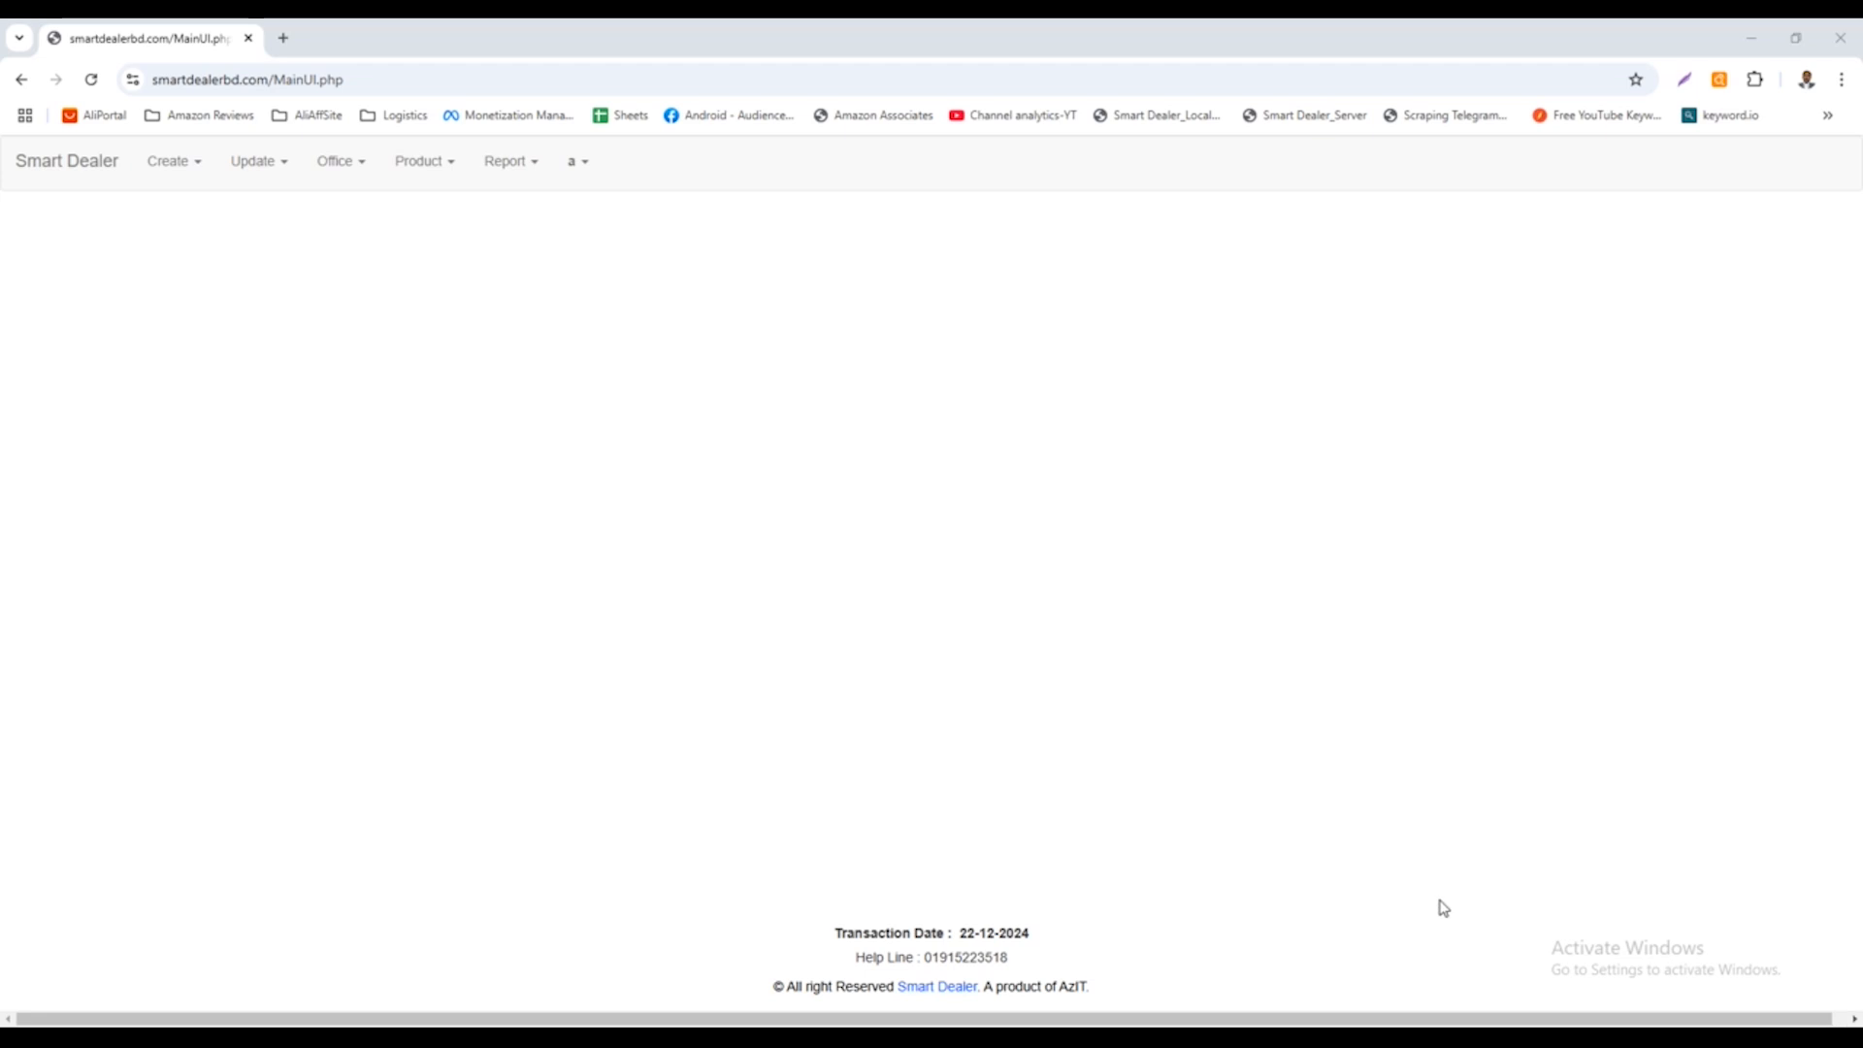
# Open the Initial Data Entry page and review the list of account categories available for opening balances
pyautogui.click(343, 170)
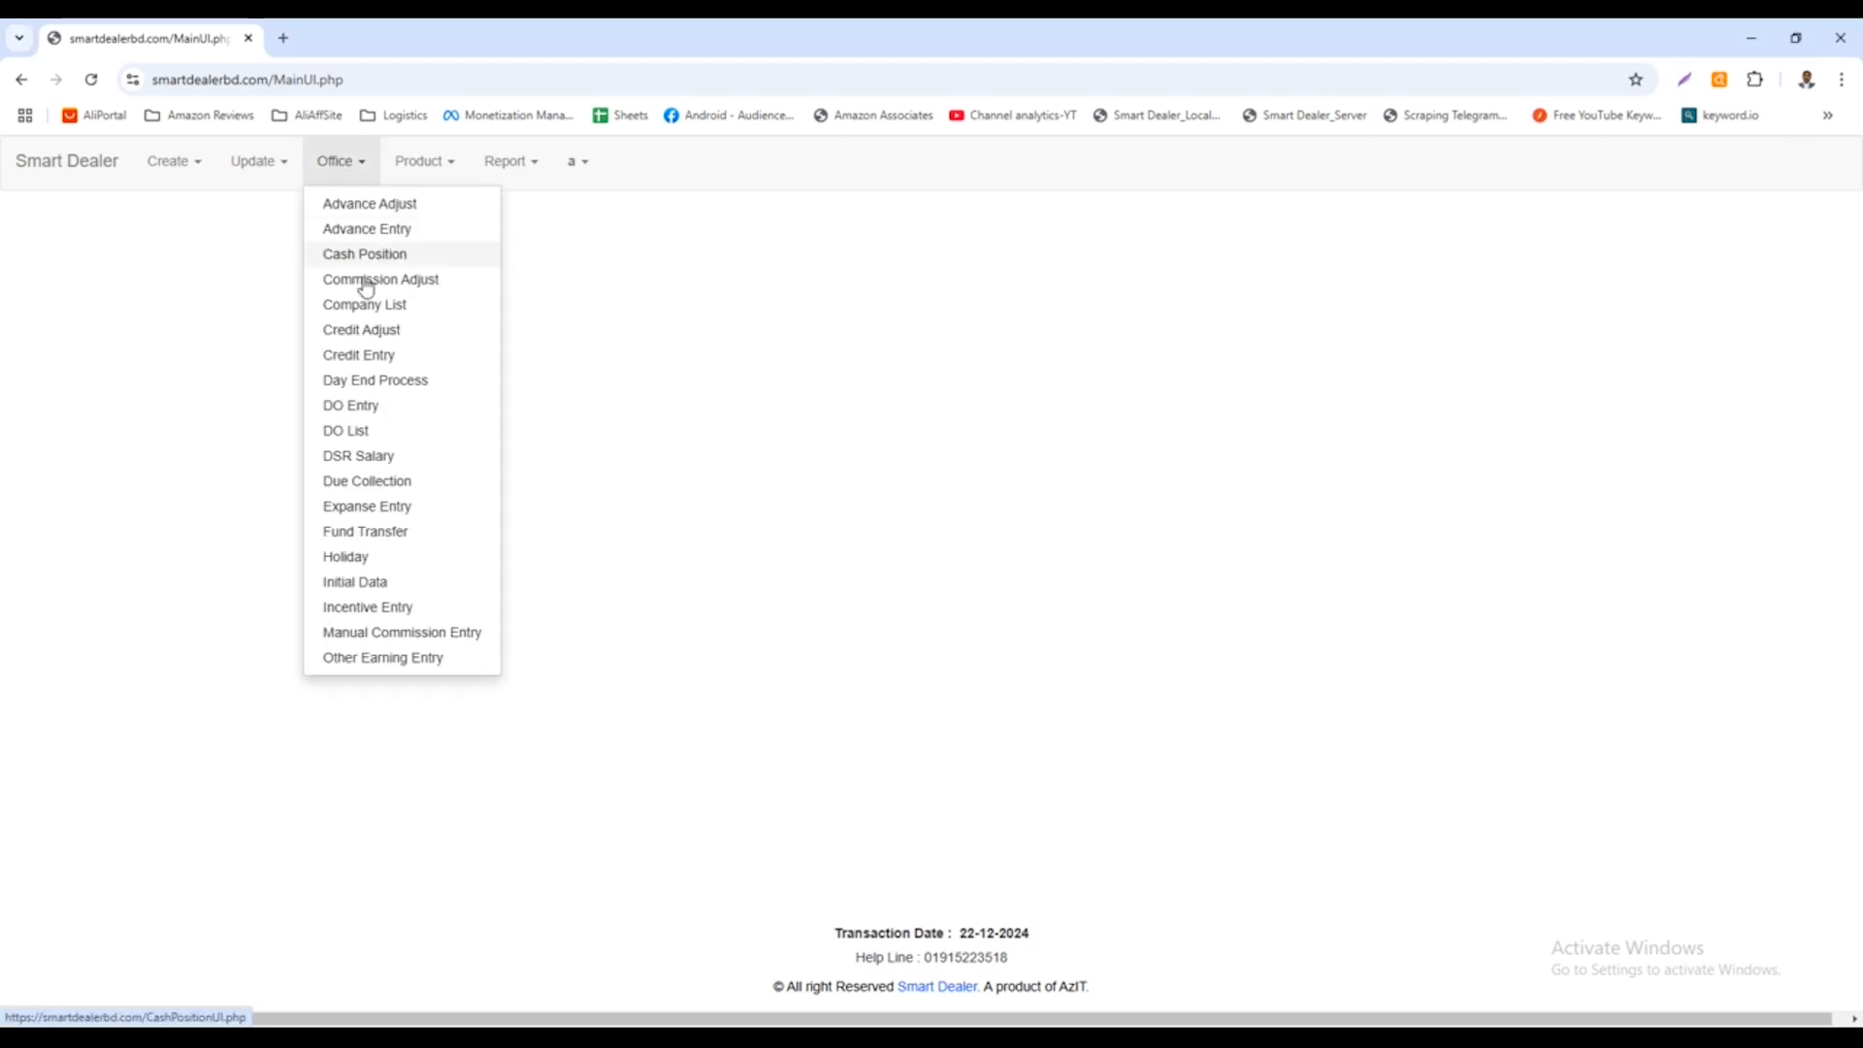
pyautogui.click(381, 586)
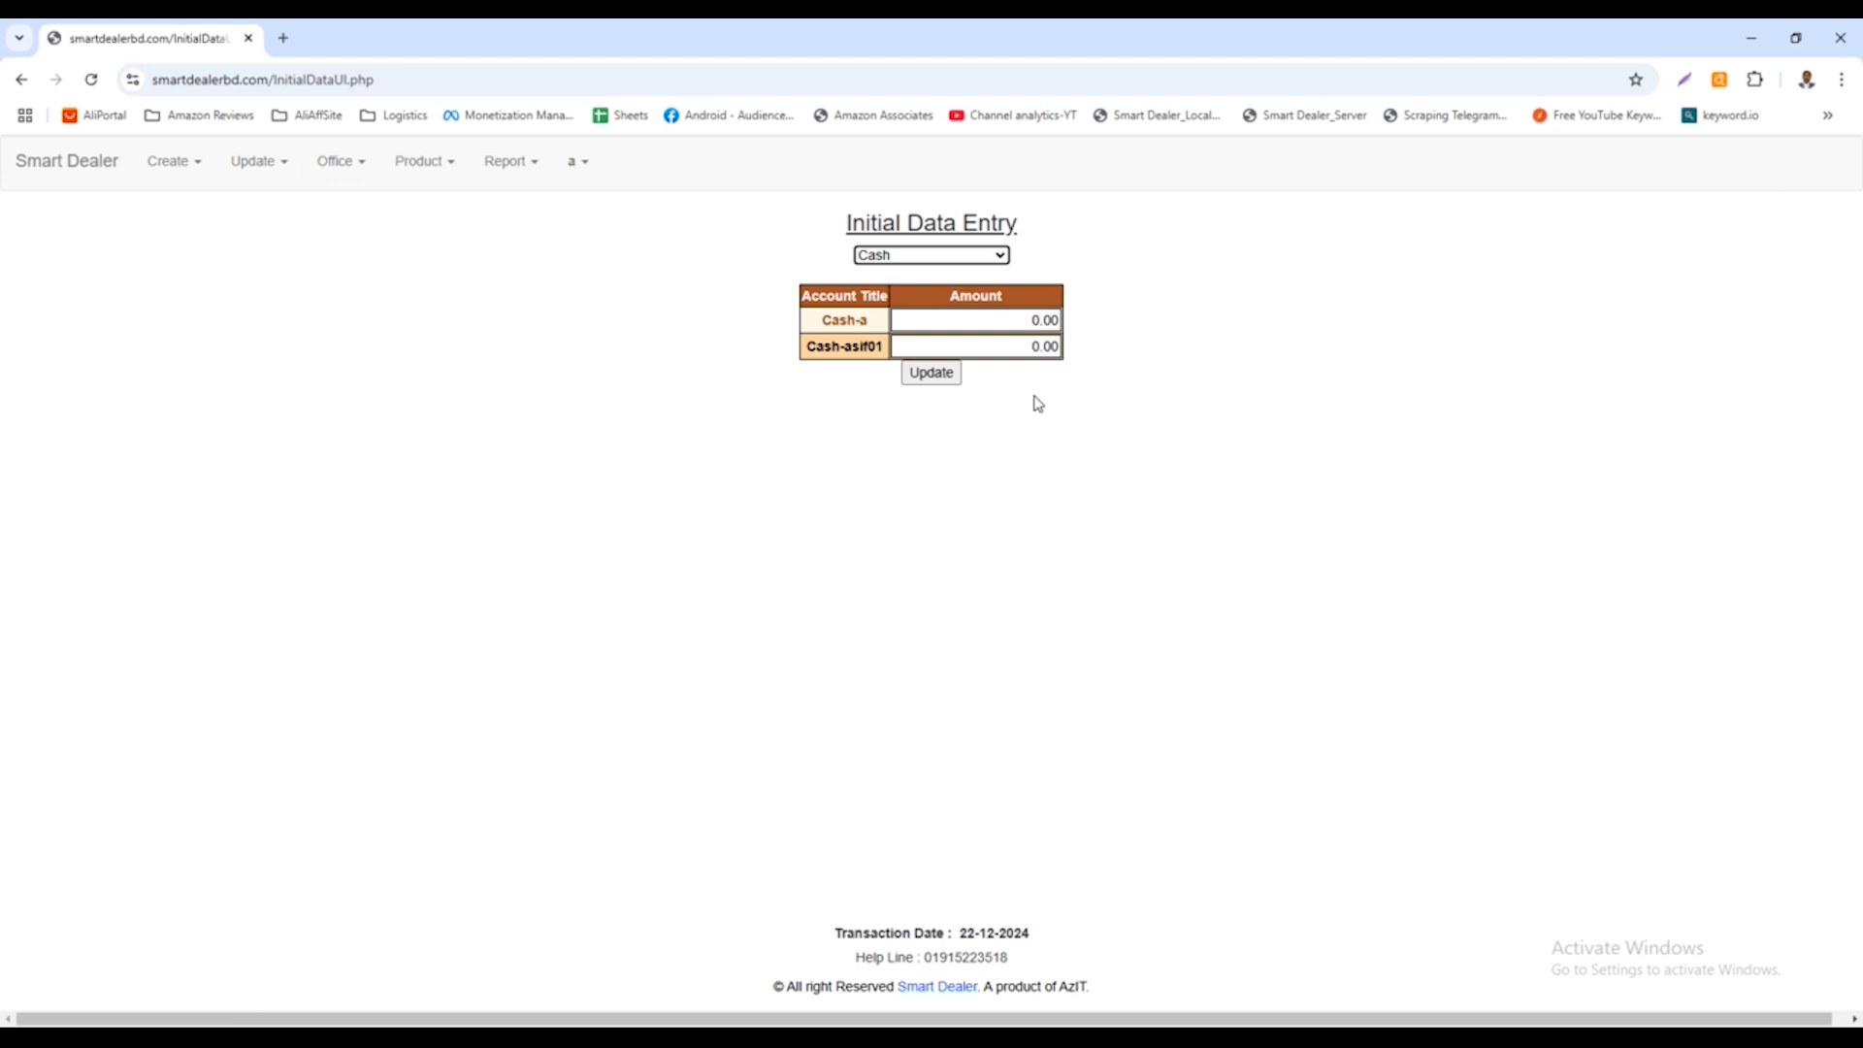
pyautogui.click(950, 257)
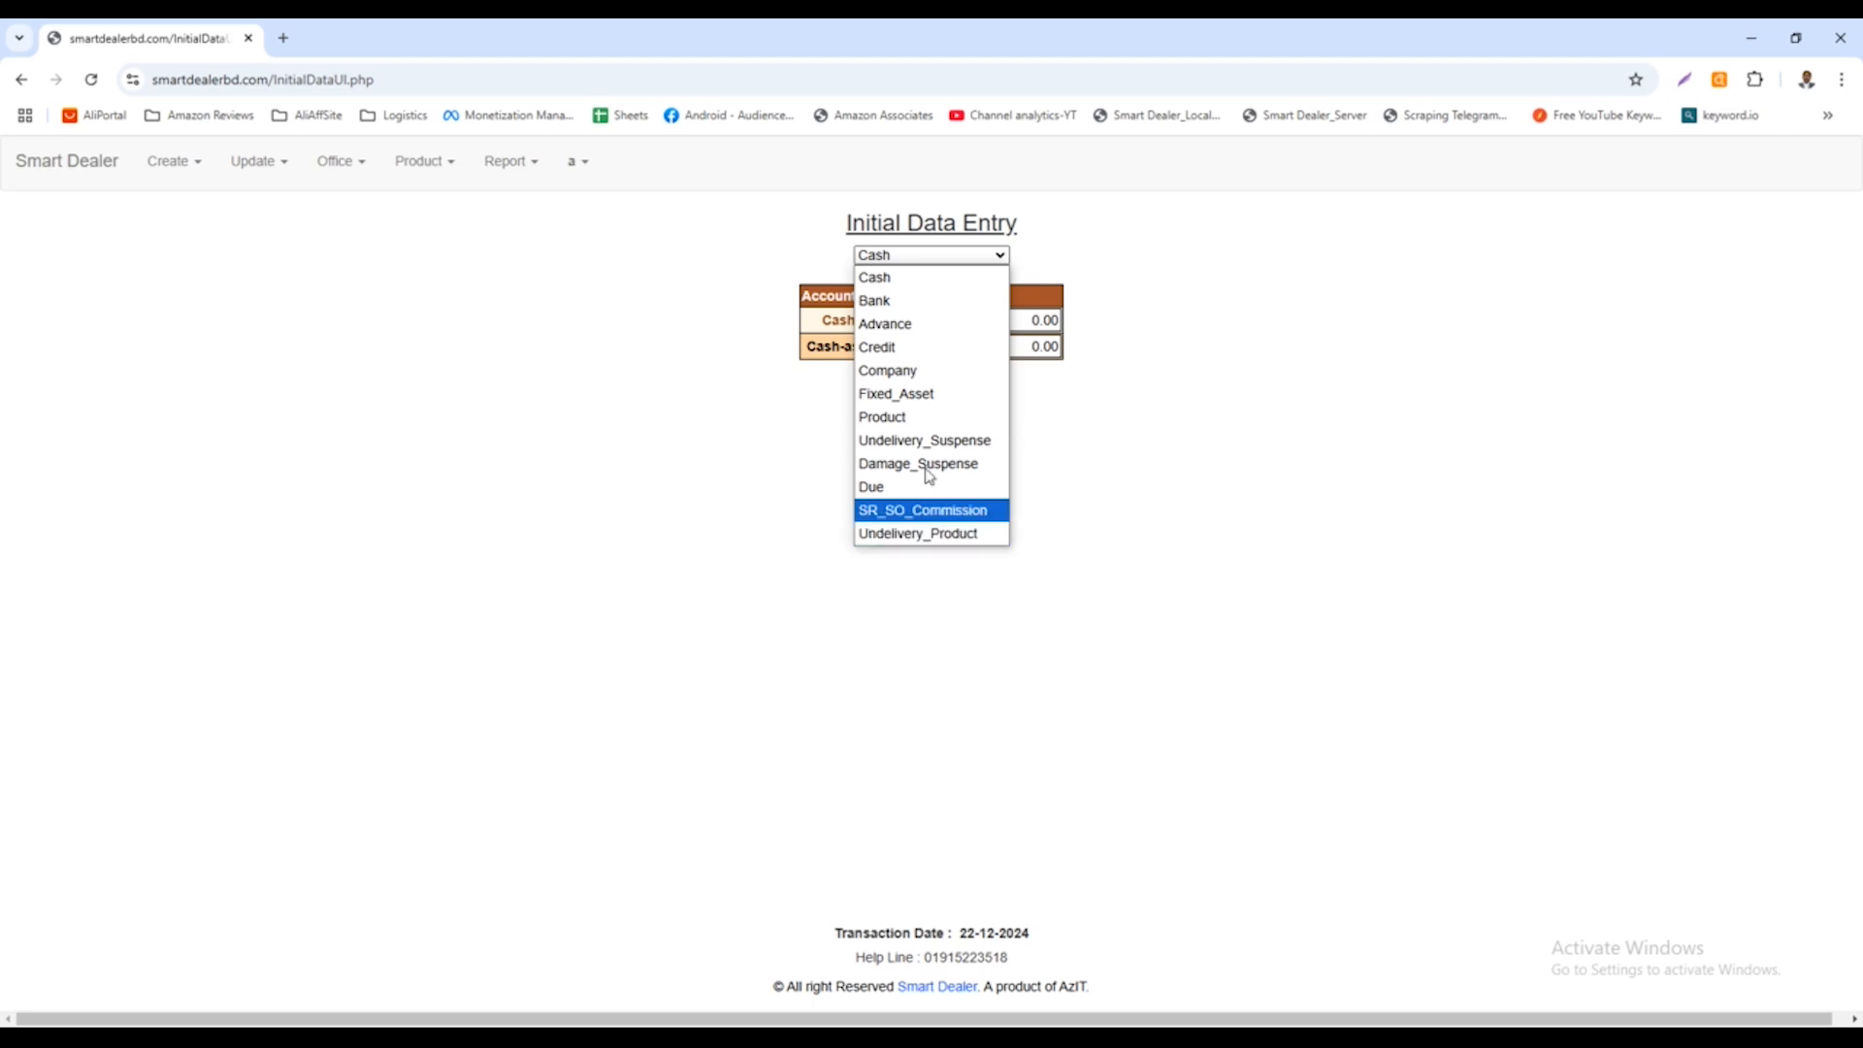
pyautogui.click(1074, 262)
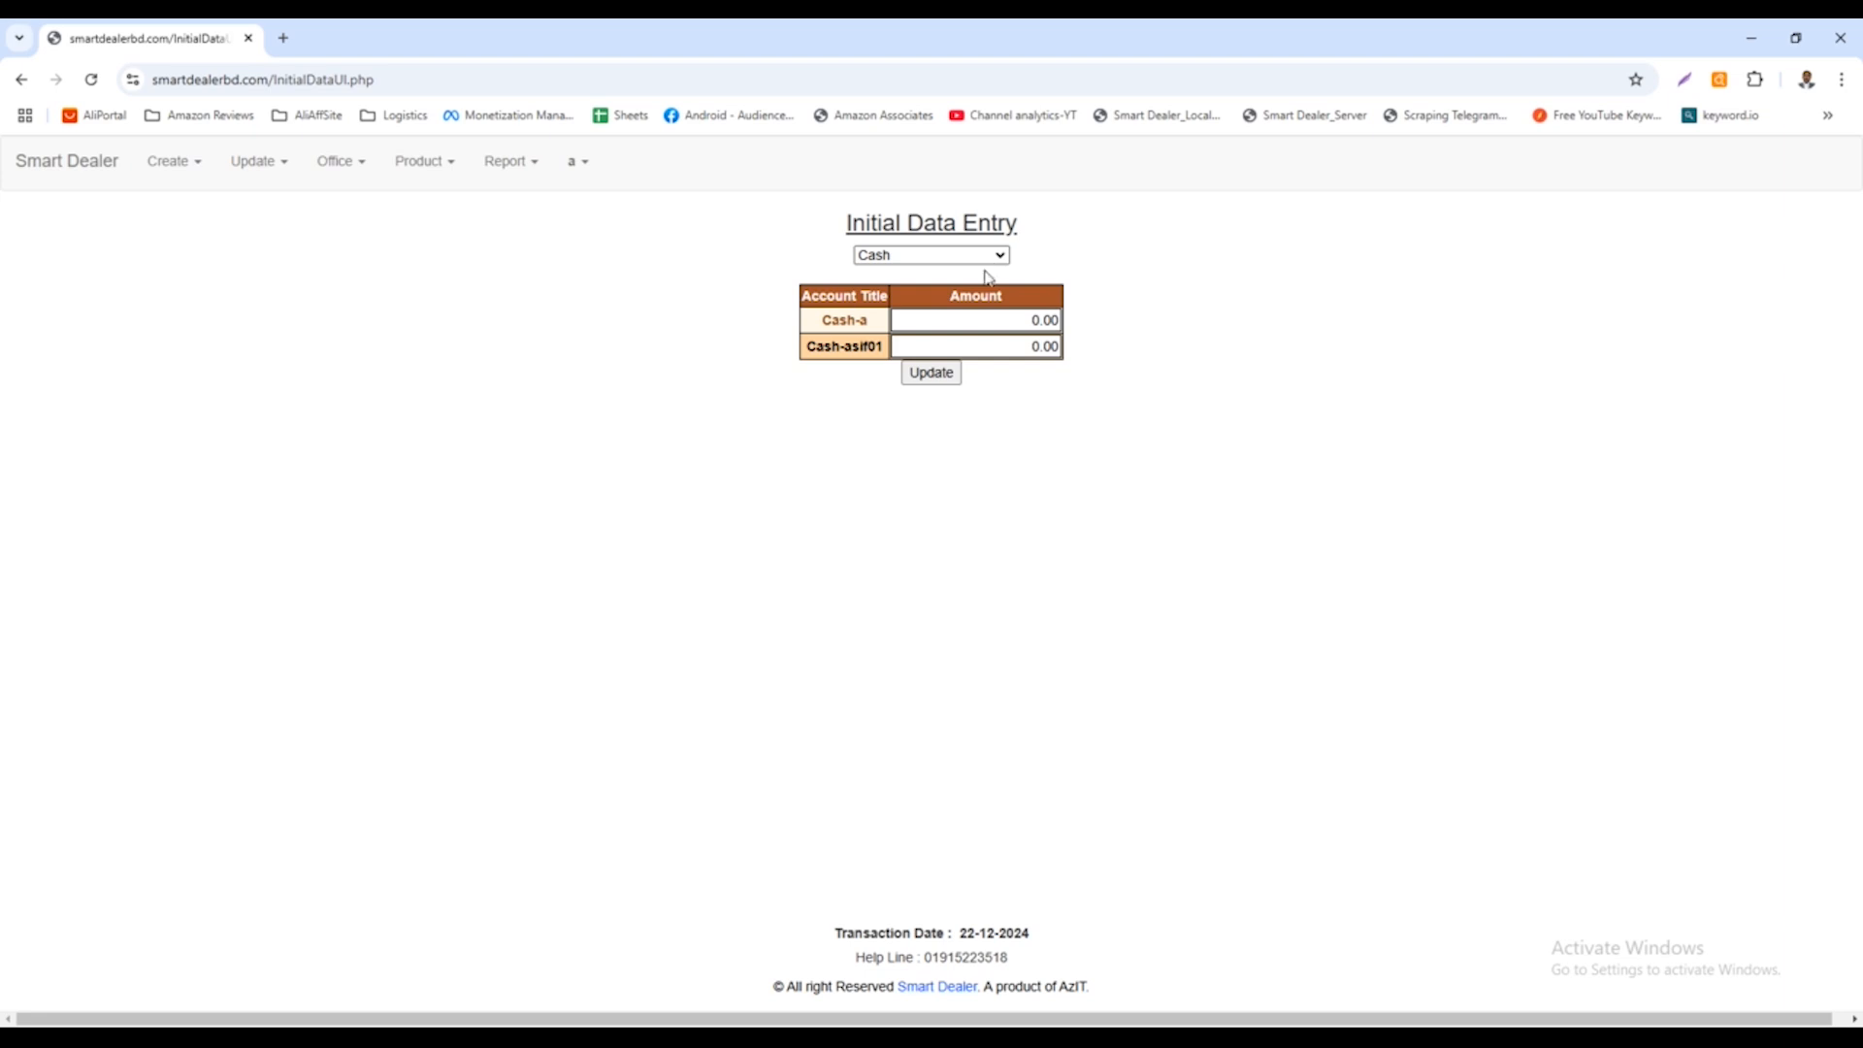
pyautogui.click(933, 258)
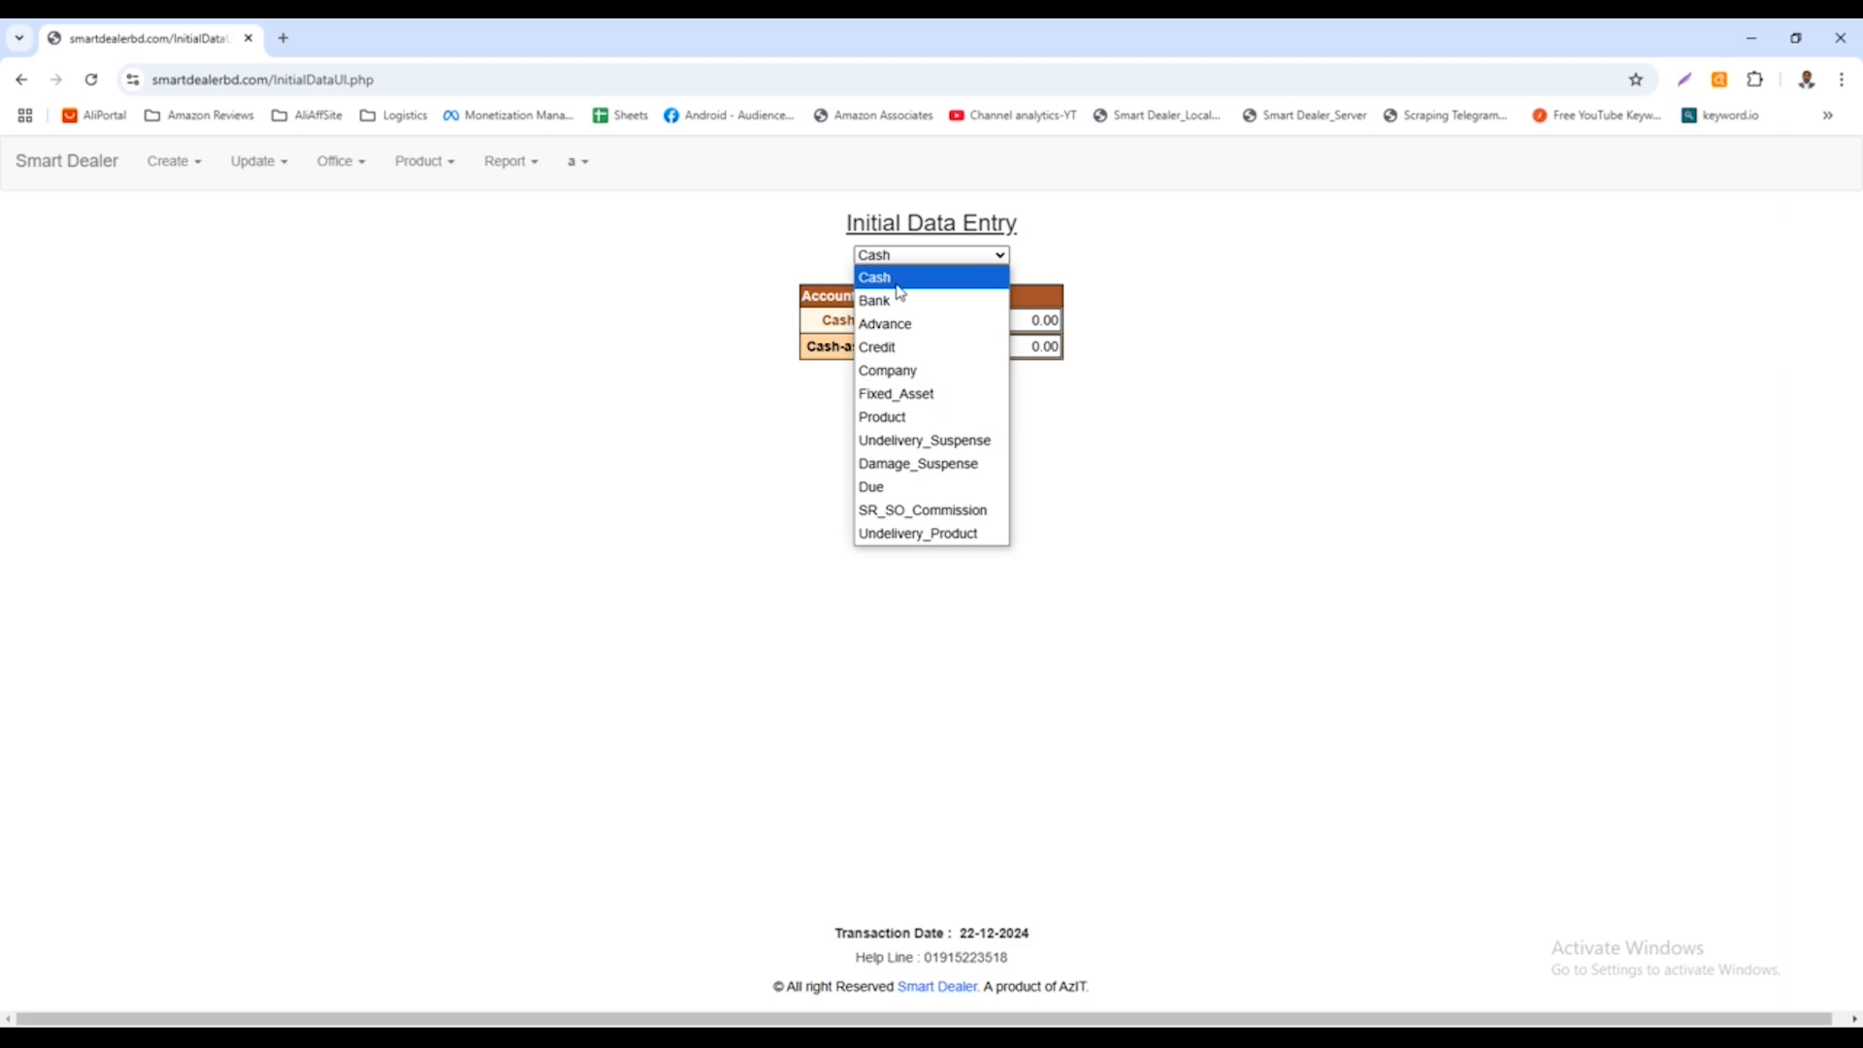
pyautogui.click(757, 309)
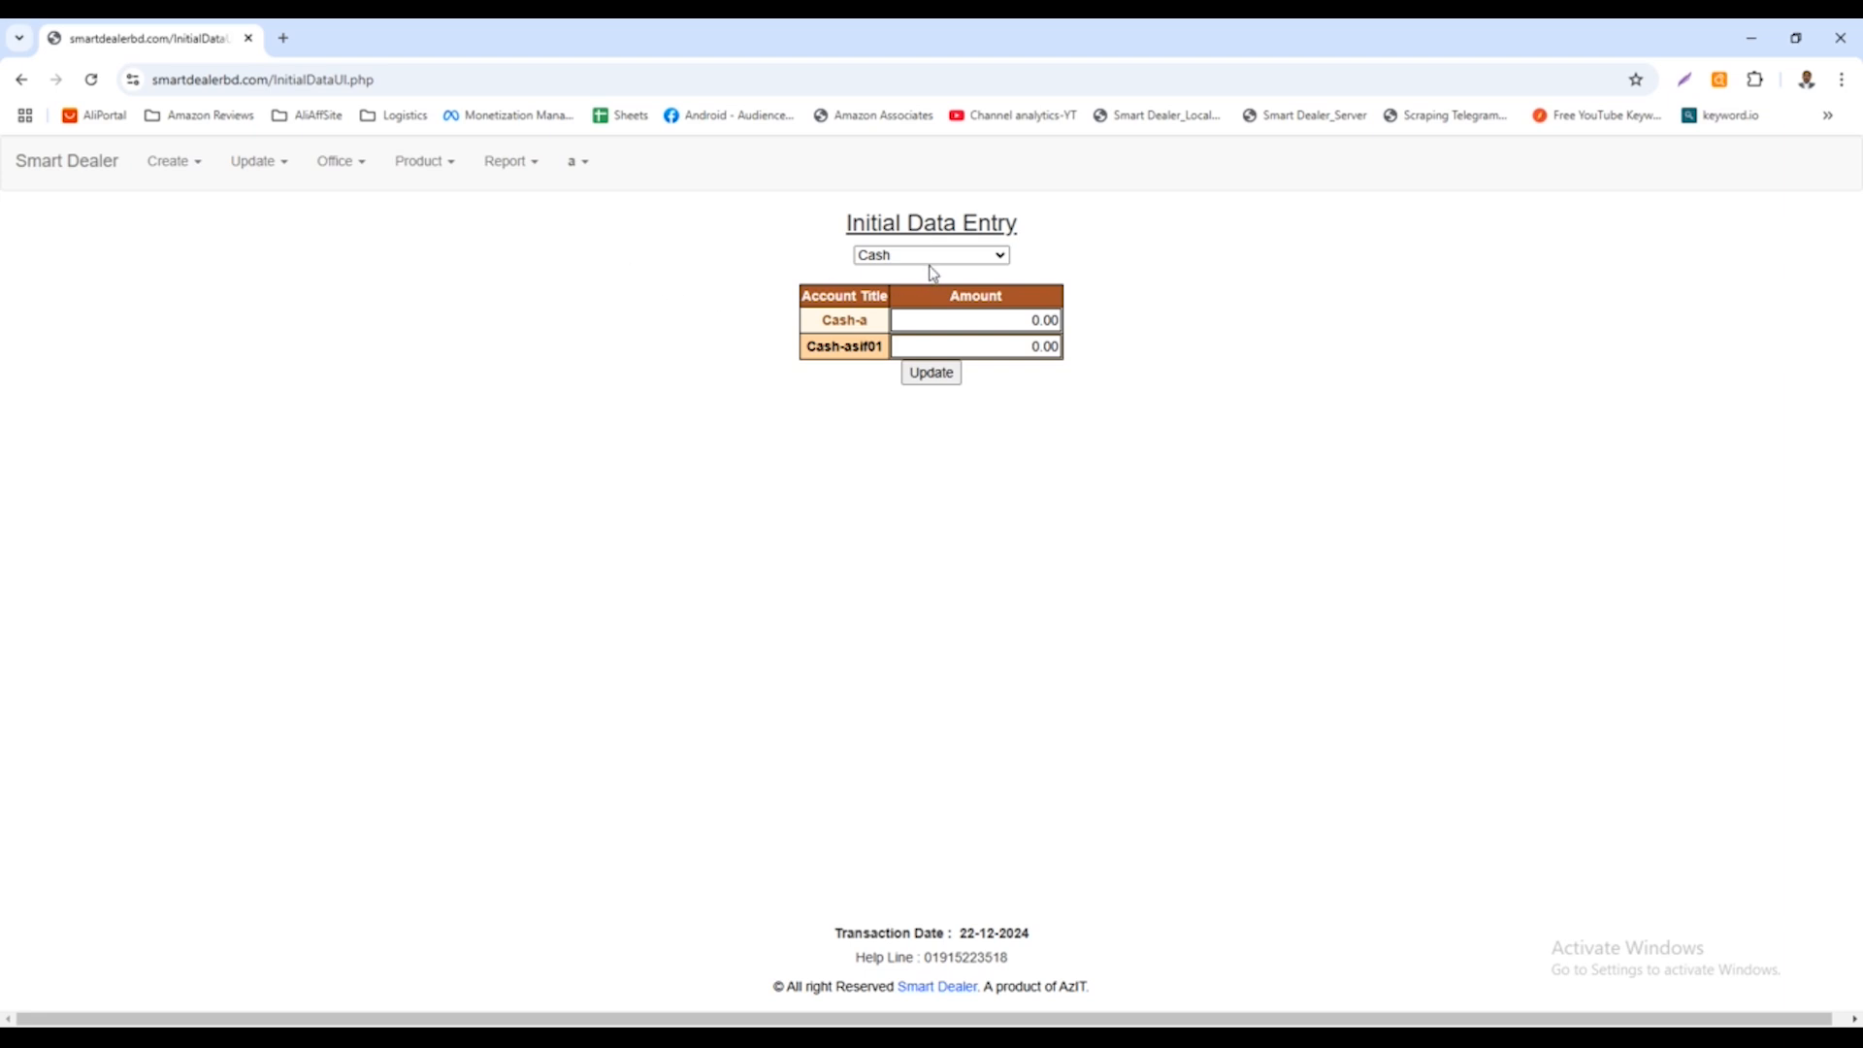
# Check the creditor choices on the Credit Entry page and return to Initial Data Entry
pyautogui.click(339, 172)
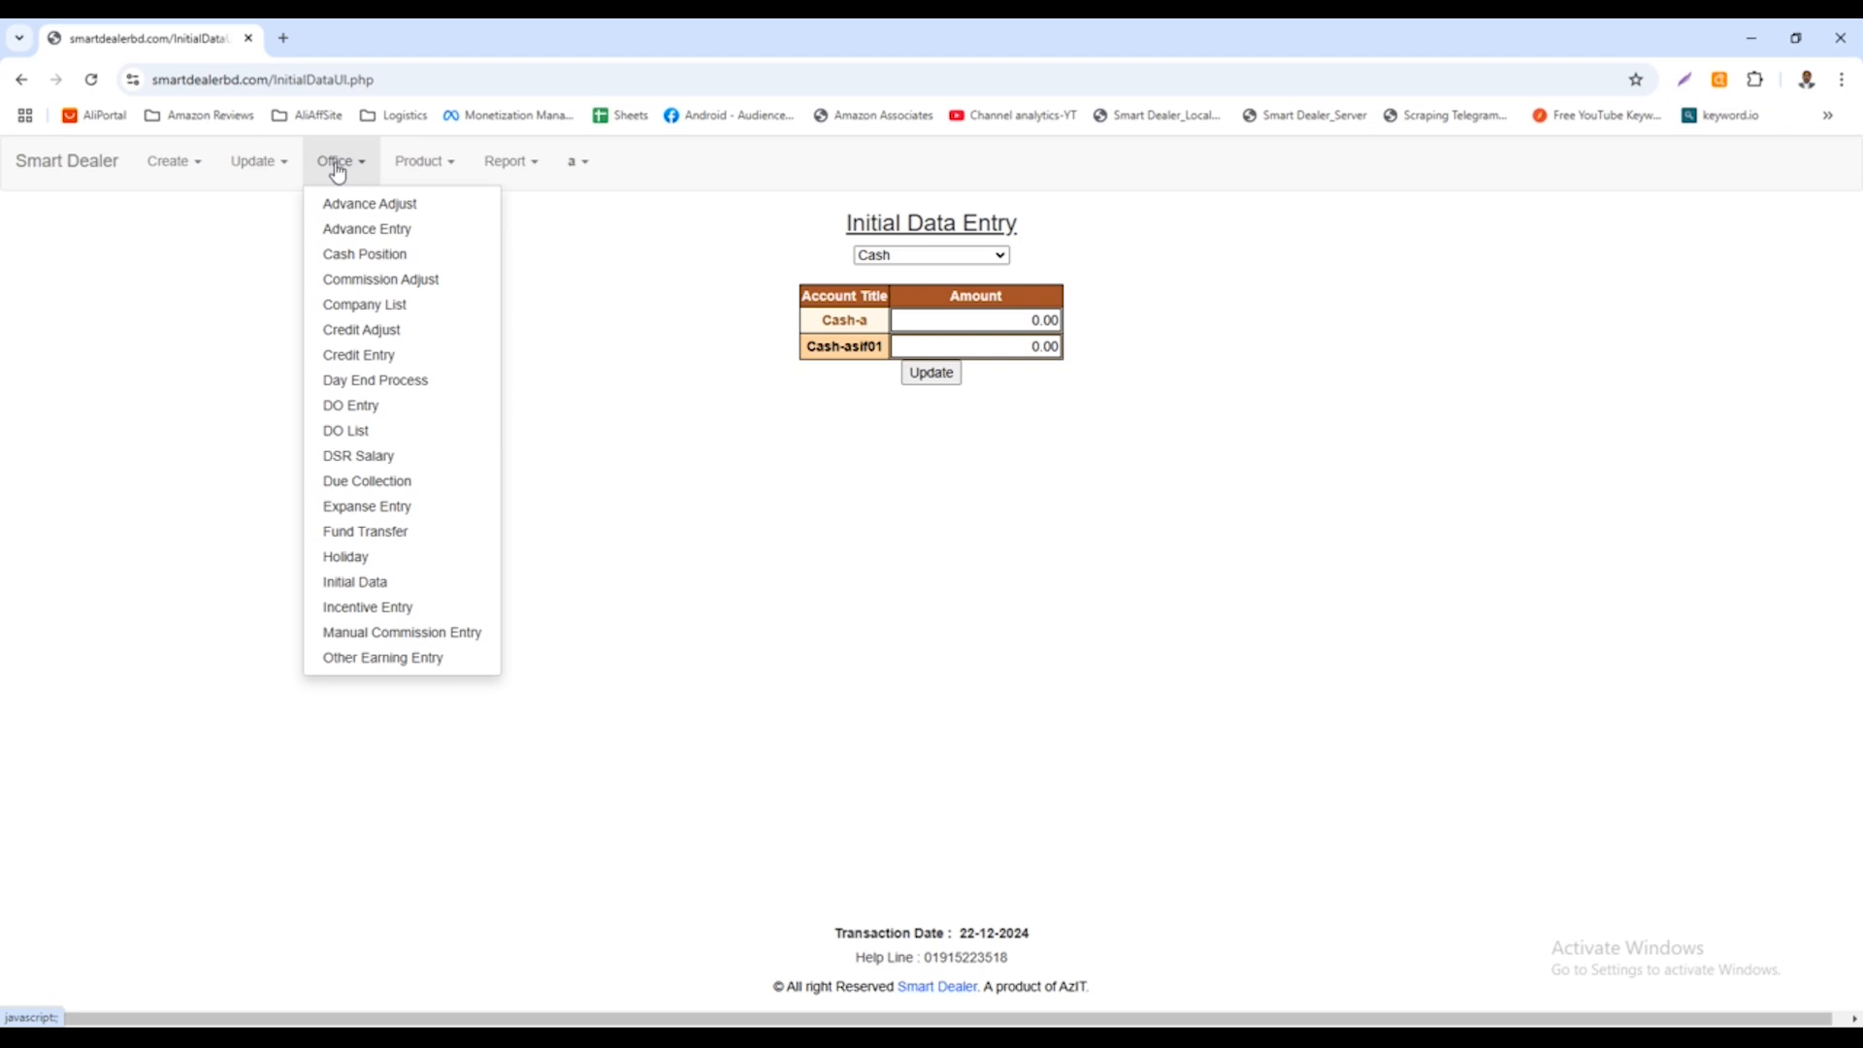
pyautogui.click(373, 356)
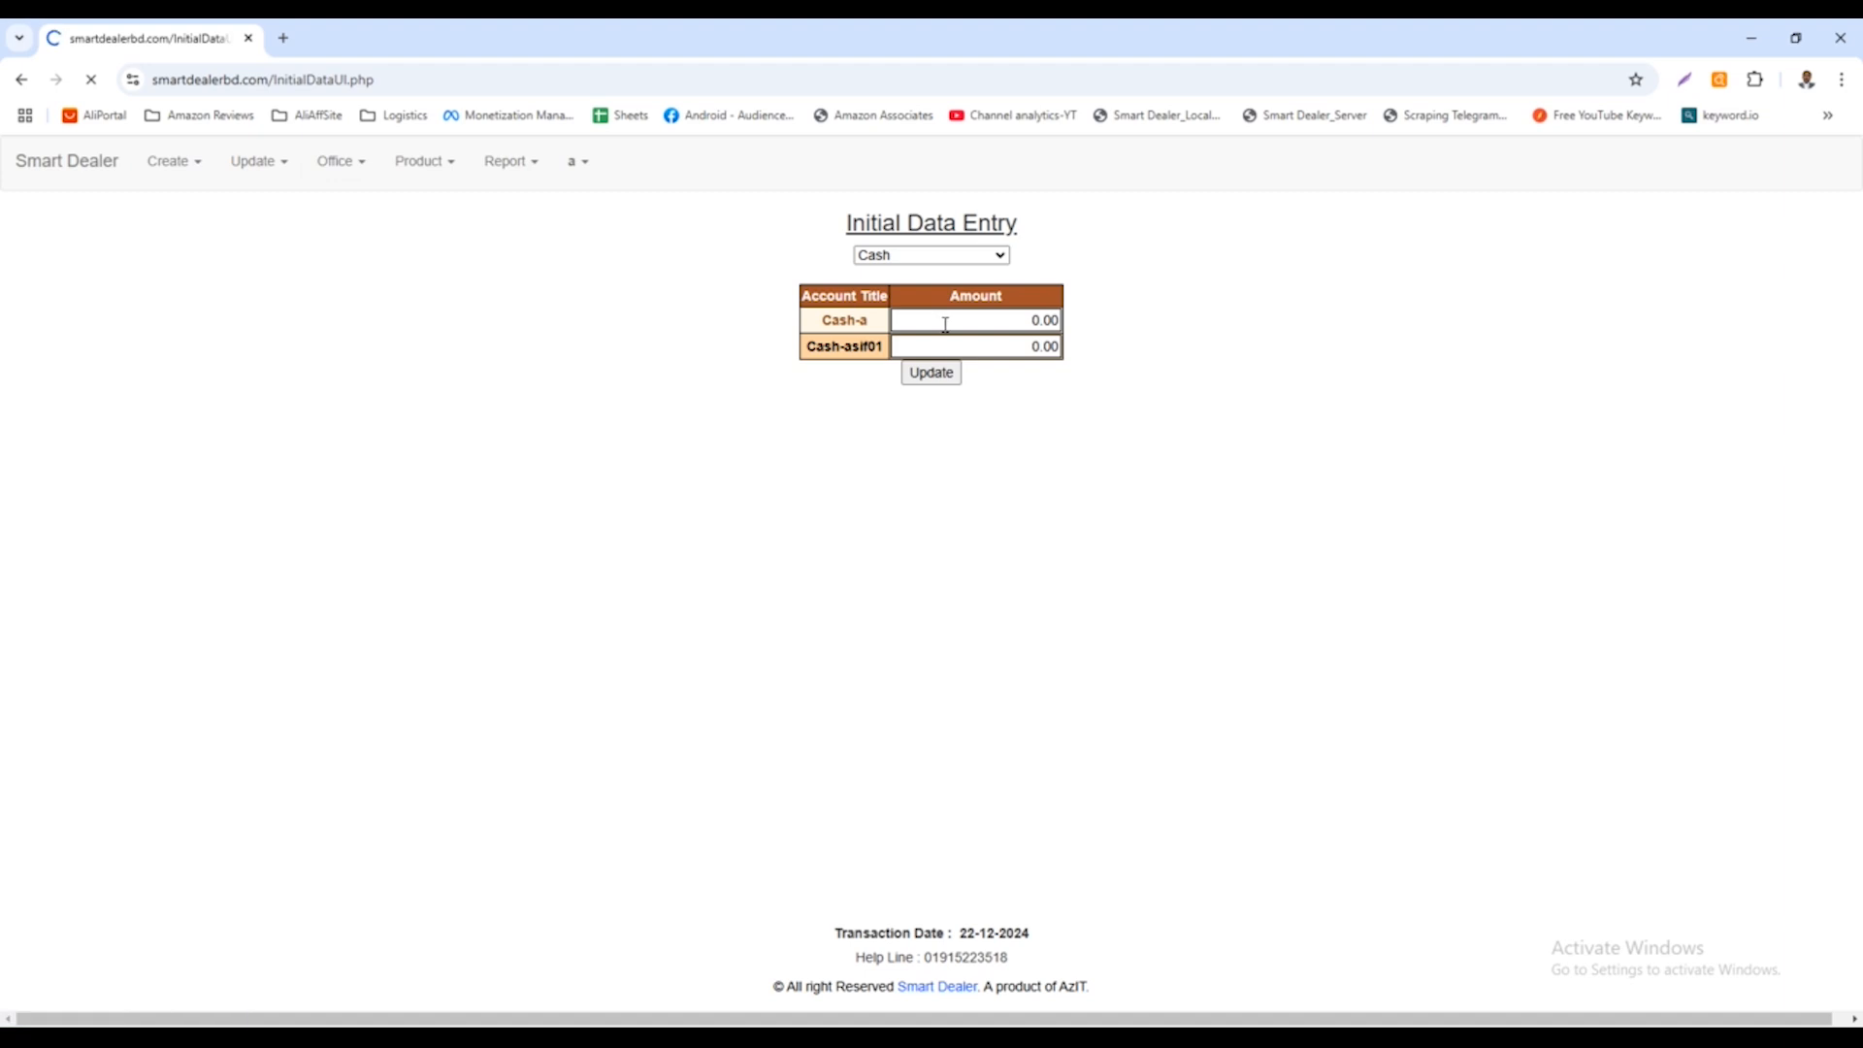
pyautogui.click(917, 263)
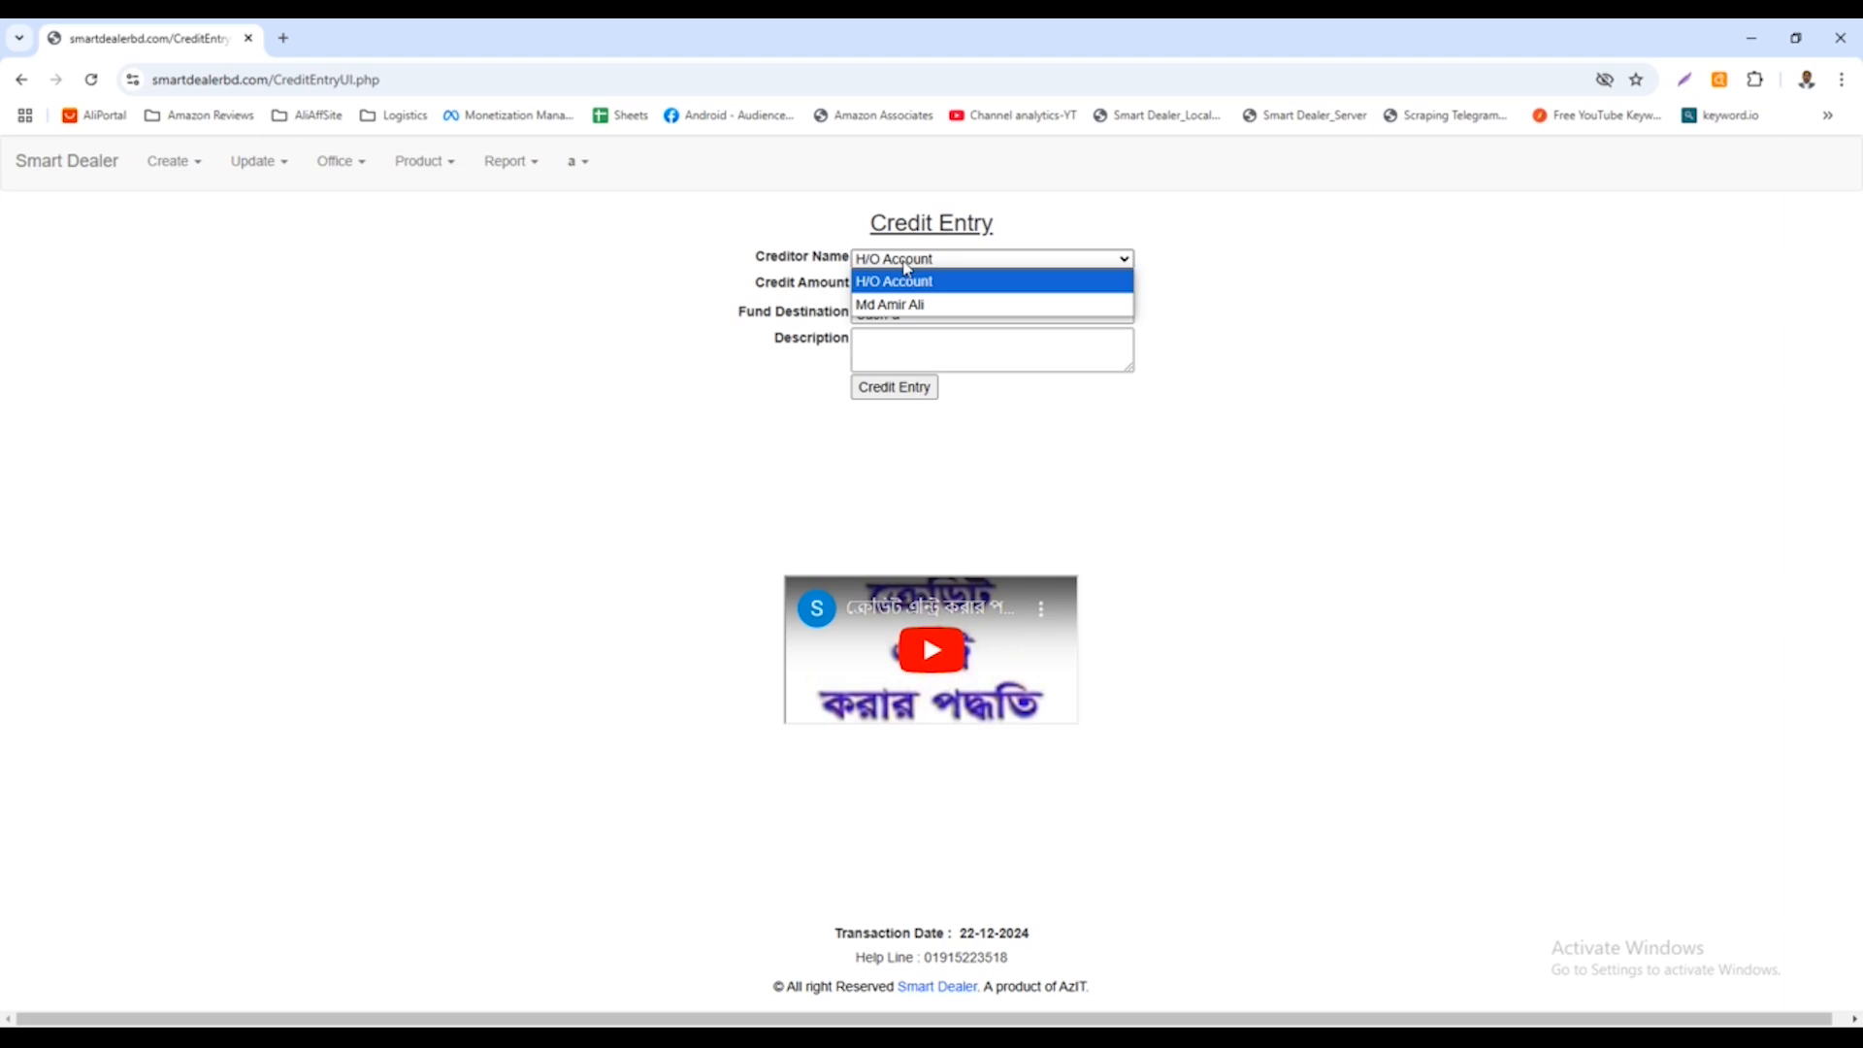
pyautogui.click(670, 301)
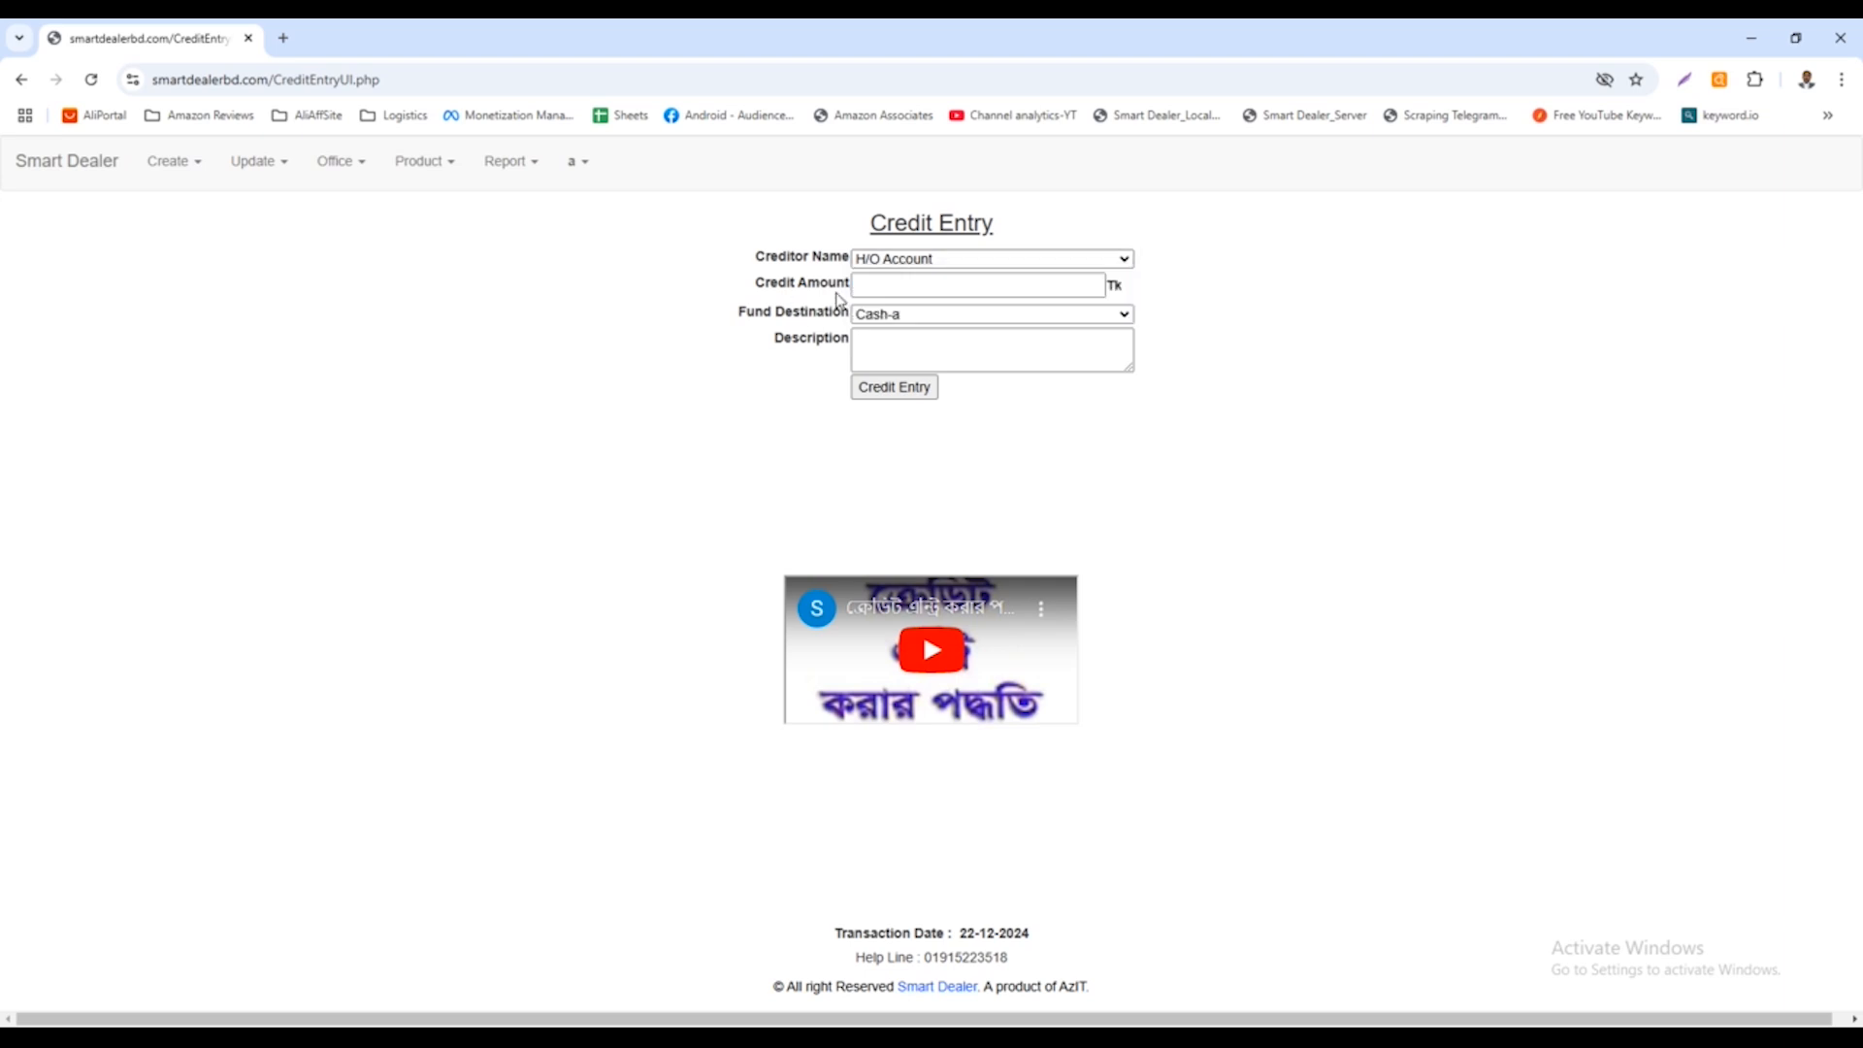
pyautogui.click(338, 172)
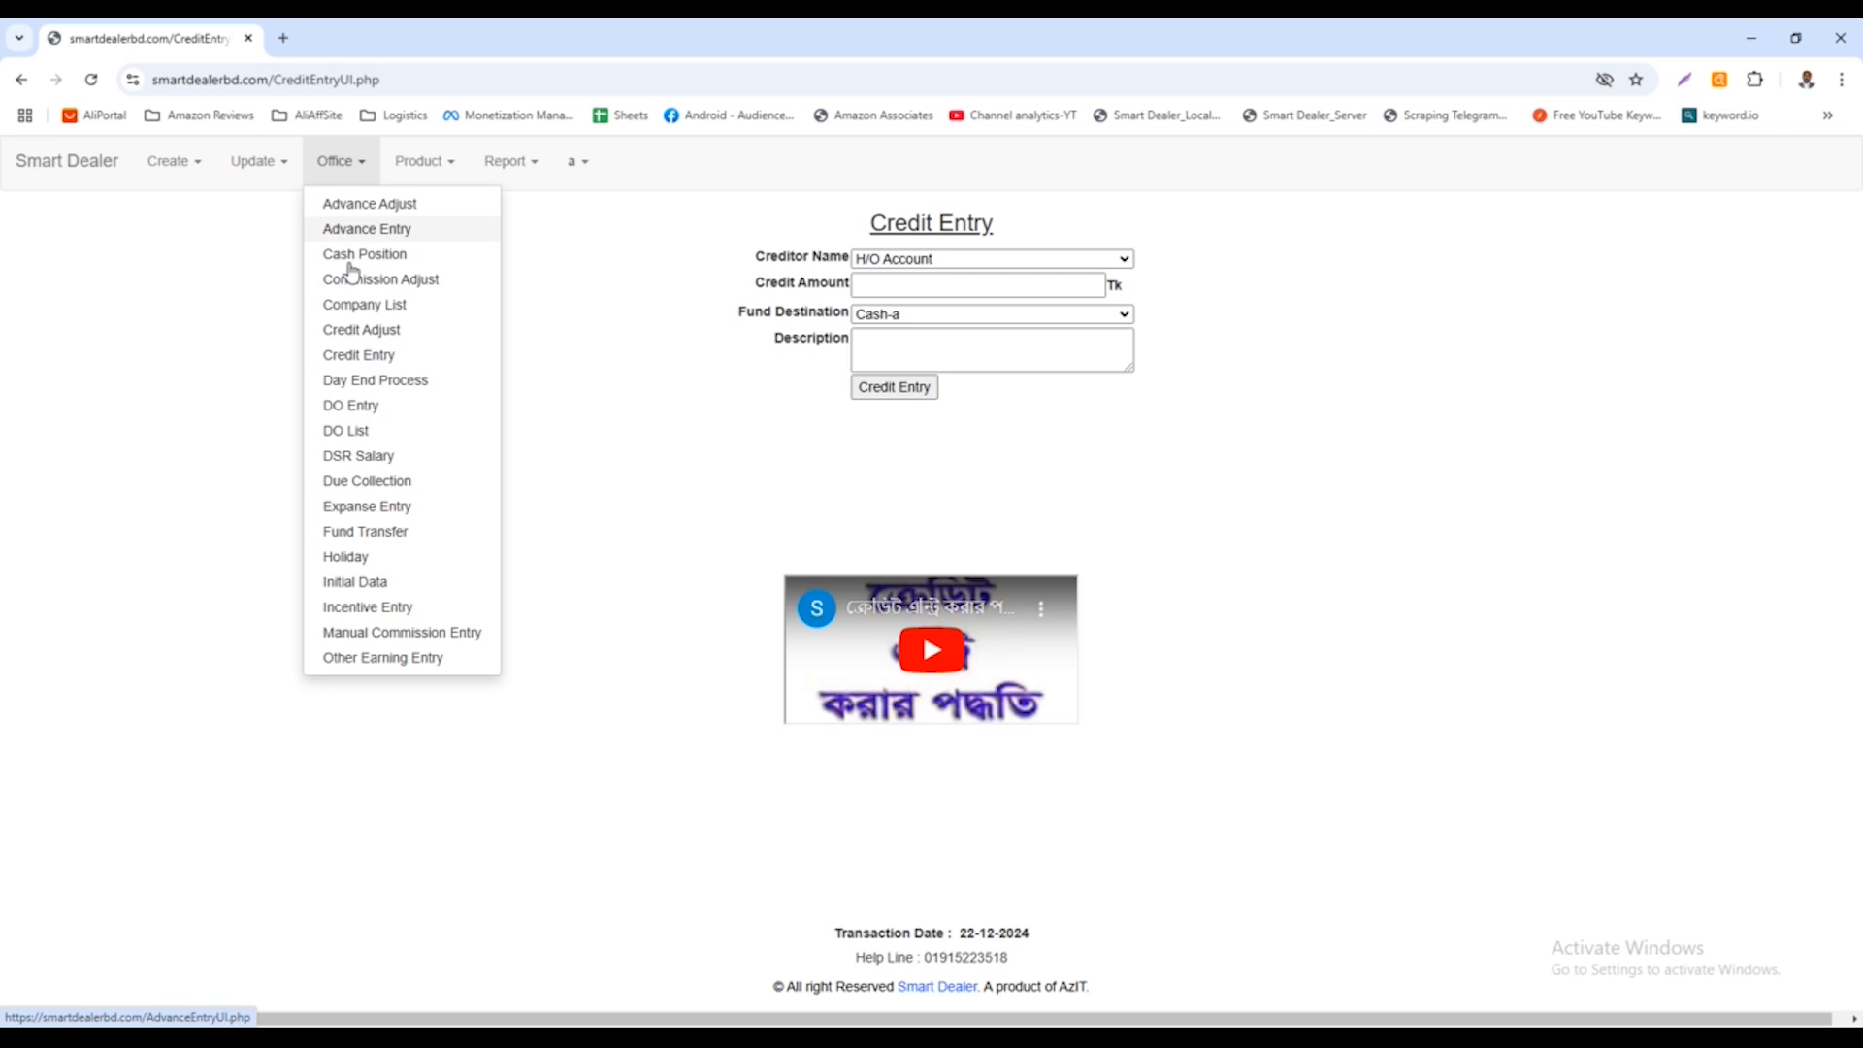
pyautogui.click(356, 583)
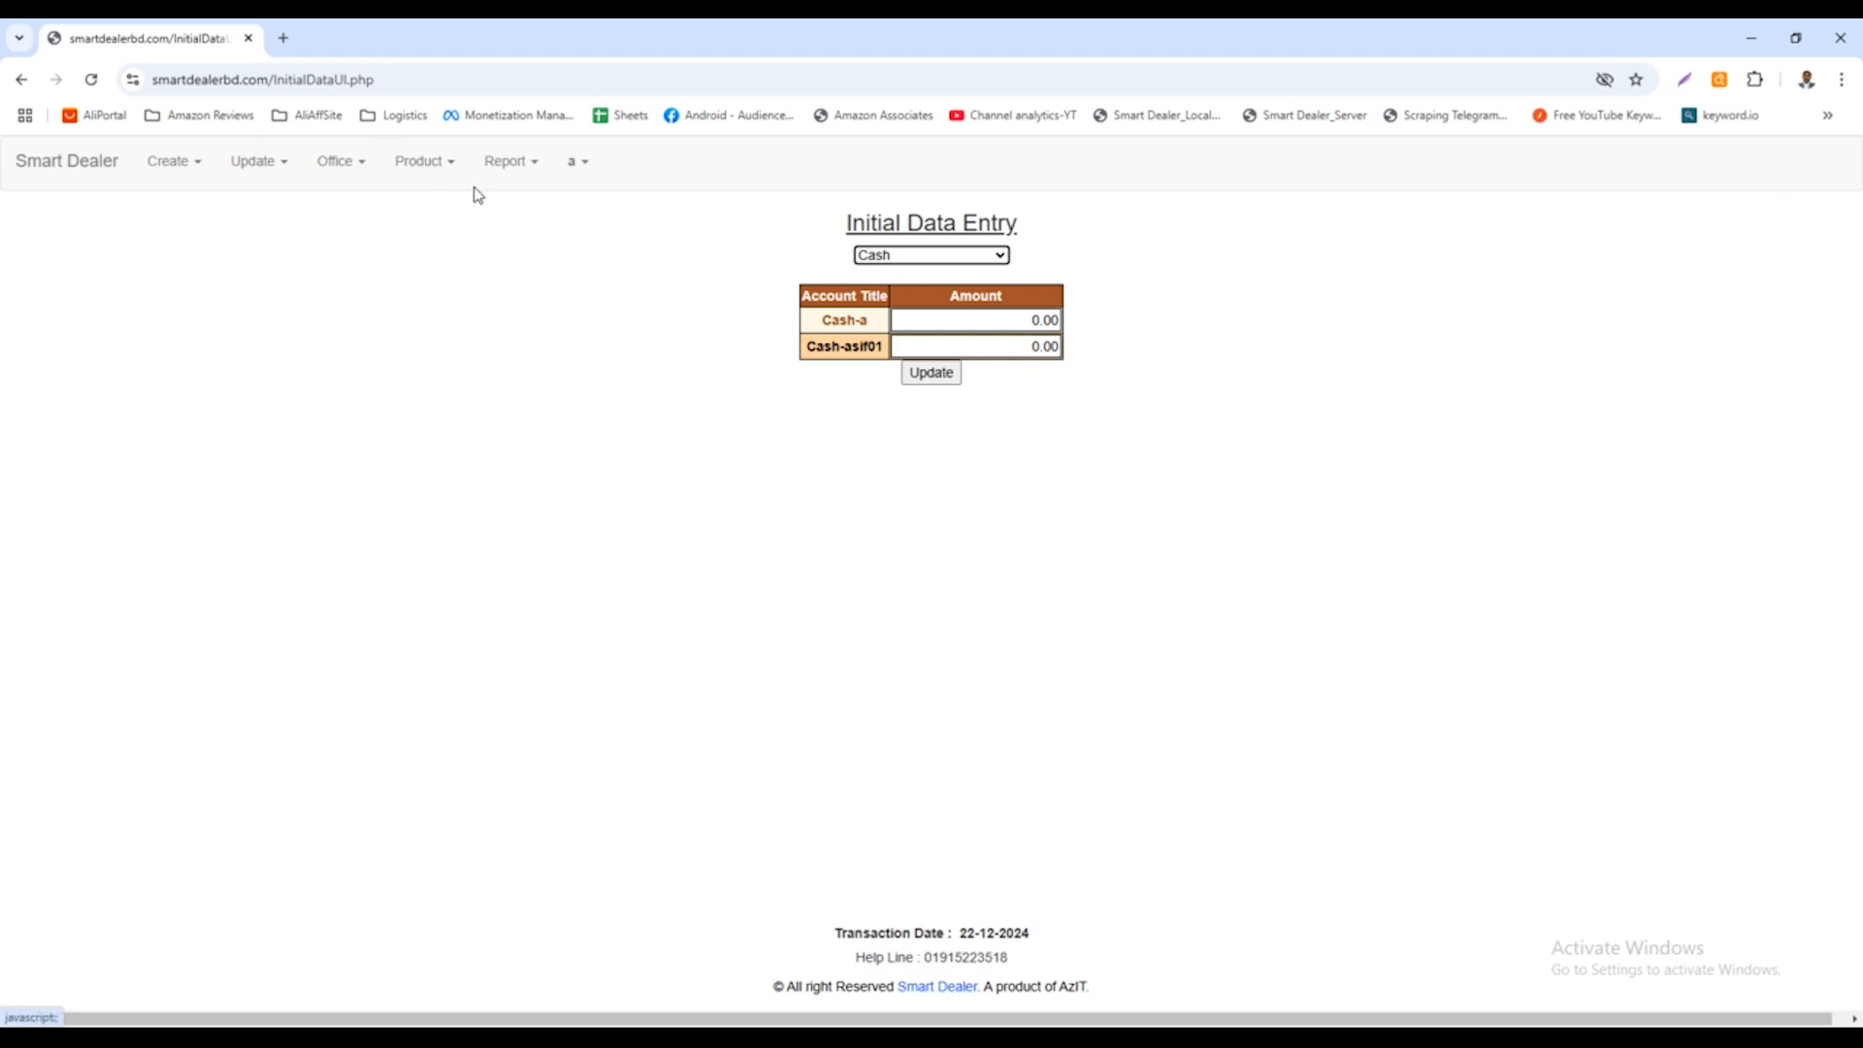
# Generate the H/O Account credit statement for 12/22/2024, check its balance, and close the statement
pyautogui.click(498, 167)
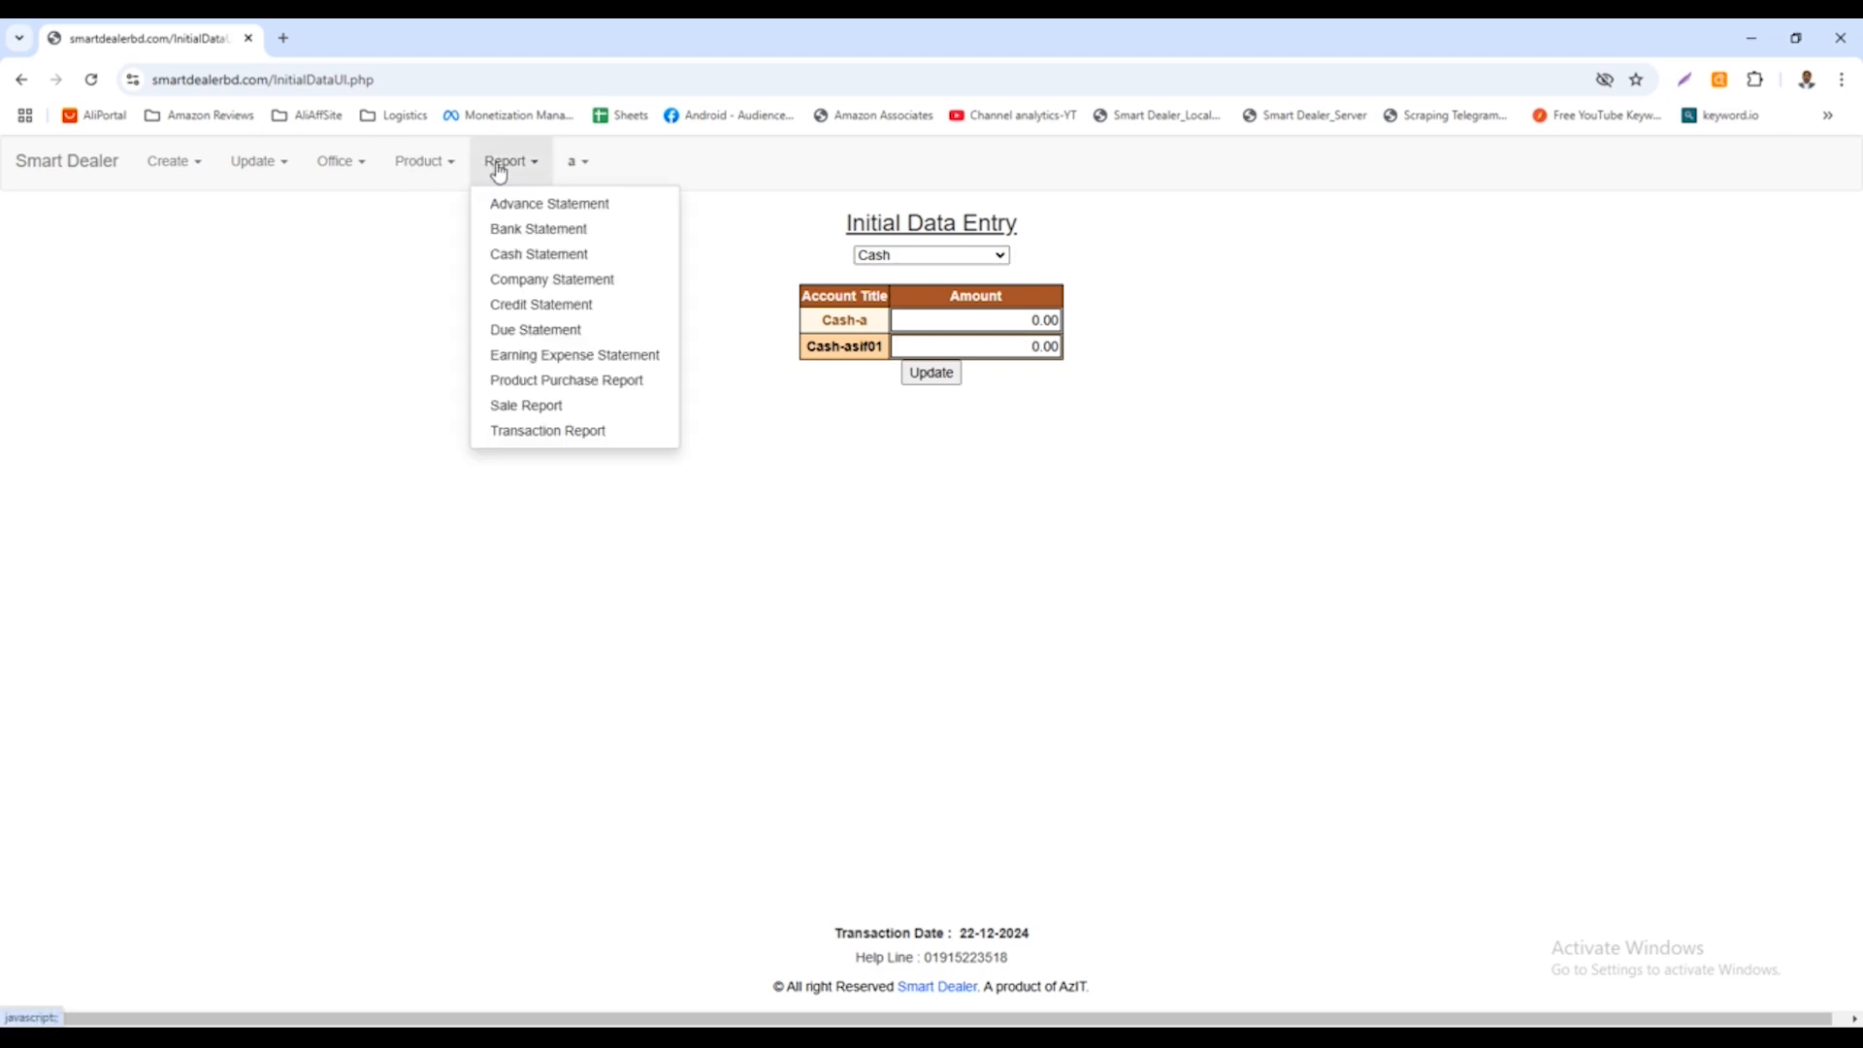
pyautogui.click(540, 305)
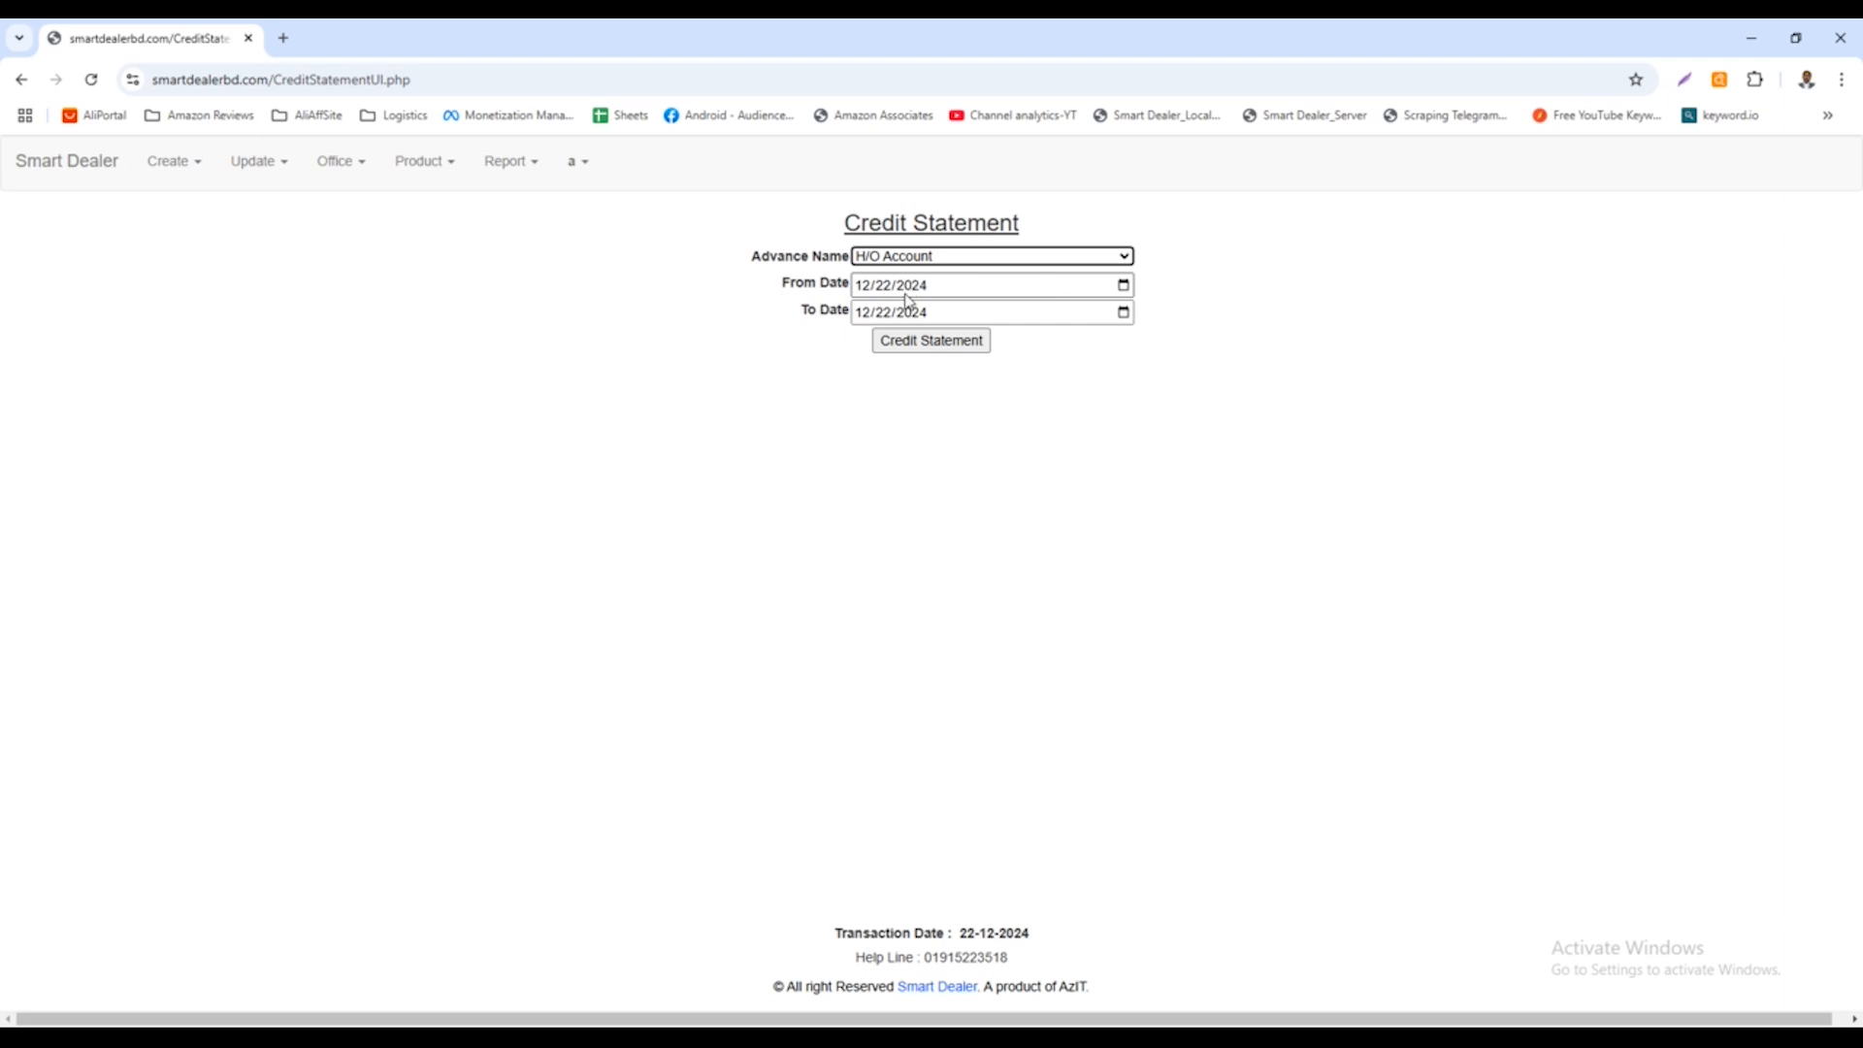
pyautogui.click(929, 341)
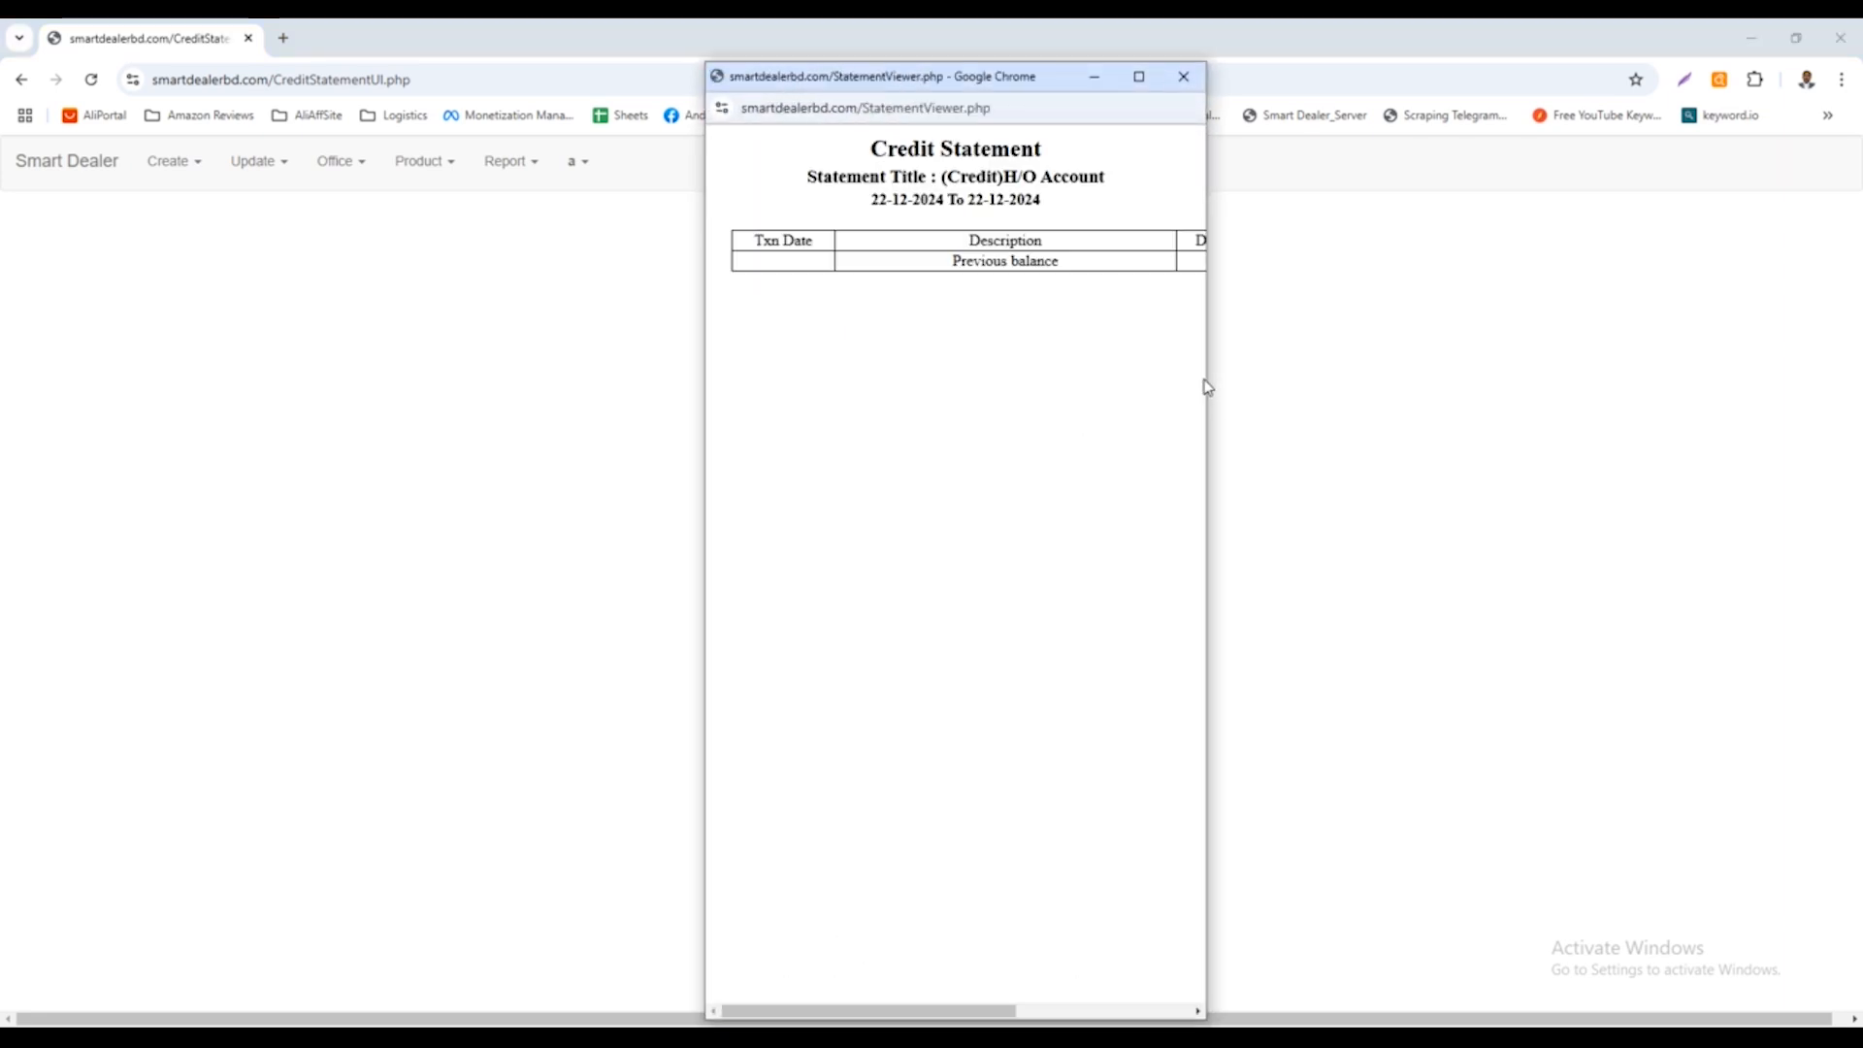
pyautogui.moveTo(1206, 378); pyautogui.dragTo(1596, 363)
pyautogui.doubleClick(1515, 262)
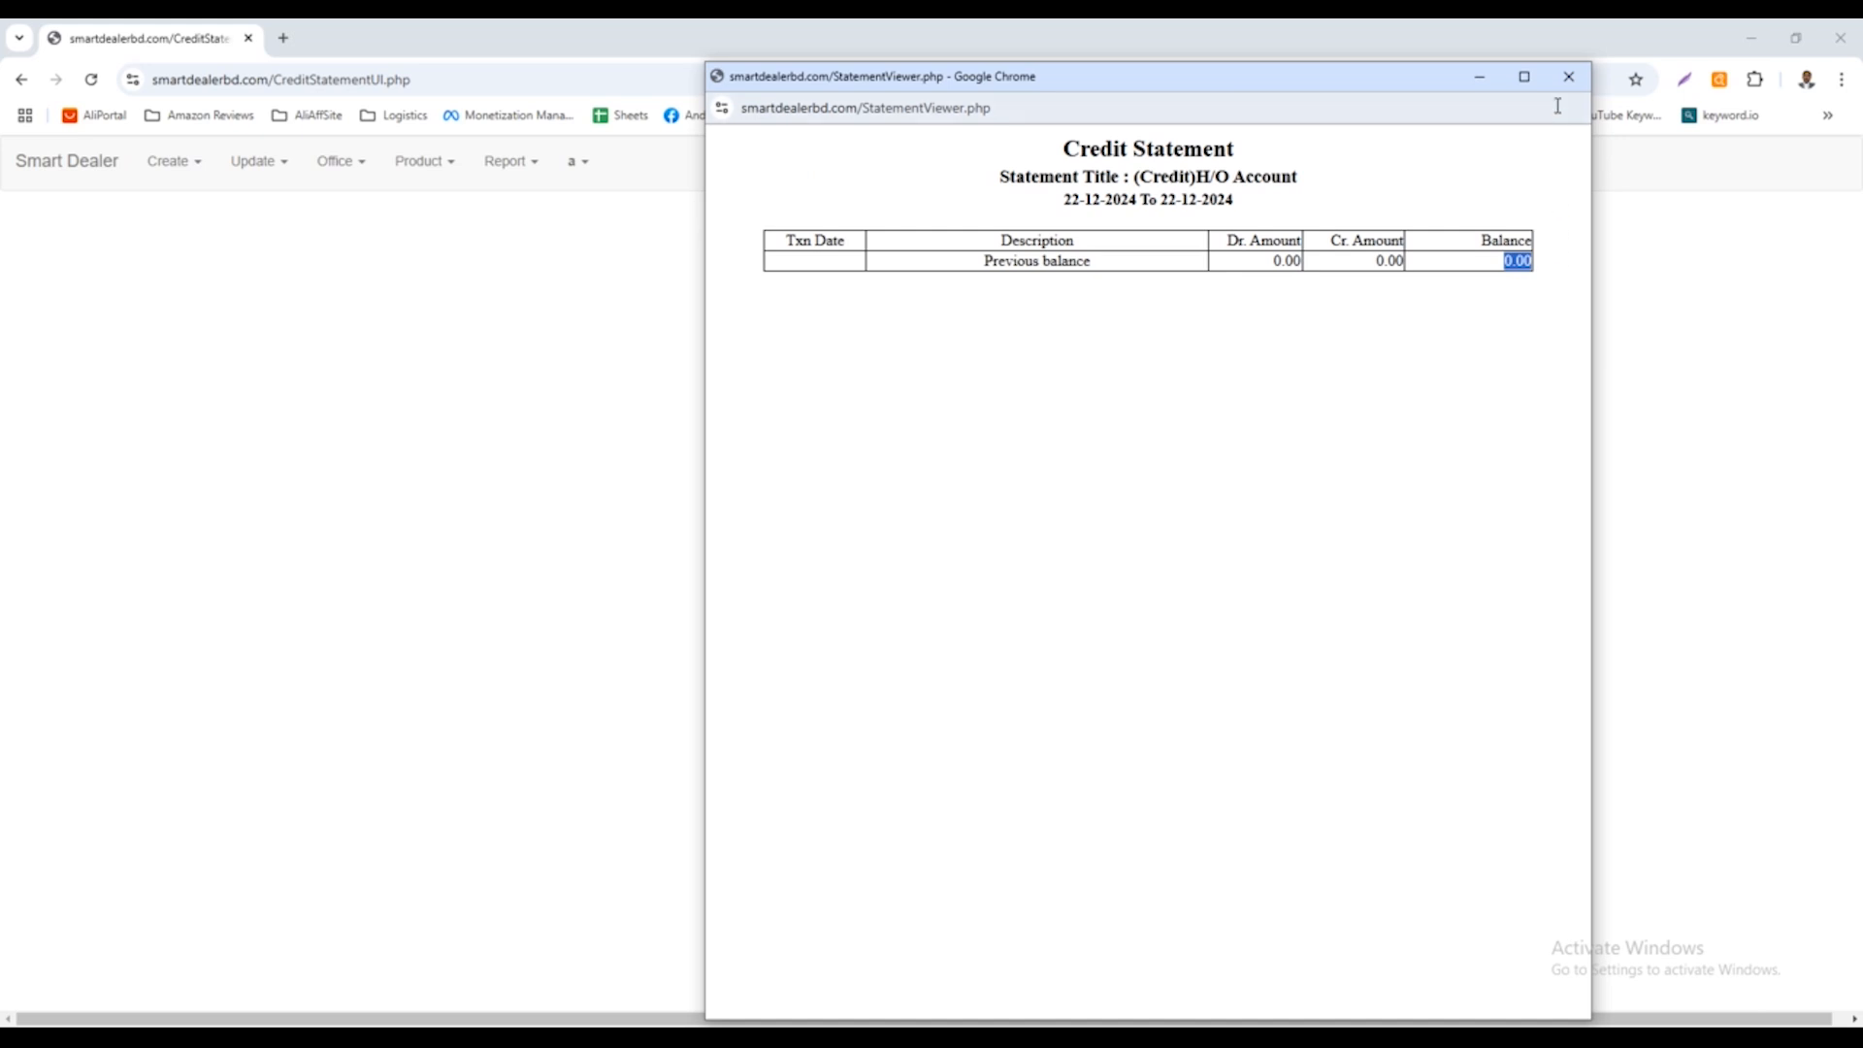
pyautogui.click(1569, 78)
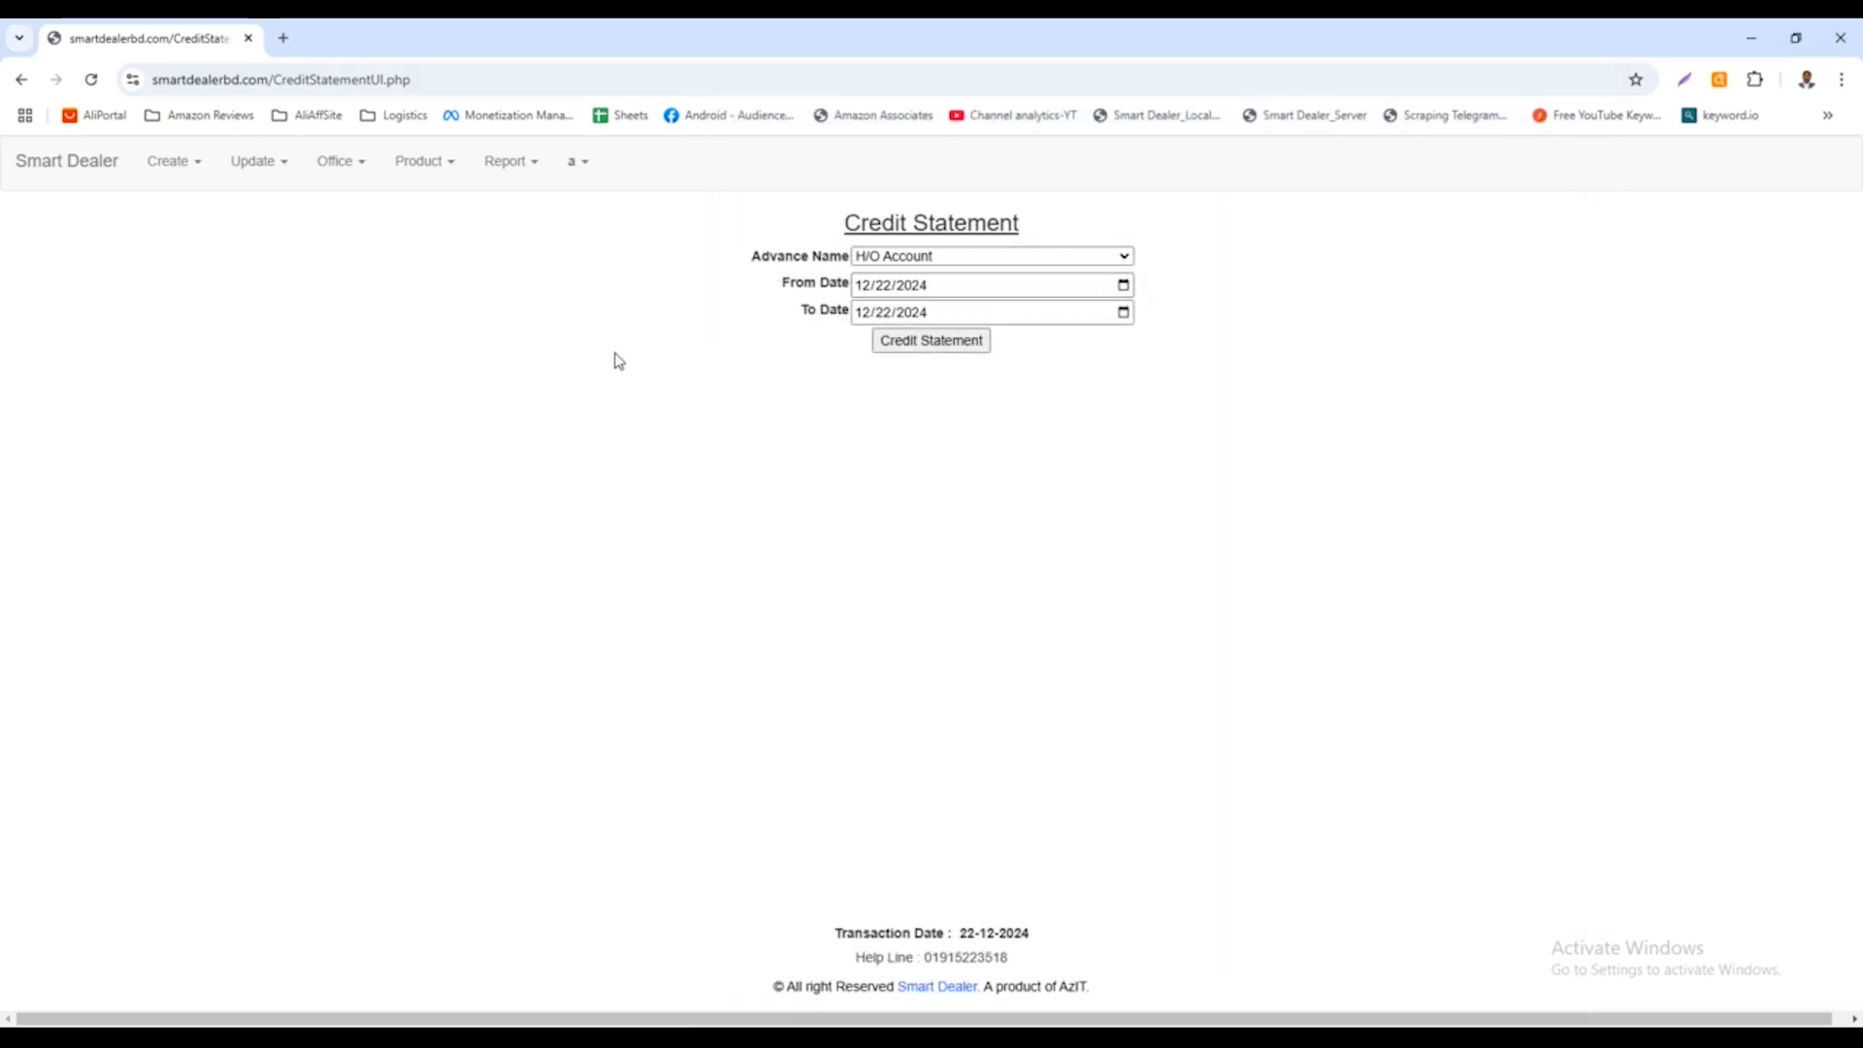
# In the Cash initial data, set Cash-a to 2000 and the second cash account to 5000, and save the update
pyautogui.click(325, 167)
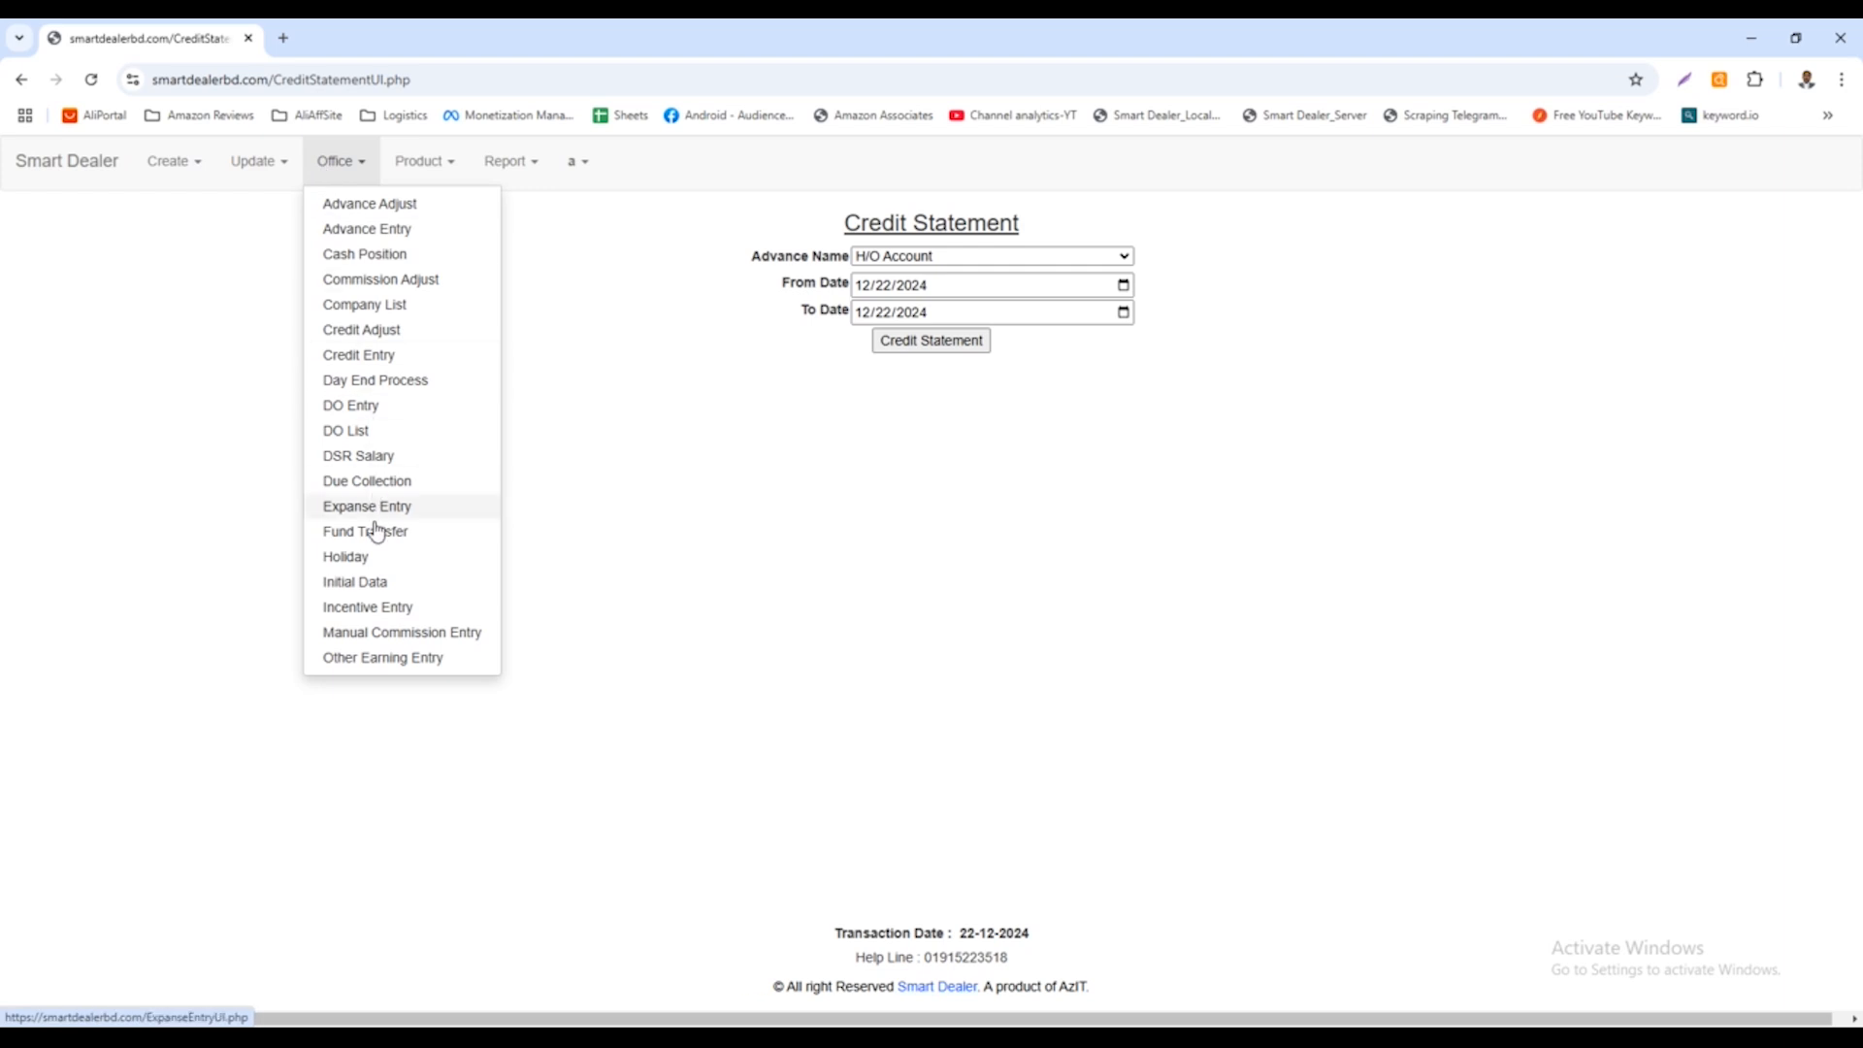
pyautogui.click(378, 582)
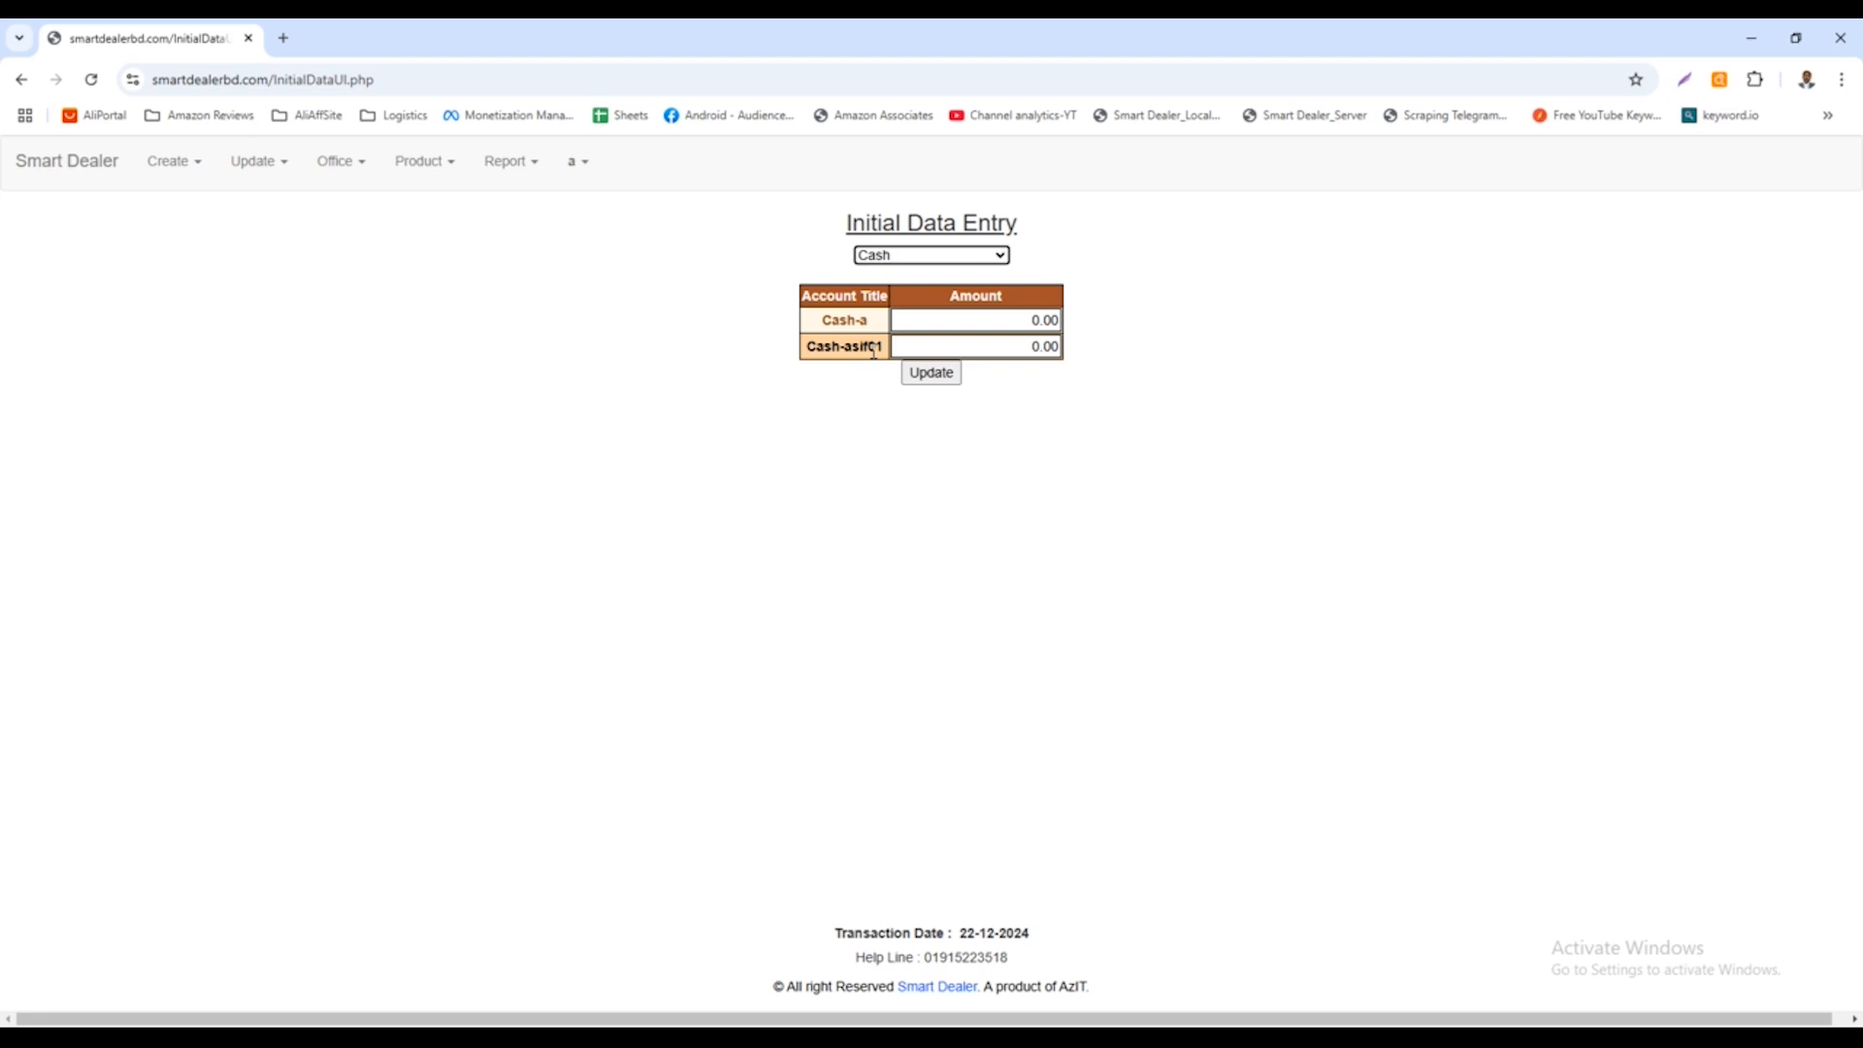
pyautogui.press('Tab')
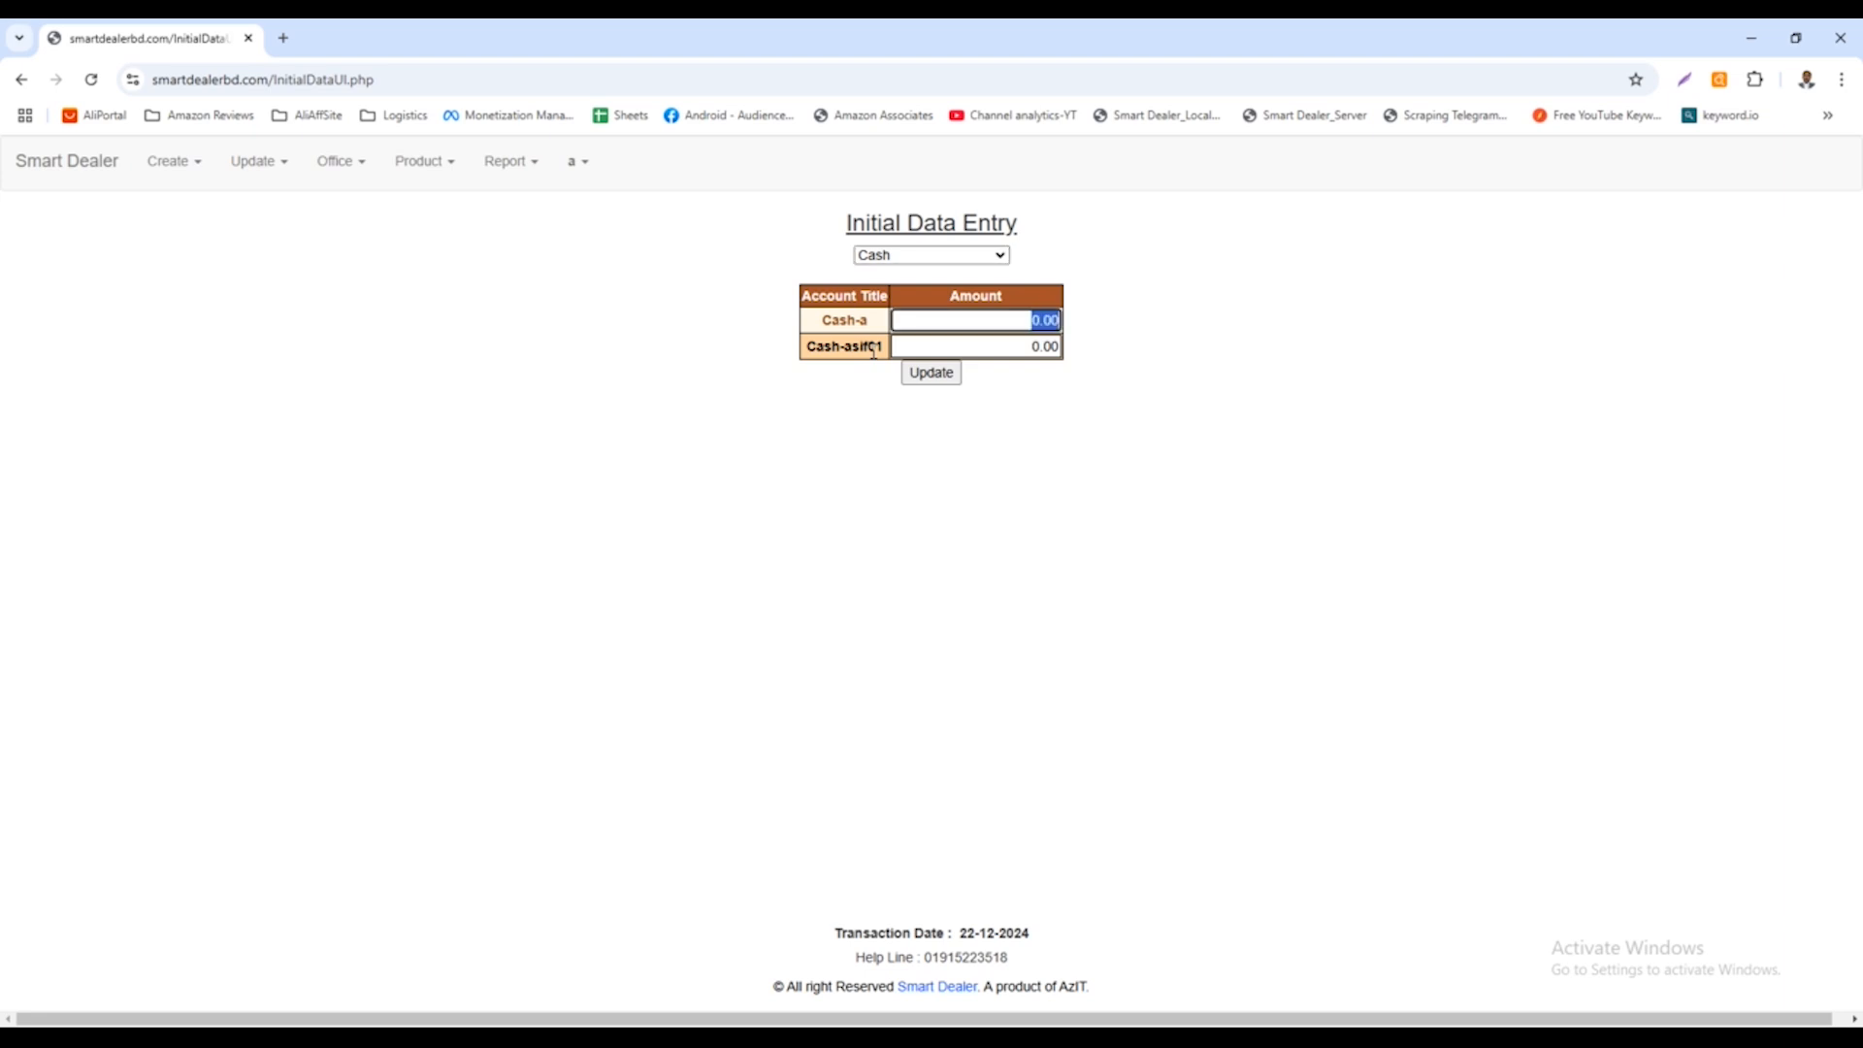
pyautogui.write('200')
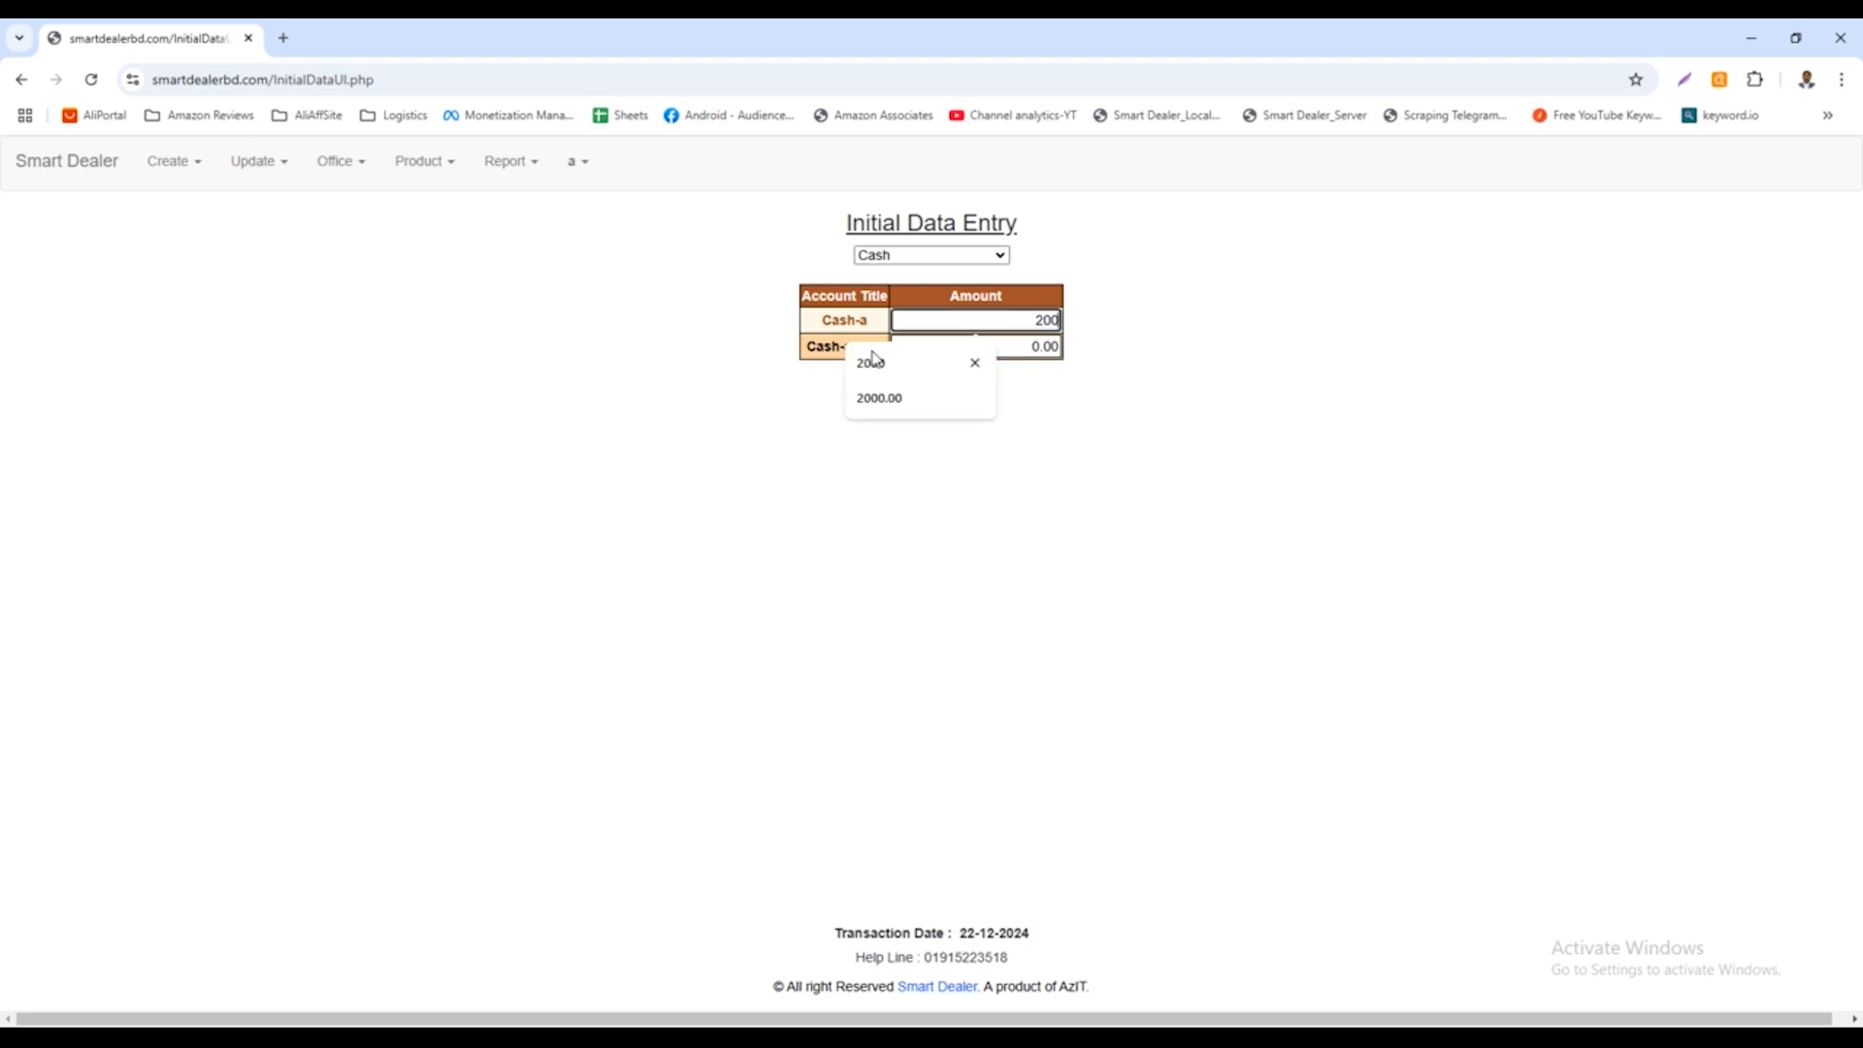
pyautogui.write('0')
pyautogui.press('Tab')
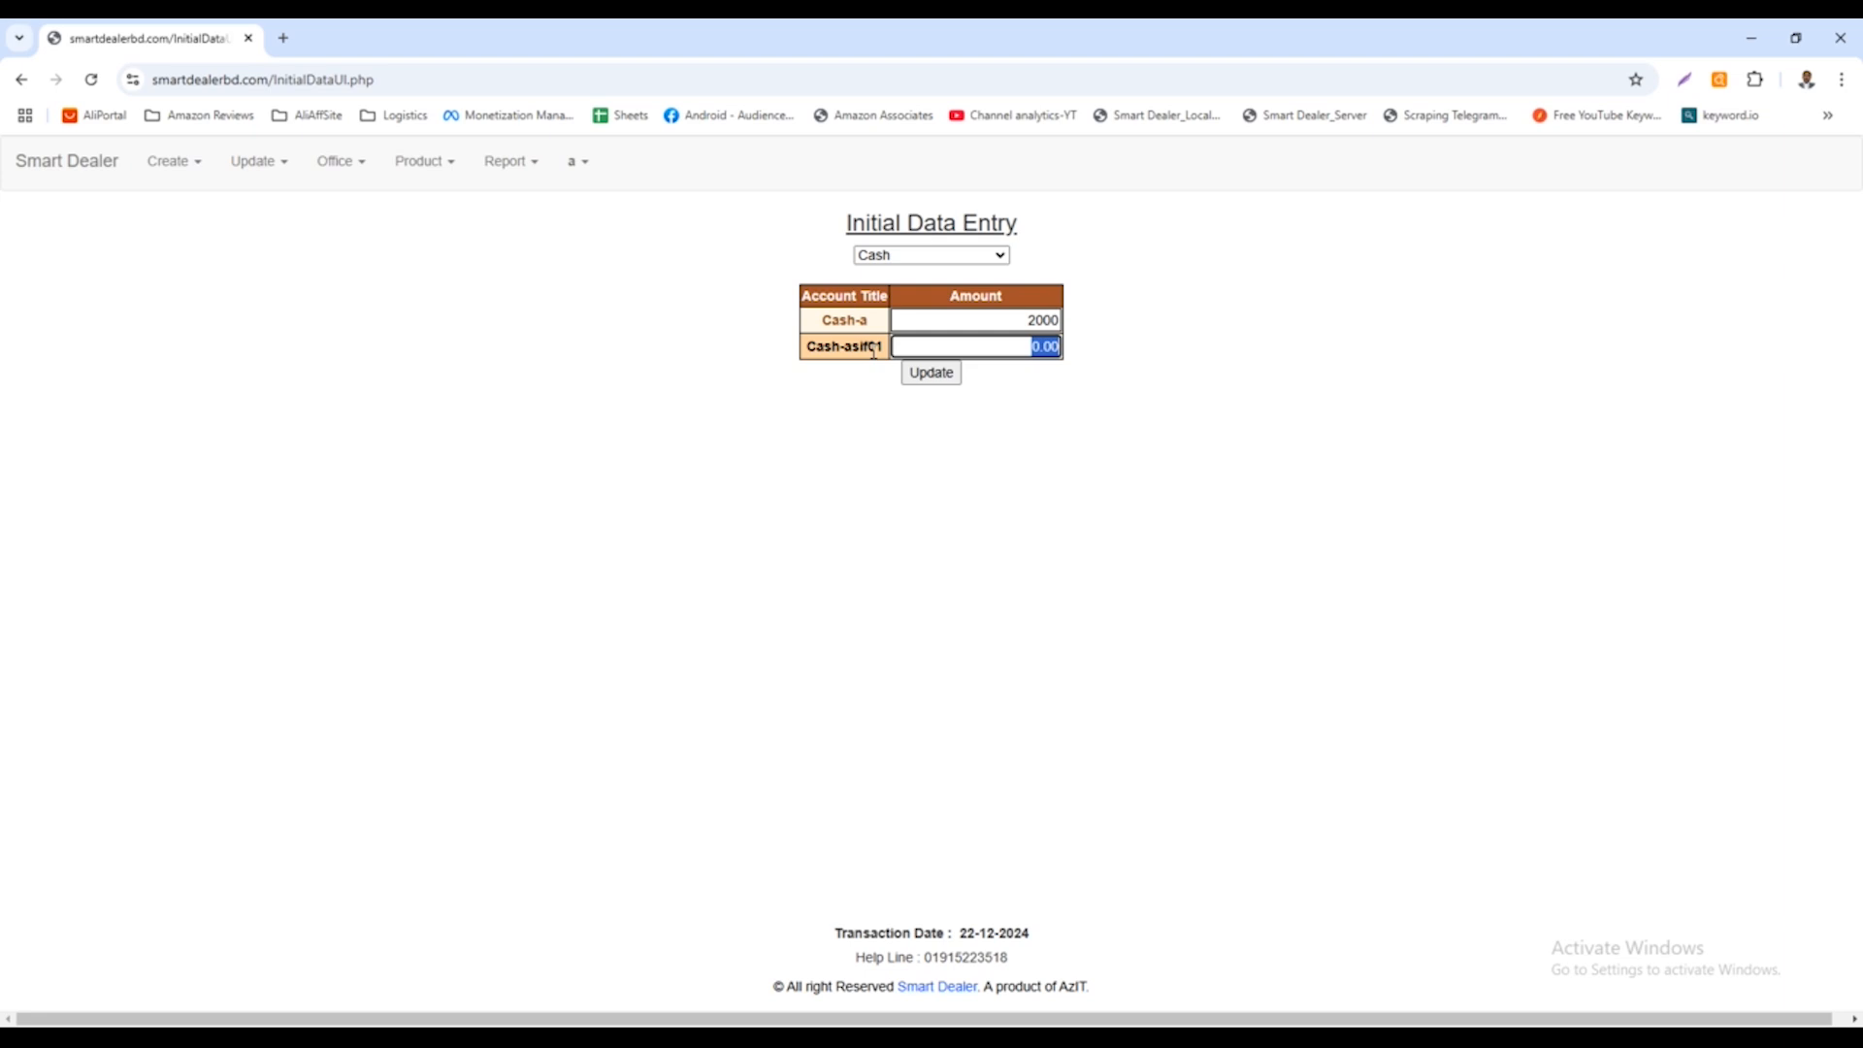
pyautogui.write('5000')
pyautogui.click(934, 374)
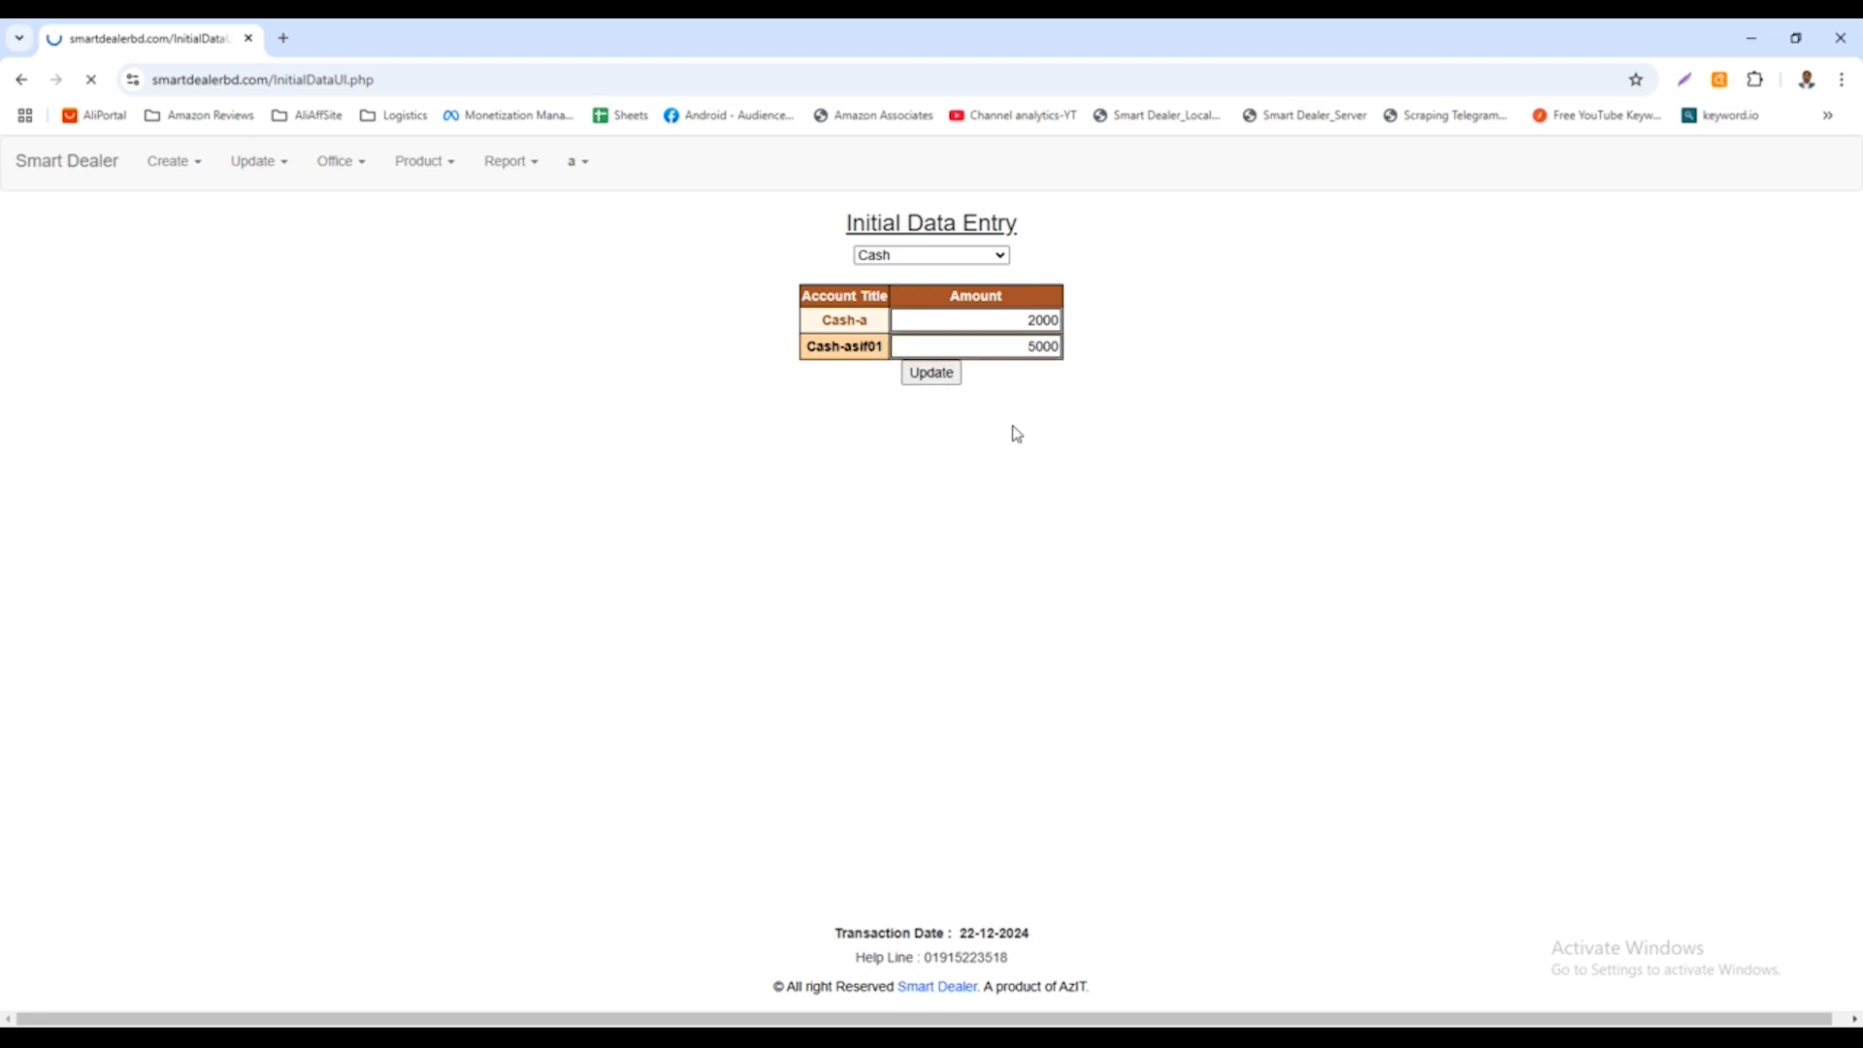
pyautogui.click(1098, 203)
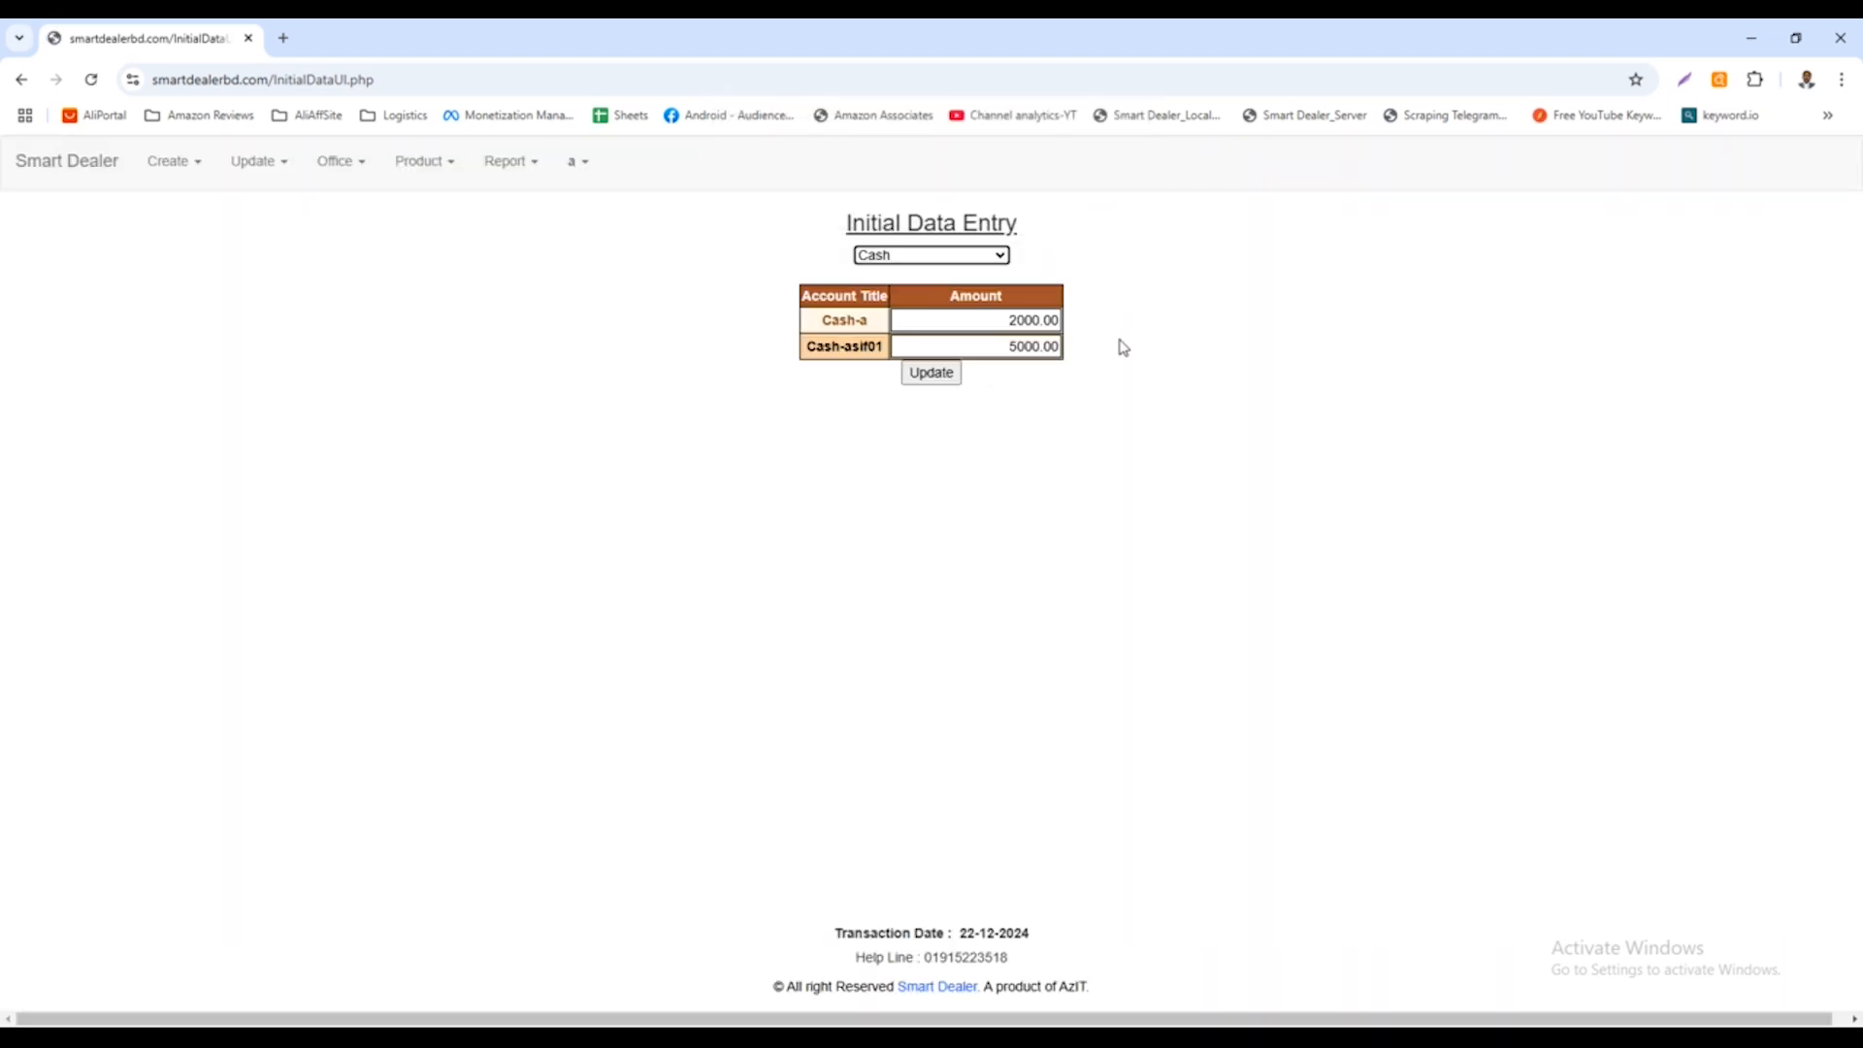
# Review the saved opening amounts of the two cash accounts
pyautogui.moveTo(1010, 323); pyautogui.dragTo(1067, 321)
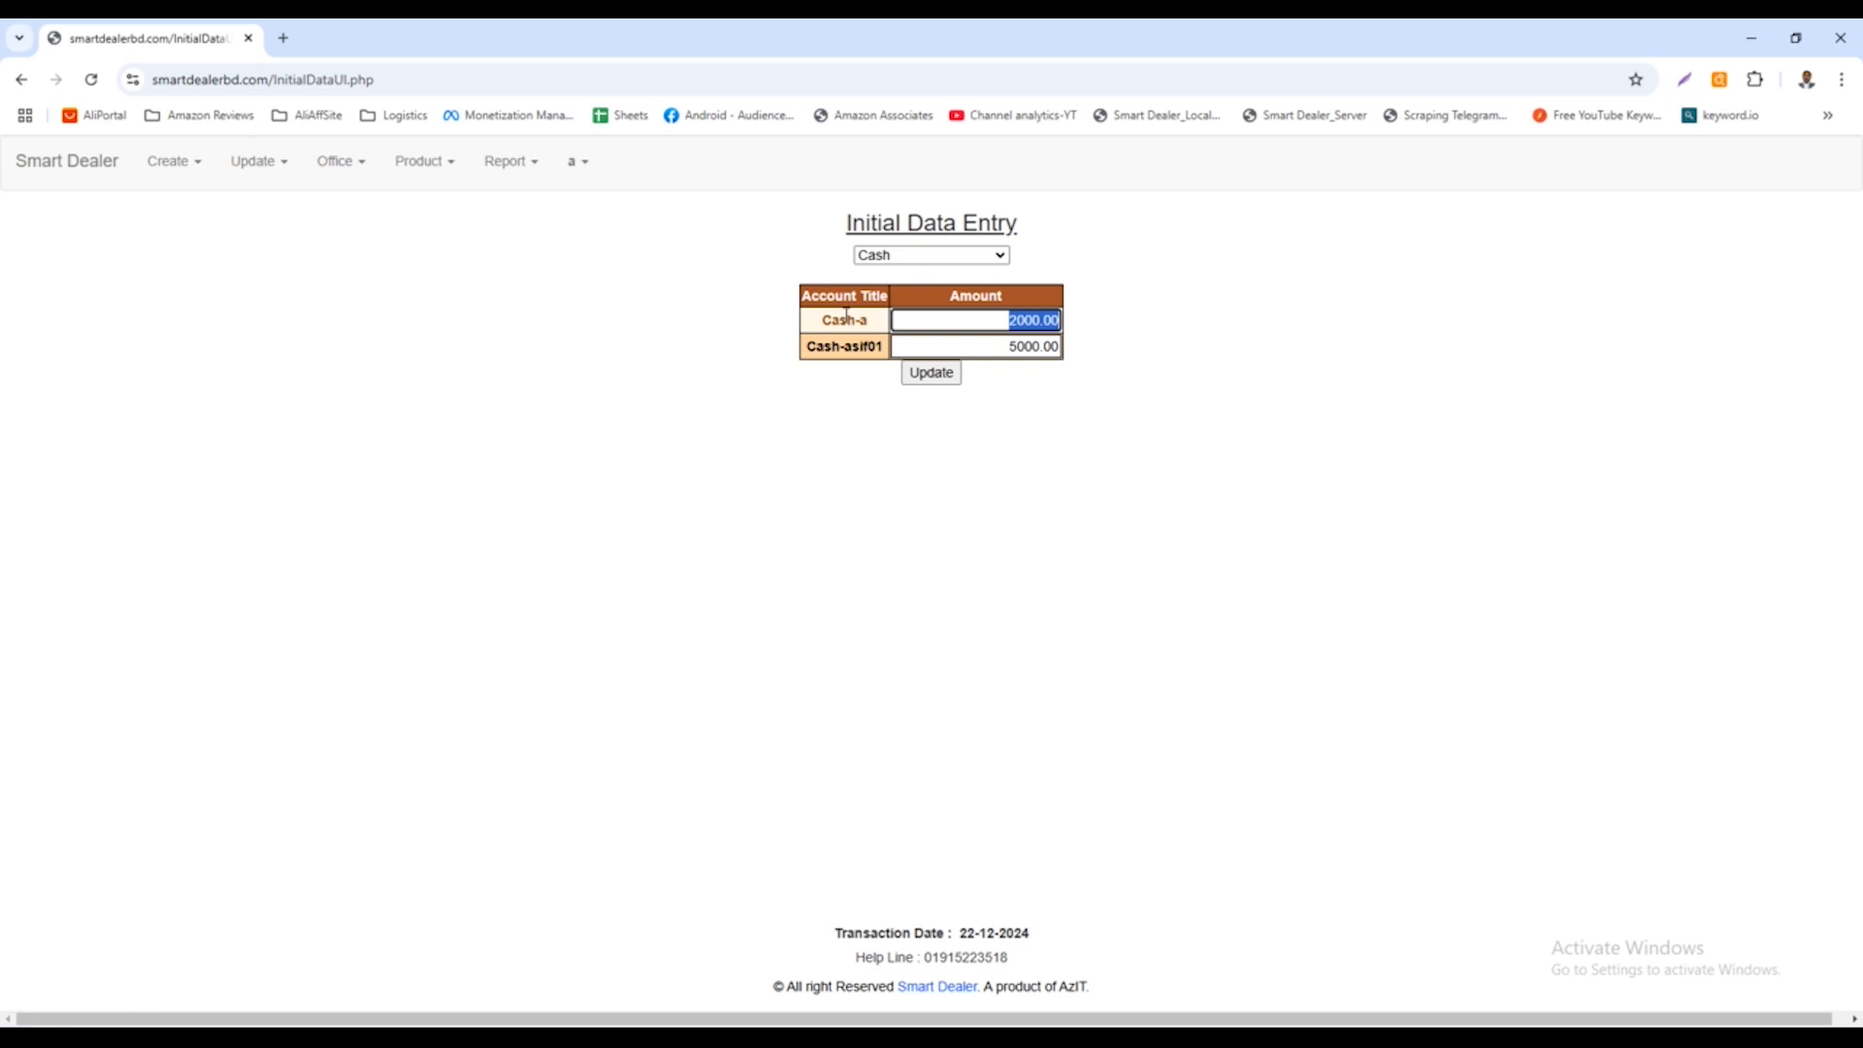
pyautogui.moveTo(849, 321); pyautogui.dragTo(884, 347)
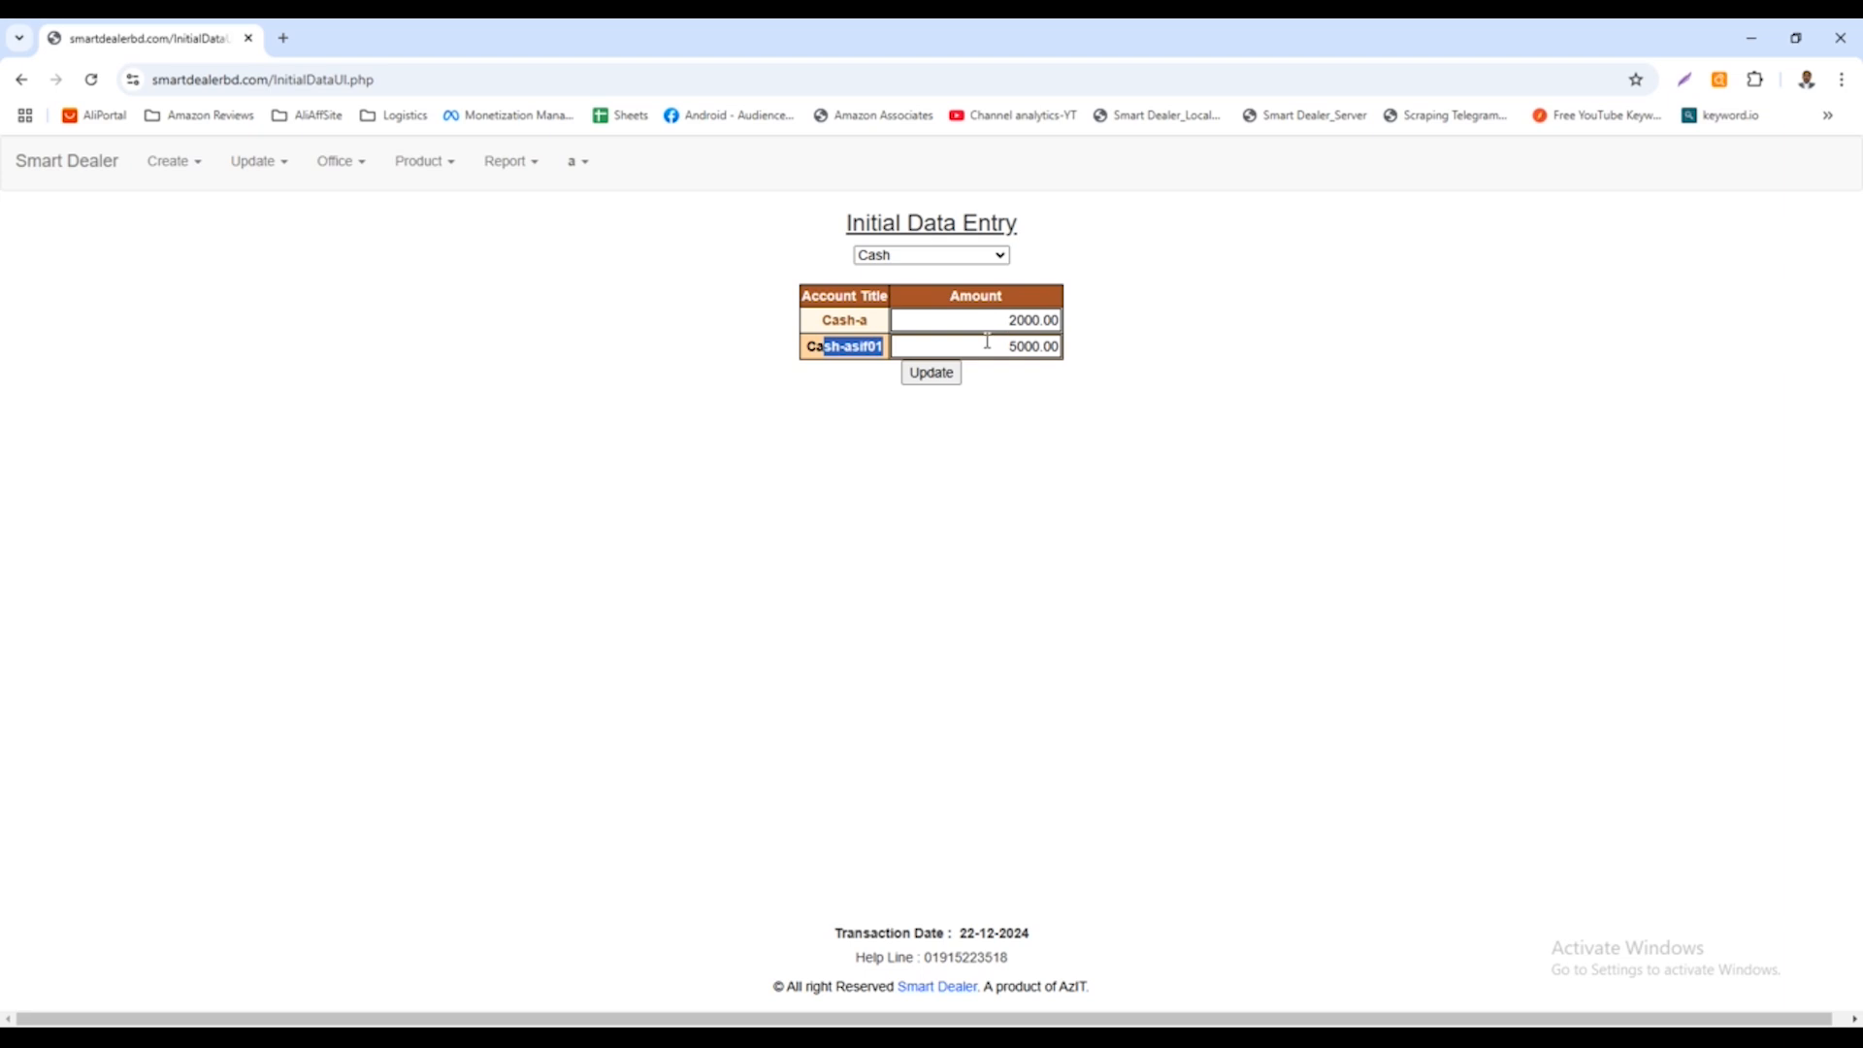
pyautogui.click(1140, 330)
# Generate the H/O Account credit statement for 12/22/2024 again, examine the previous balance, and close the statement
pyautogui.click(491, 172)
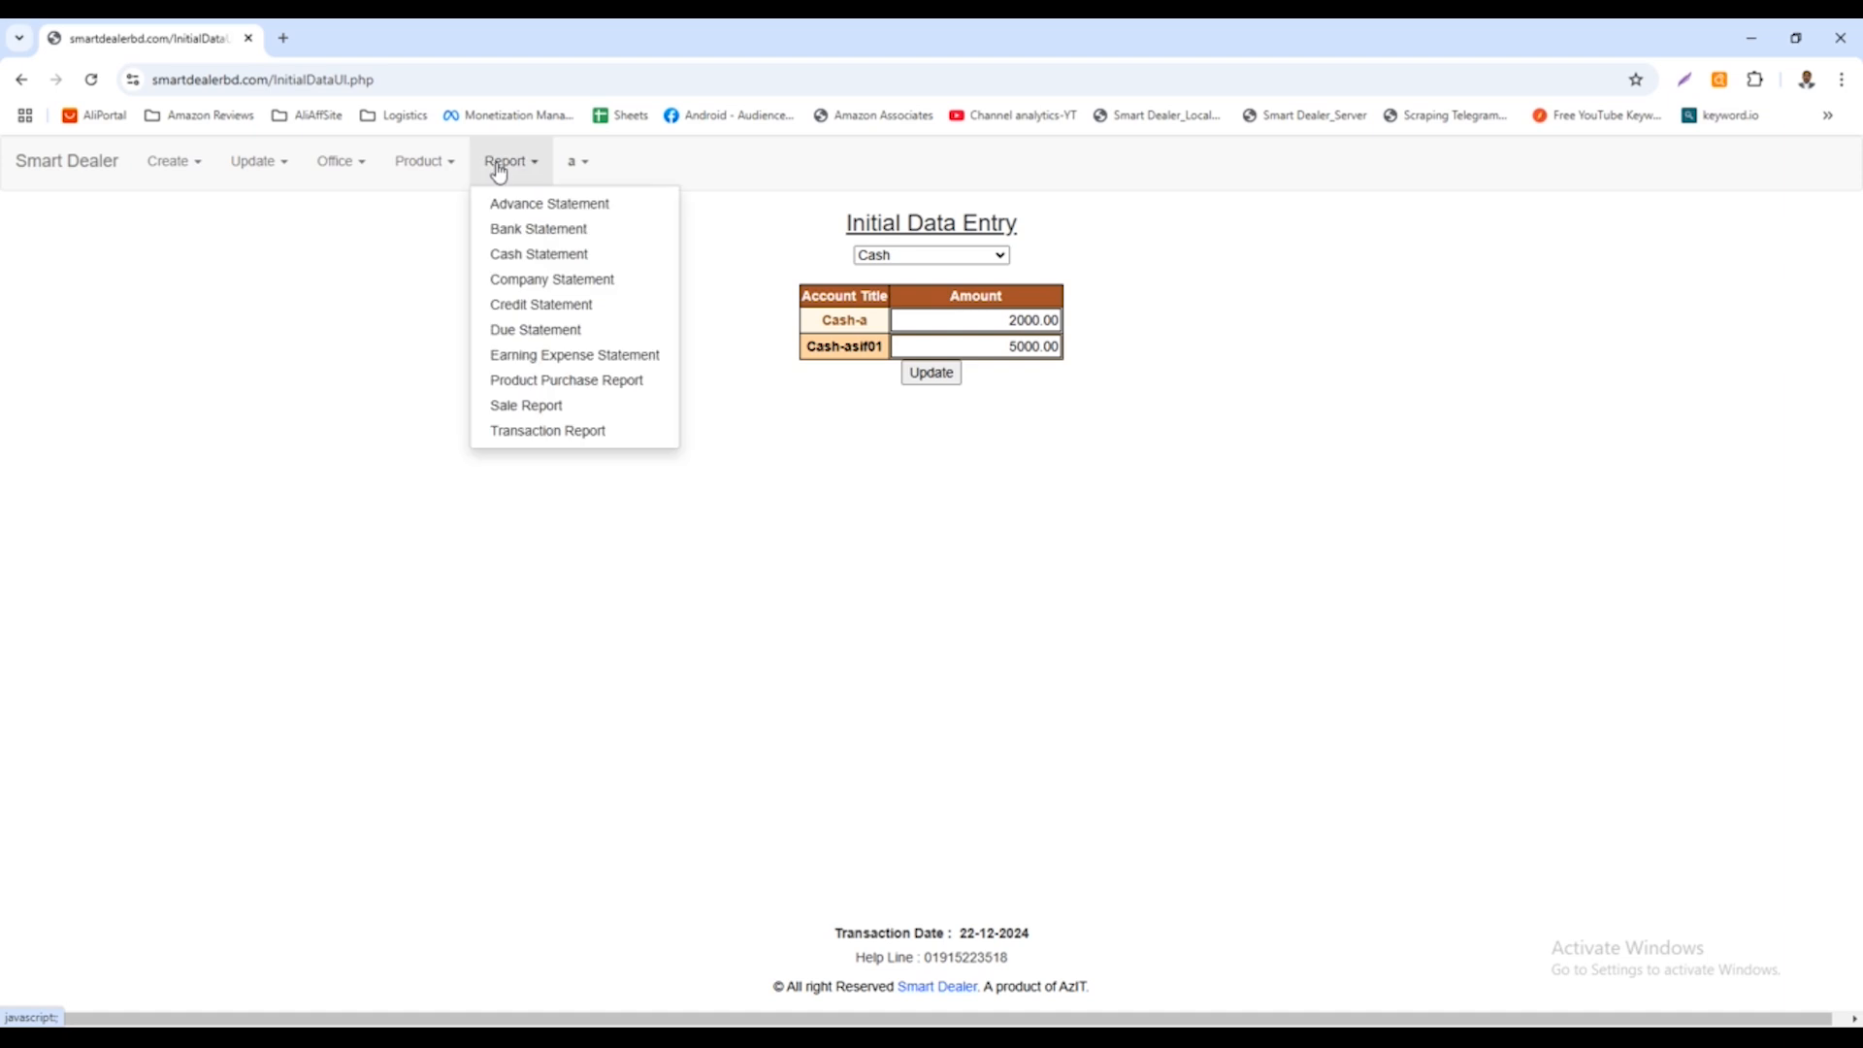
pyautogui.click(544, 305)
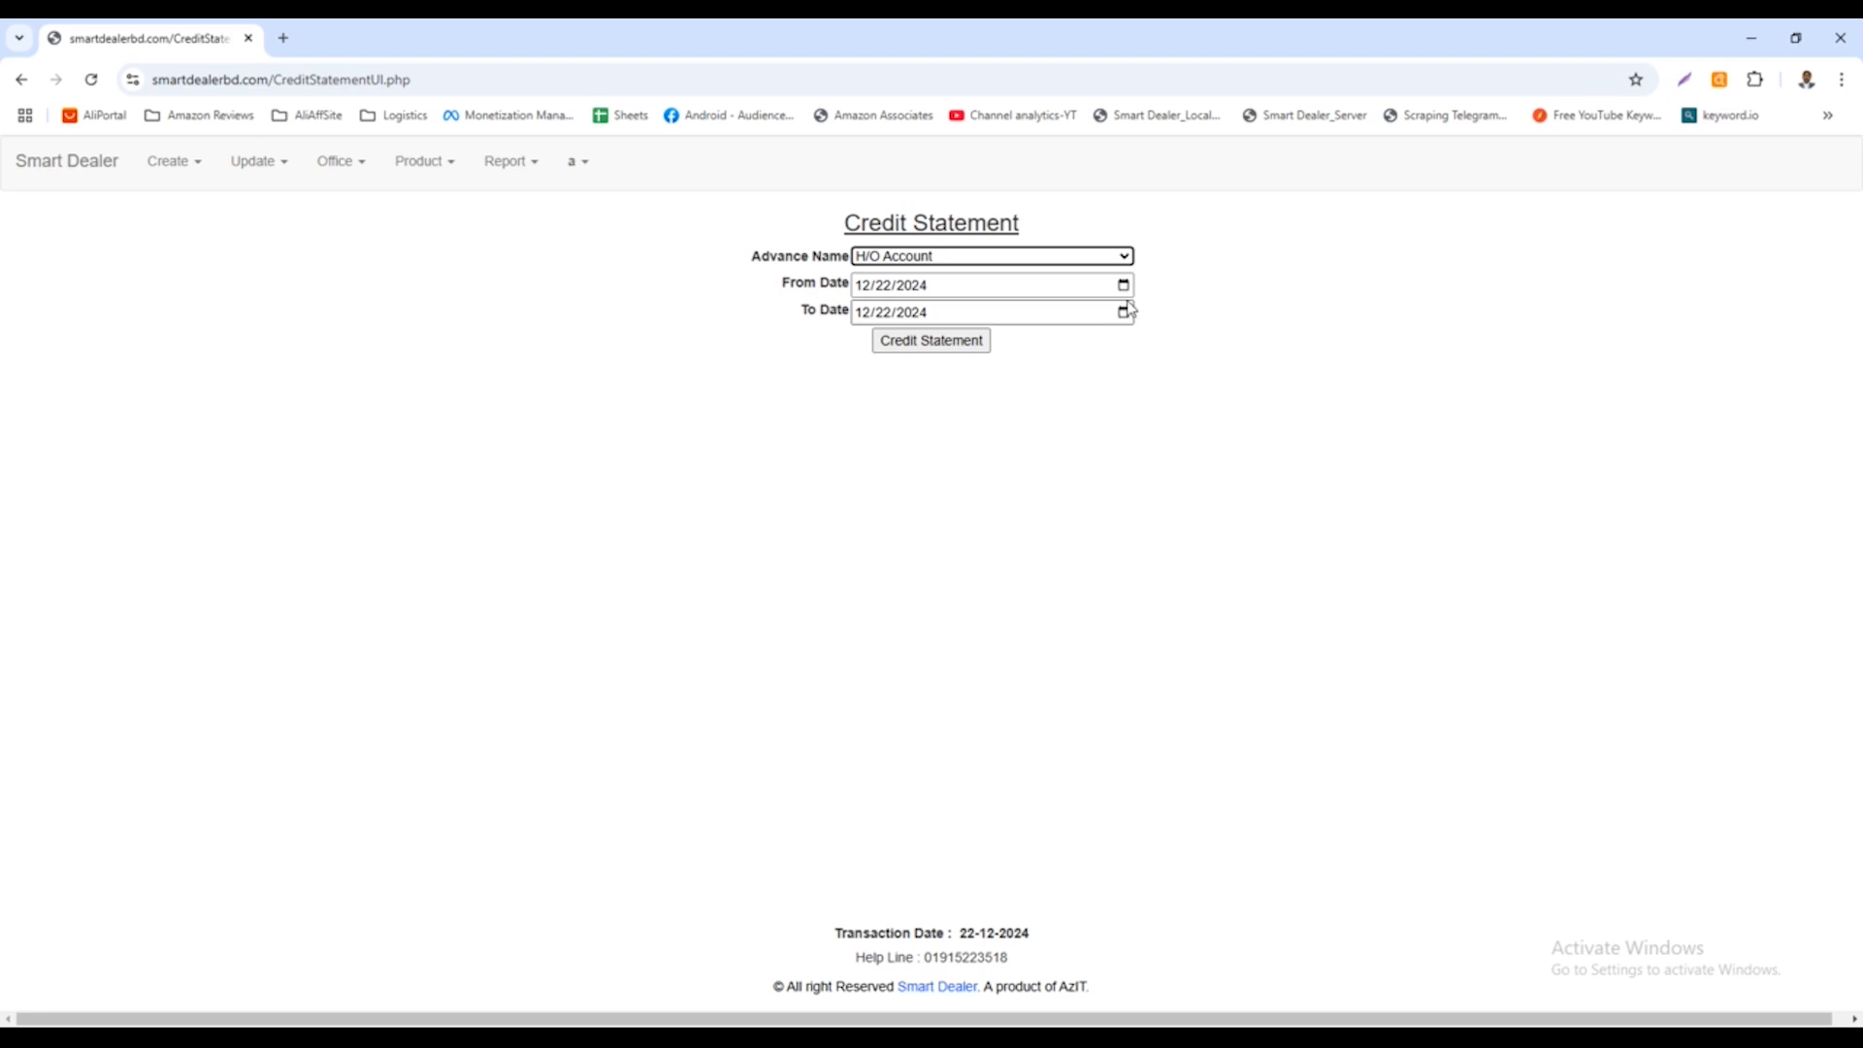
pyautogui.click(910, 345)
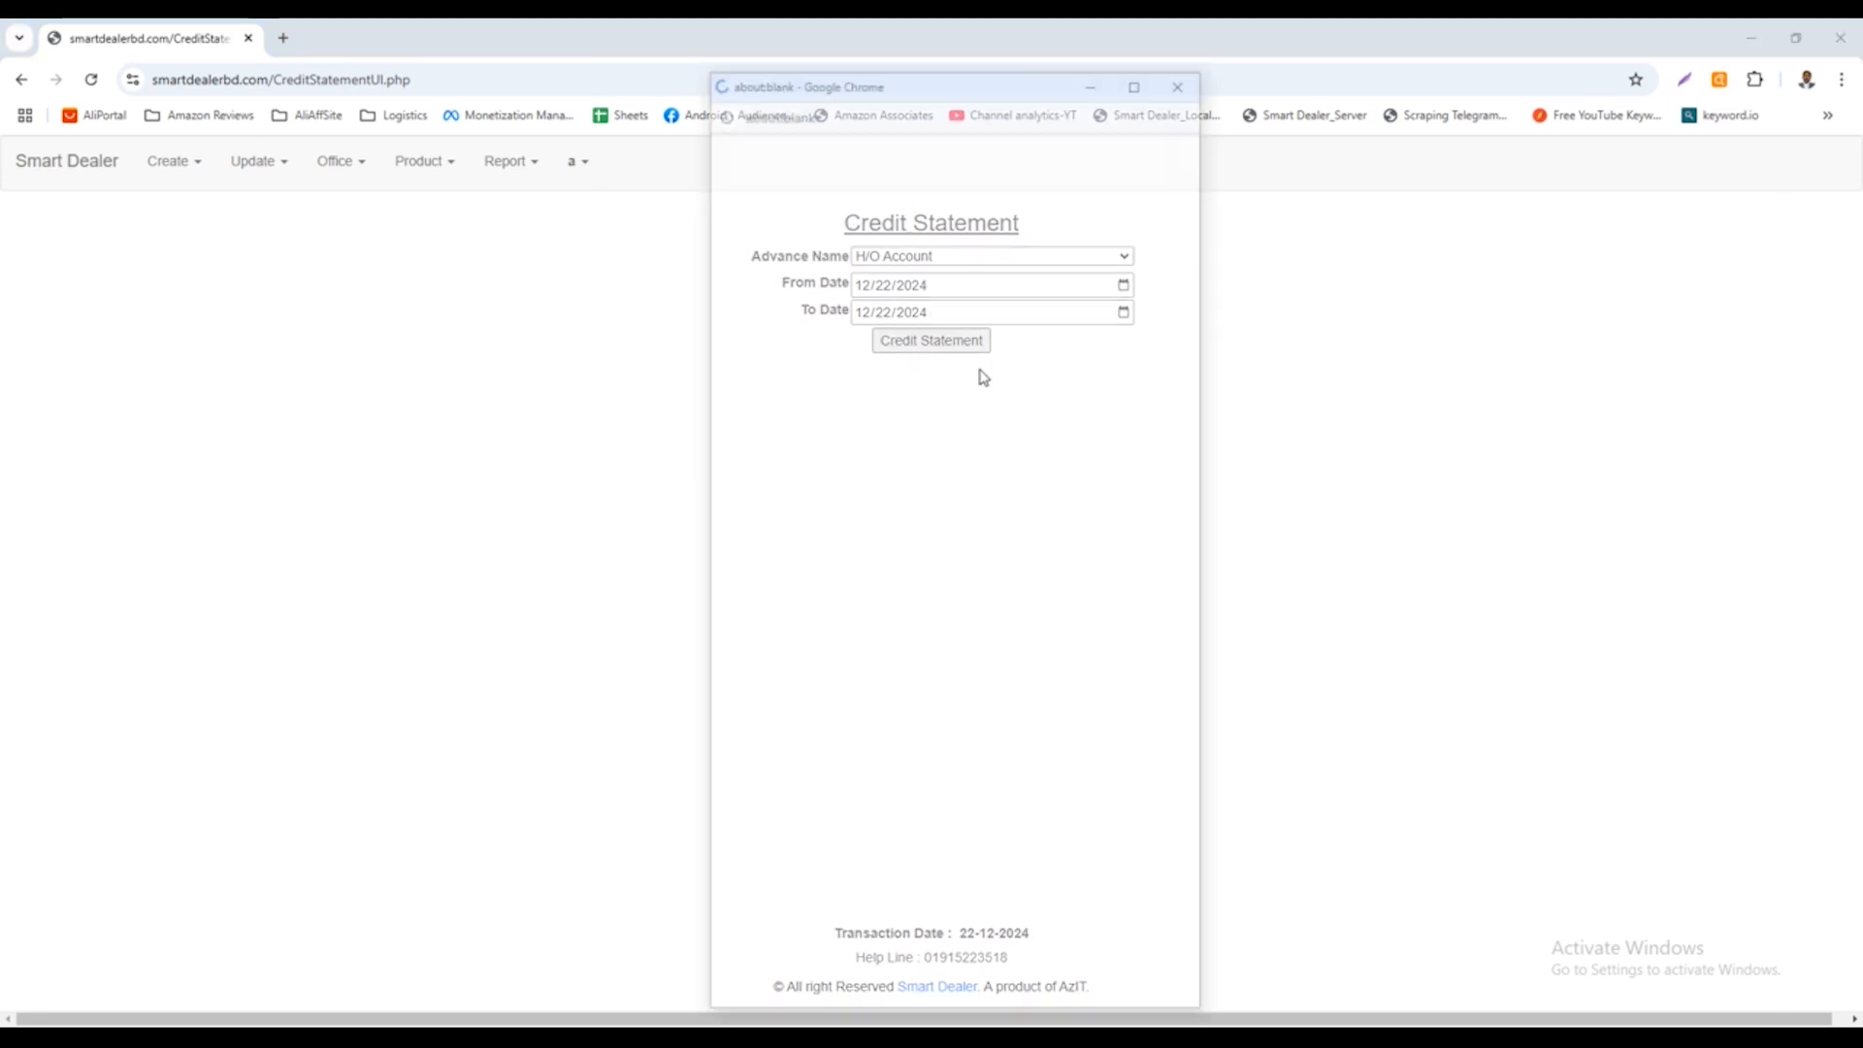
pyautogui.moveTo(1205, 412); pyautogui.dragTo(1540, 411)
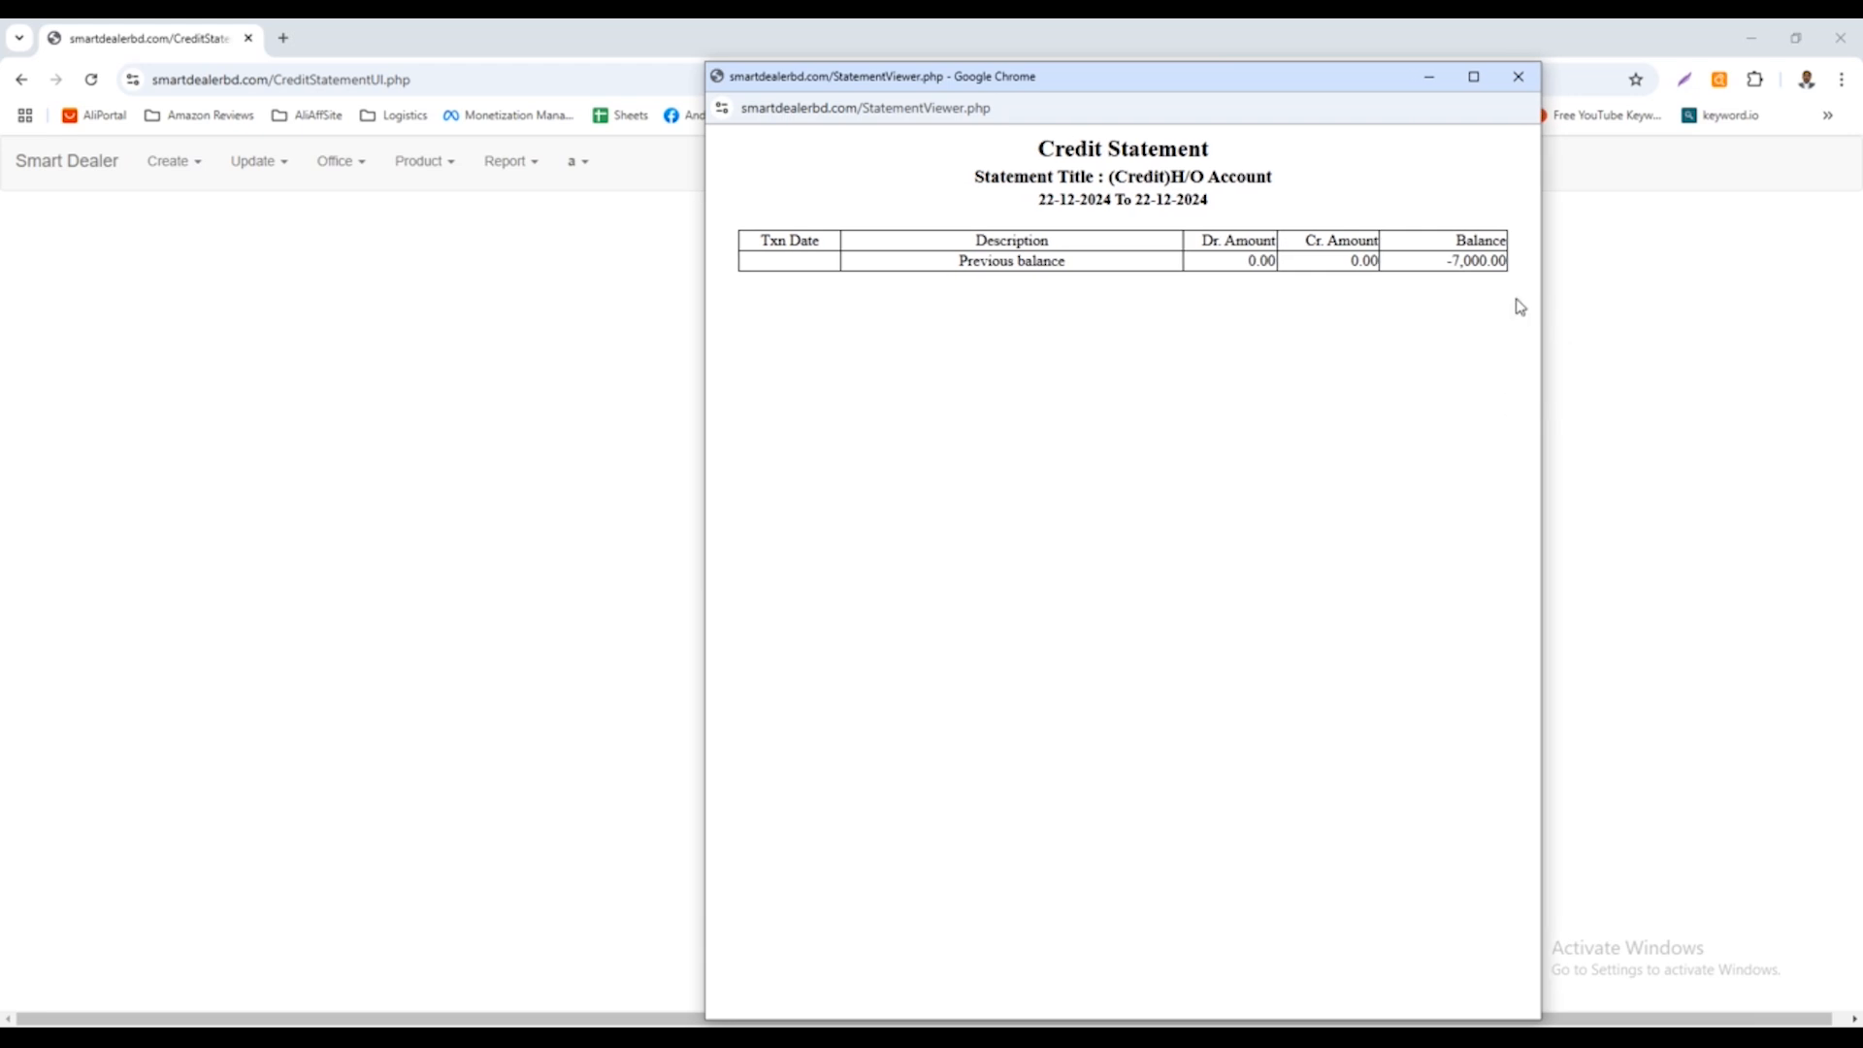
pyautogui.moveTo(1445, 260); pyautogui.dragTo(1486, 260)
pyautogui.click(1470, 264)
pyautogui.moveTo(1444, 262); pyautogui.dragTo(1511, 265)
pyautogui.click(1462, 260)
pyautogui.moveTo(1444, 267); pyautogui.dragTo(1516, 264)
pyautogui.click(1518, 77)
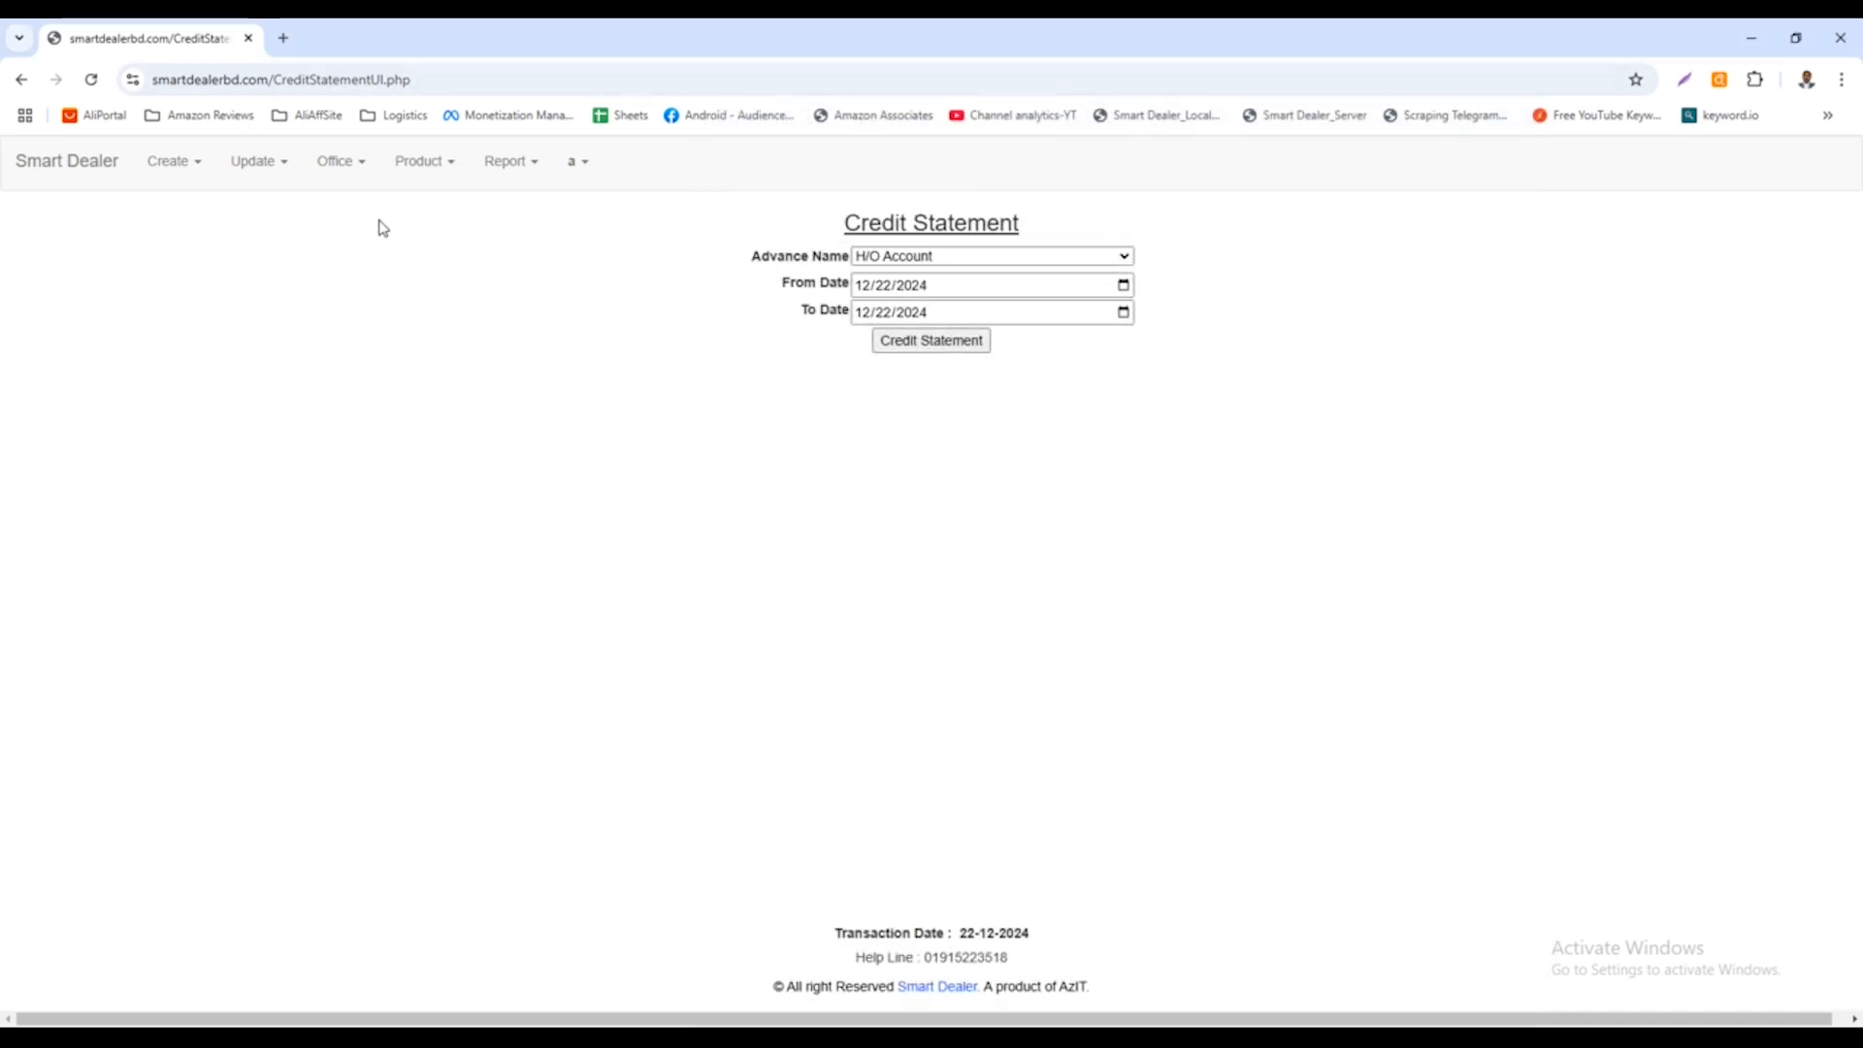
# Return to Initial Data Entry and display the Product category for entering opening quantities and unit prices
pyautogui.click(332, 173)
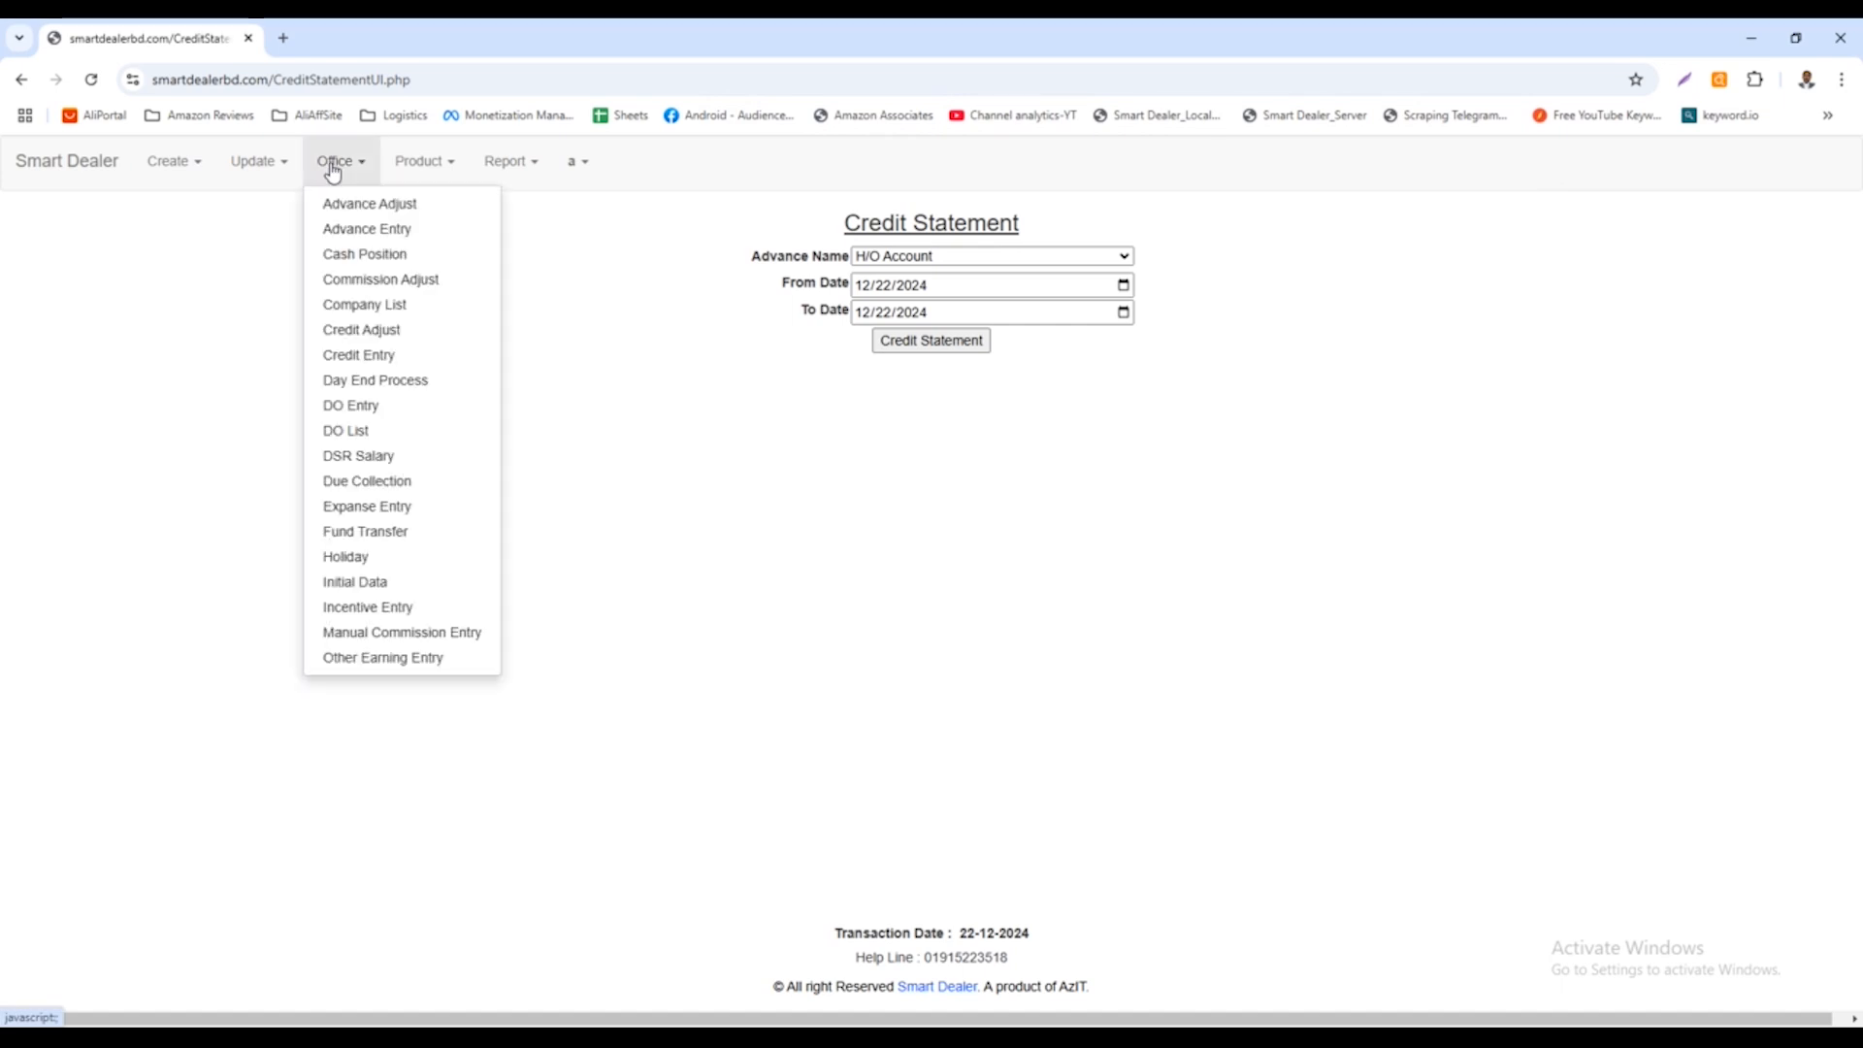
pyautogui.click(358, 582)
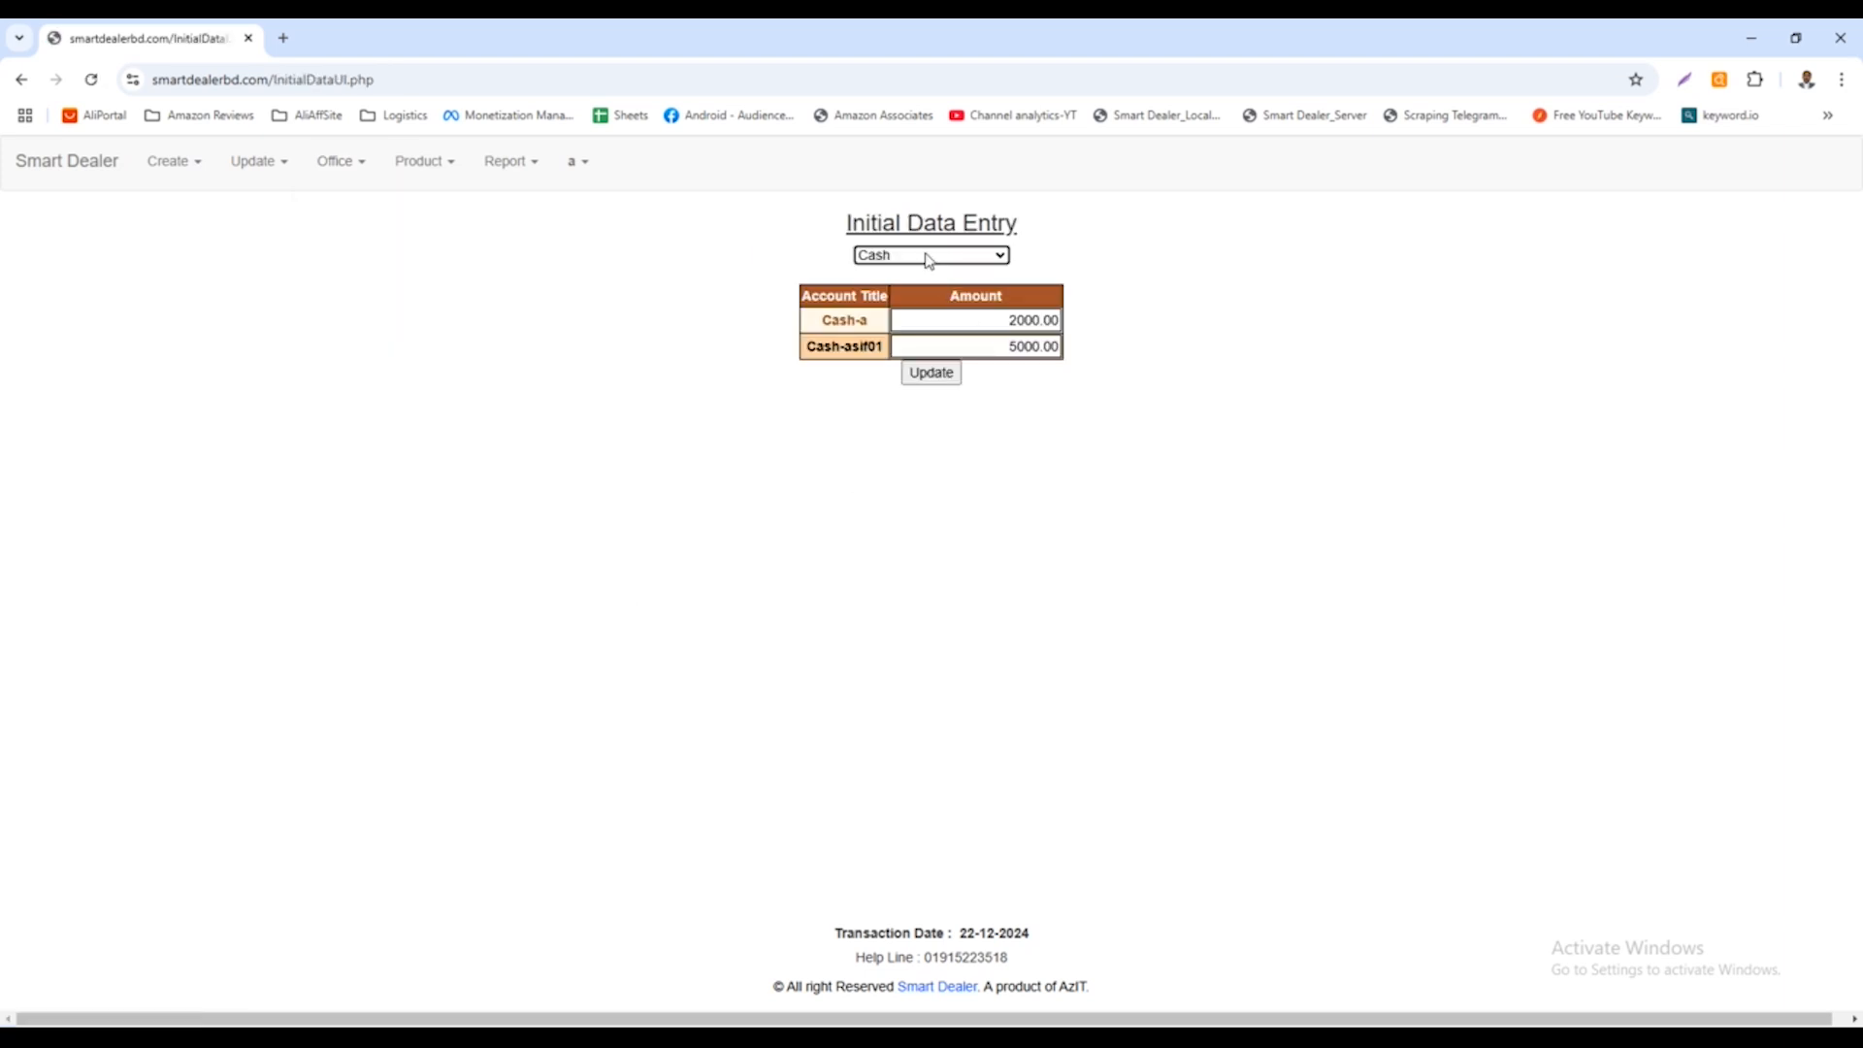
pyautogui.click(929, 257)
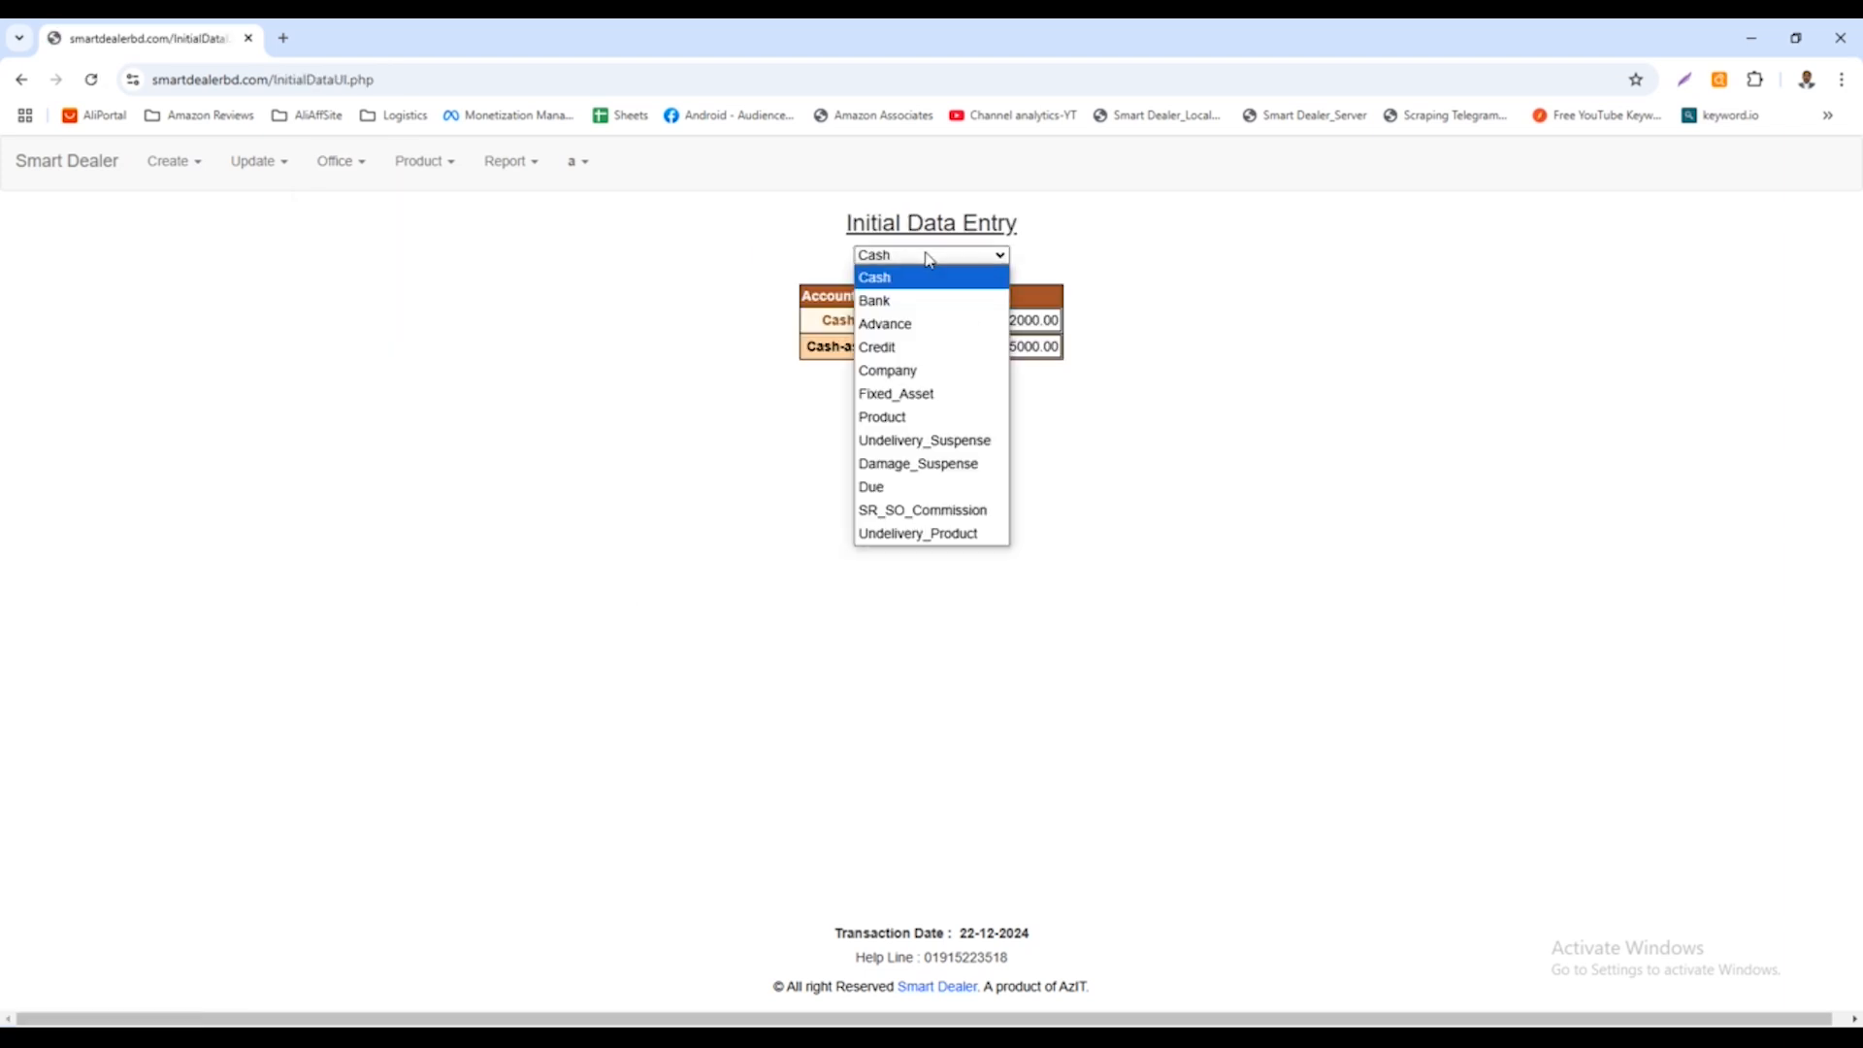
pyautogui.click(905, 420)
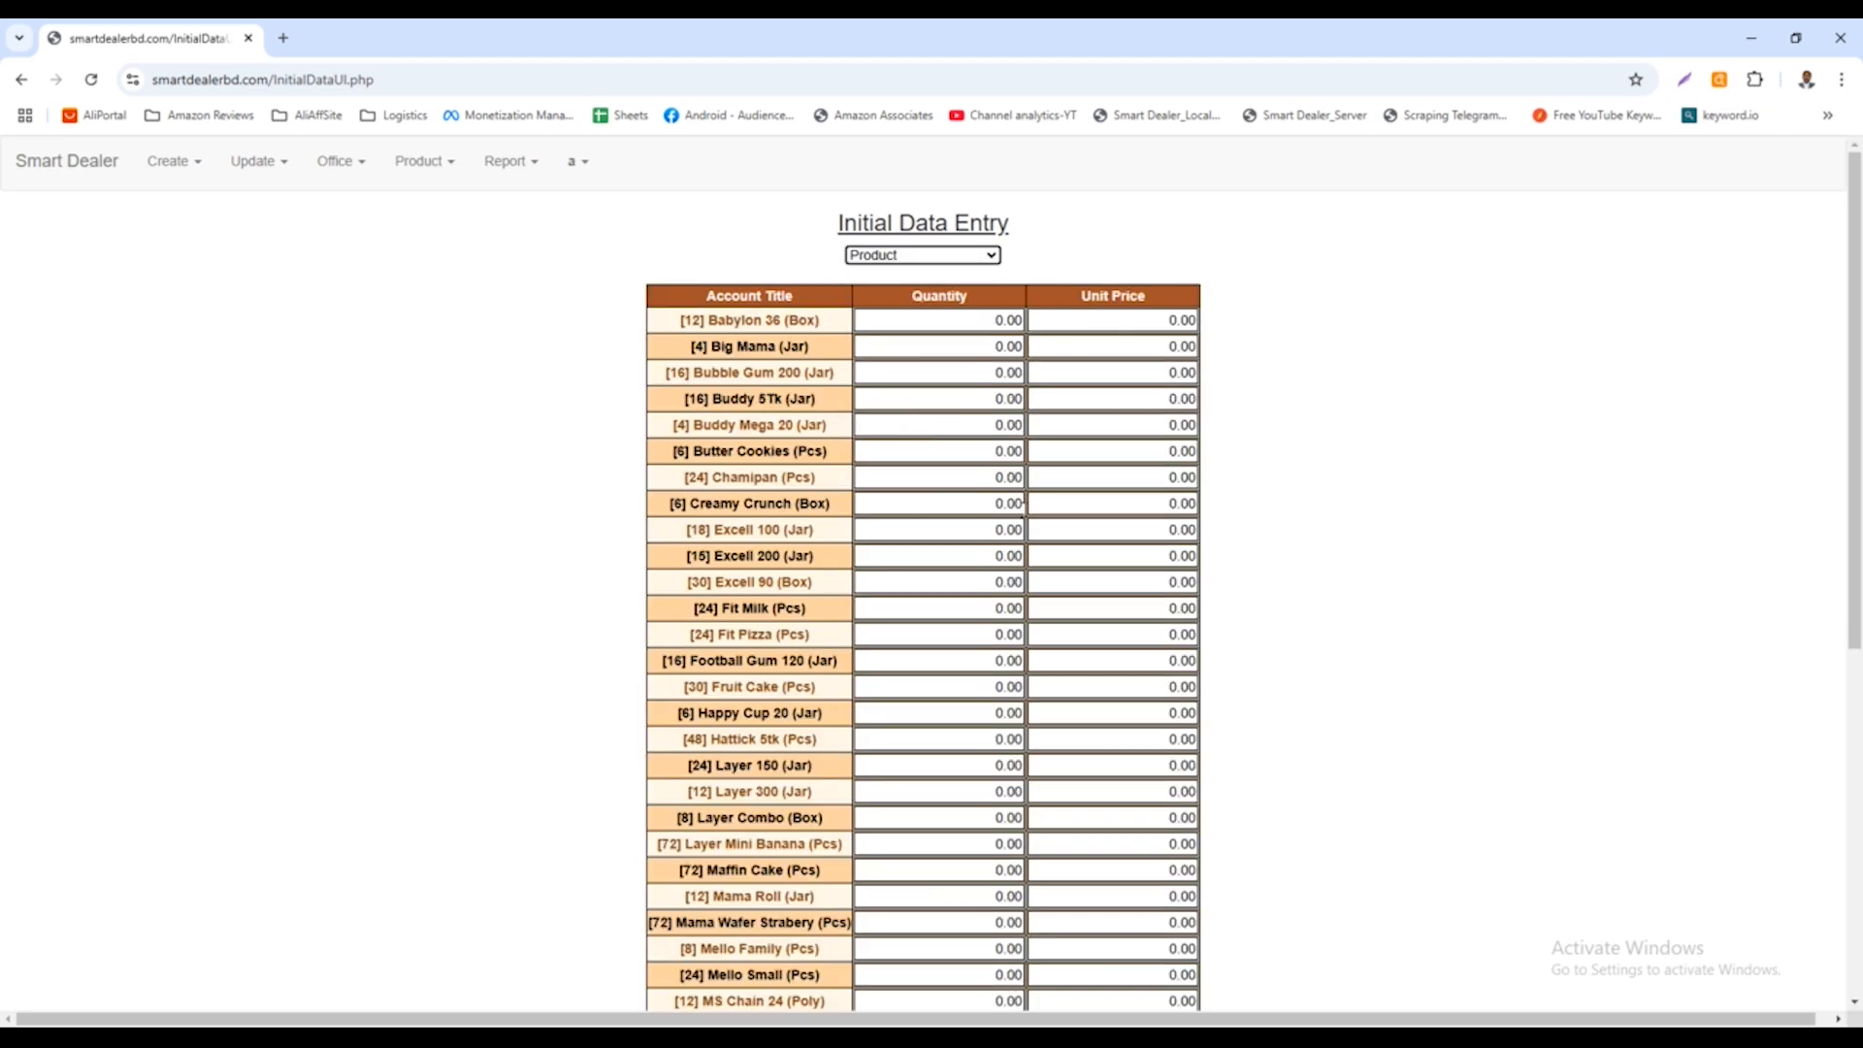
# Look through the full list of products awaiting opening stock, from Babylon 36 (Box) to Sweet Toast (Pcs)
pyautogui.scroll(-5, 1024, 522)
pyautogui.scroll(-1, 1023, 522)
pyautogui.scroll(6, 956, 320)
pyautogui.scroll(-3, 757, 452)
pyautogui.scroll(-3, 757, 452)
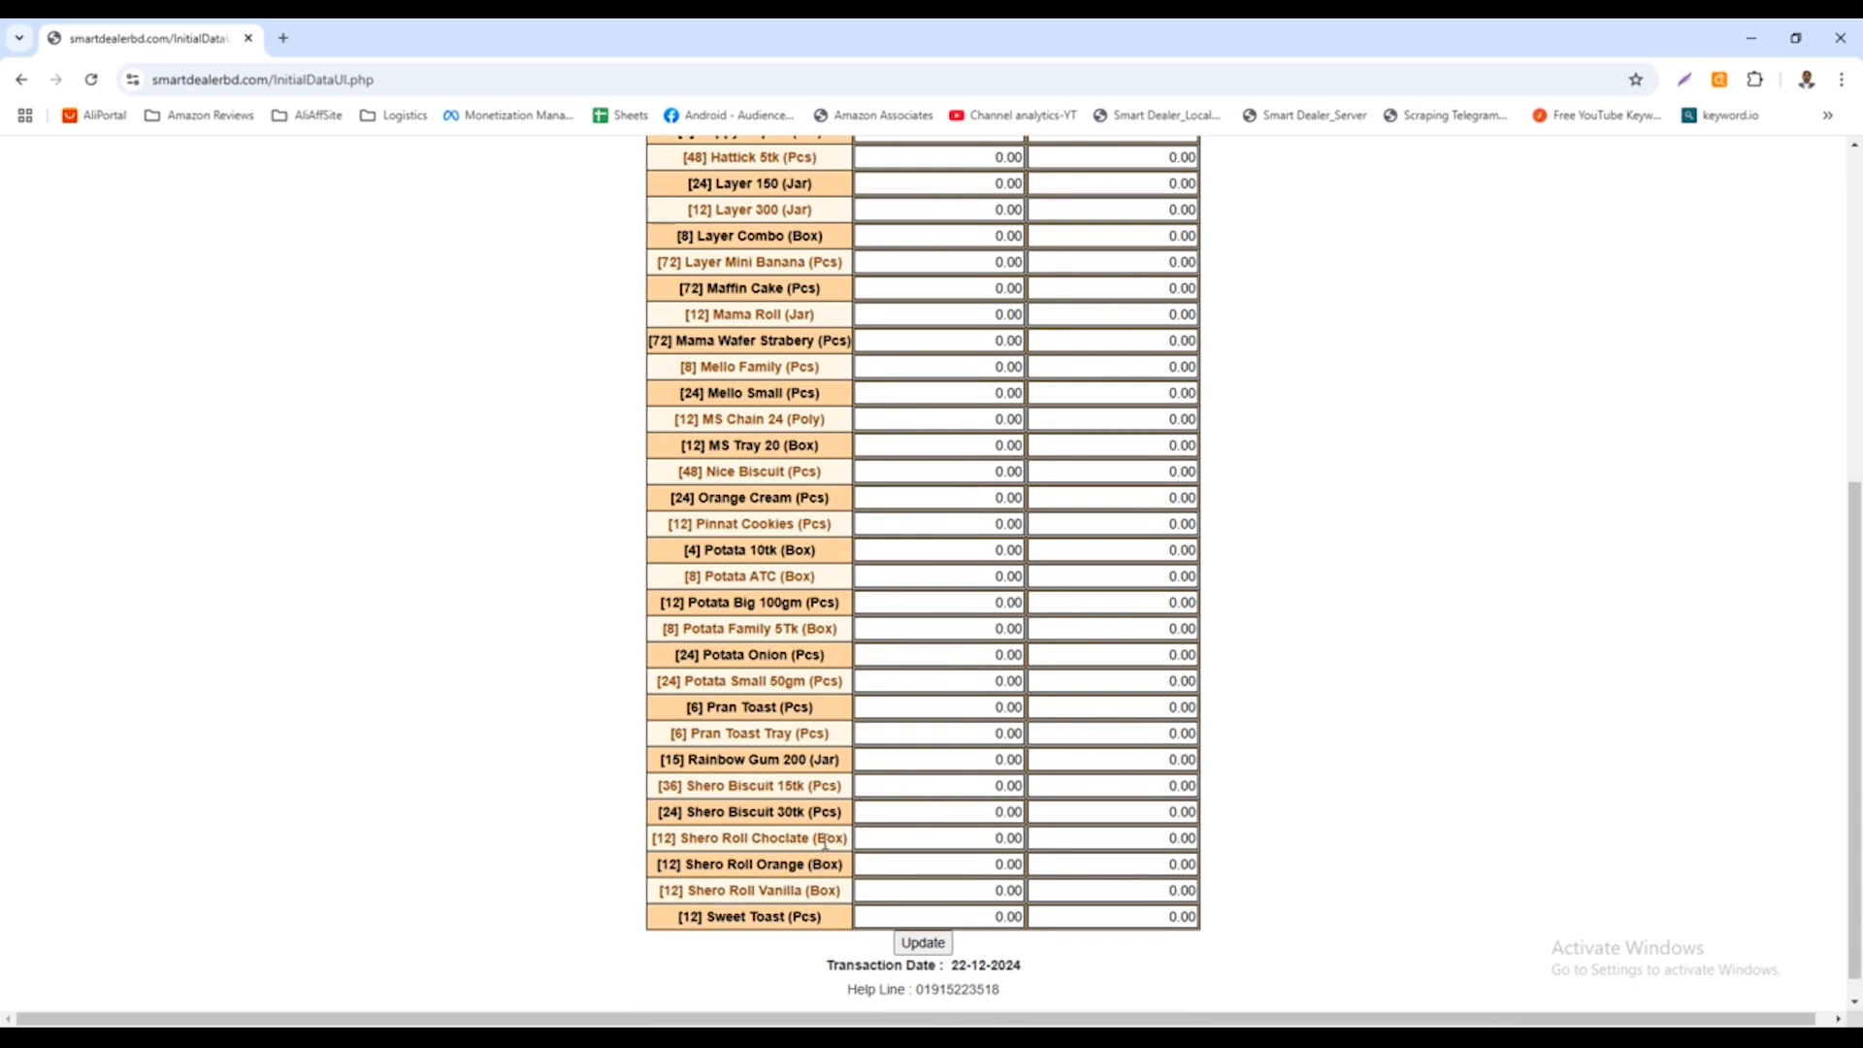
pyautogui.scroll(6, 825, 813)
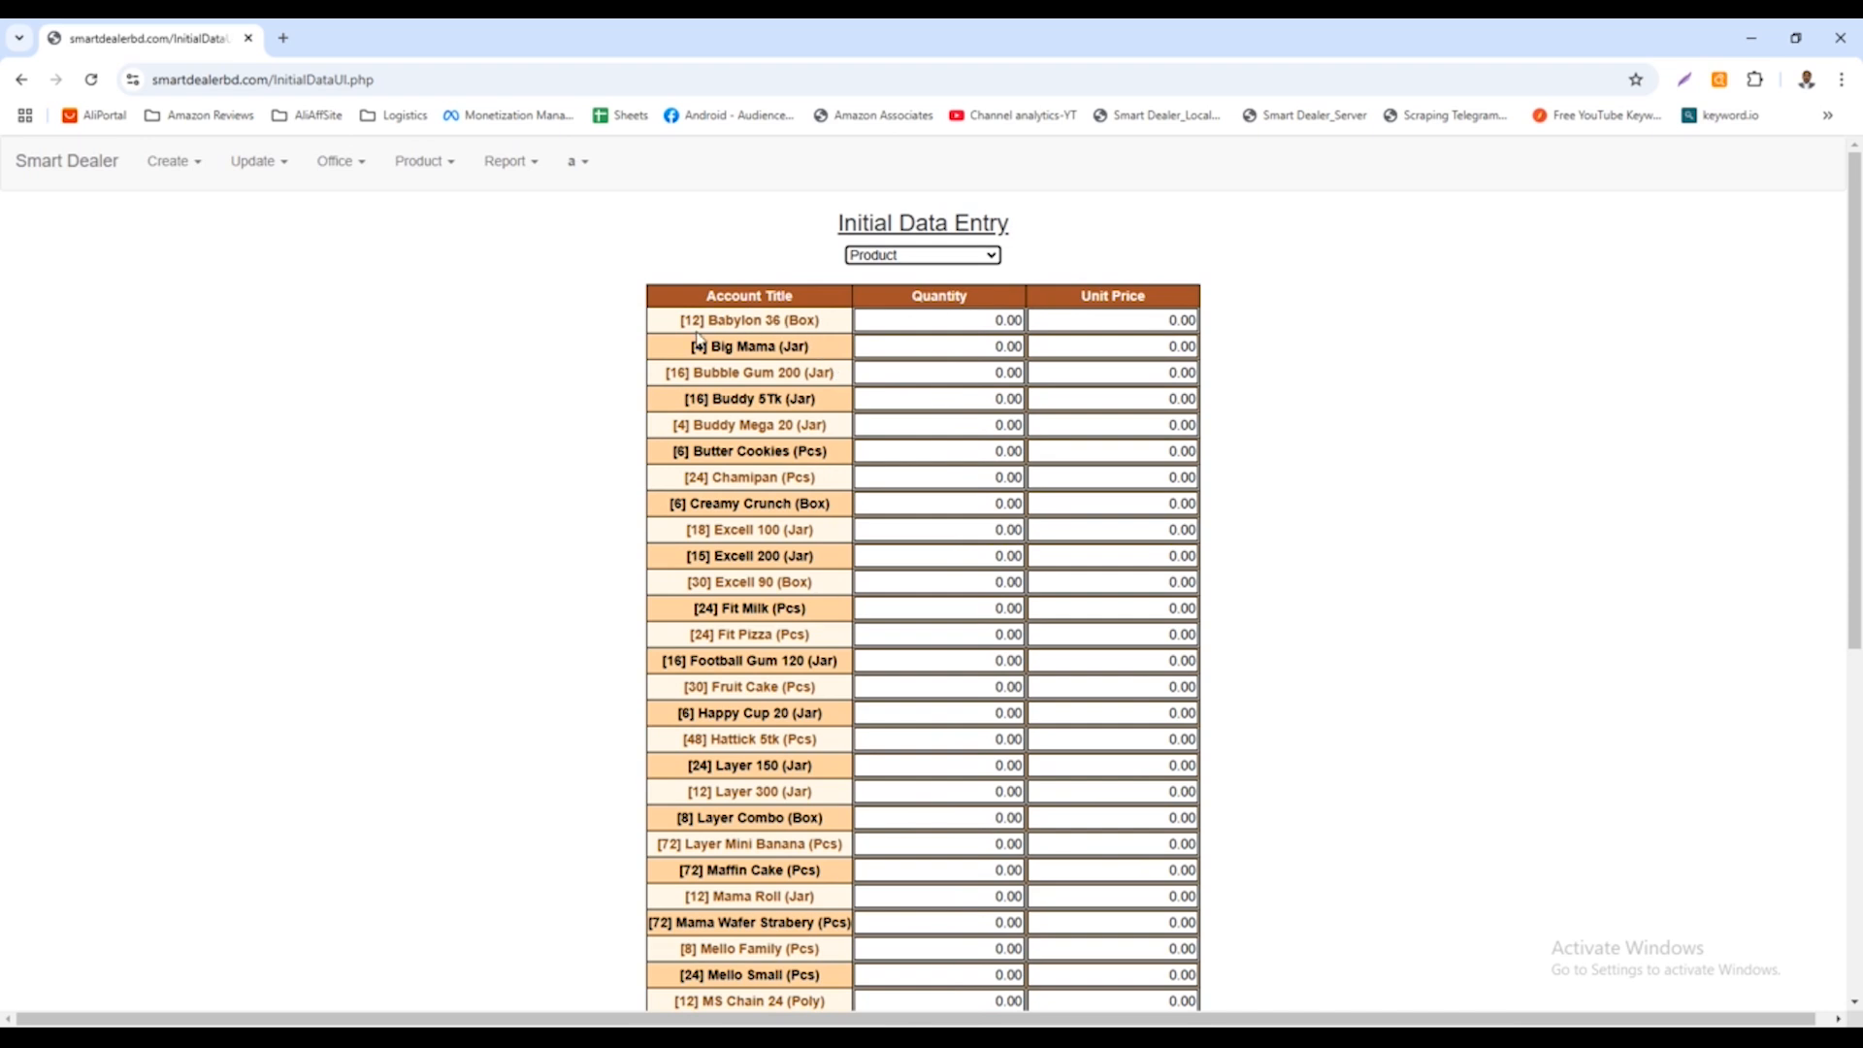
pyautogui.moveTo(682, 319); pyautogui.dragTo(826, 321)
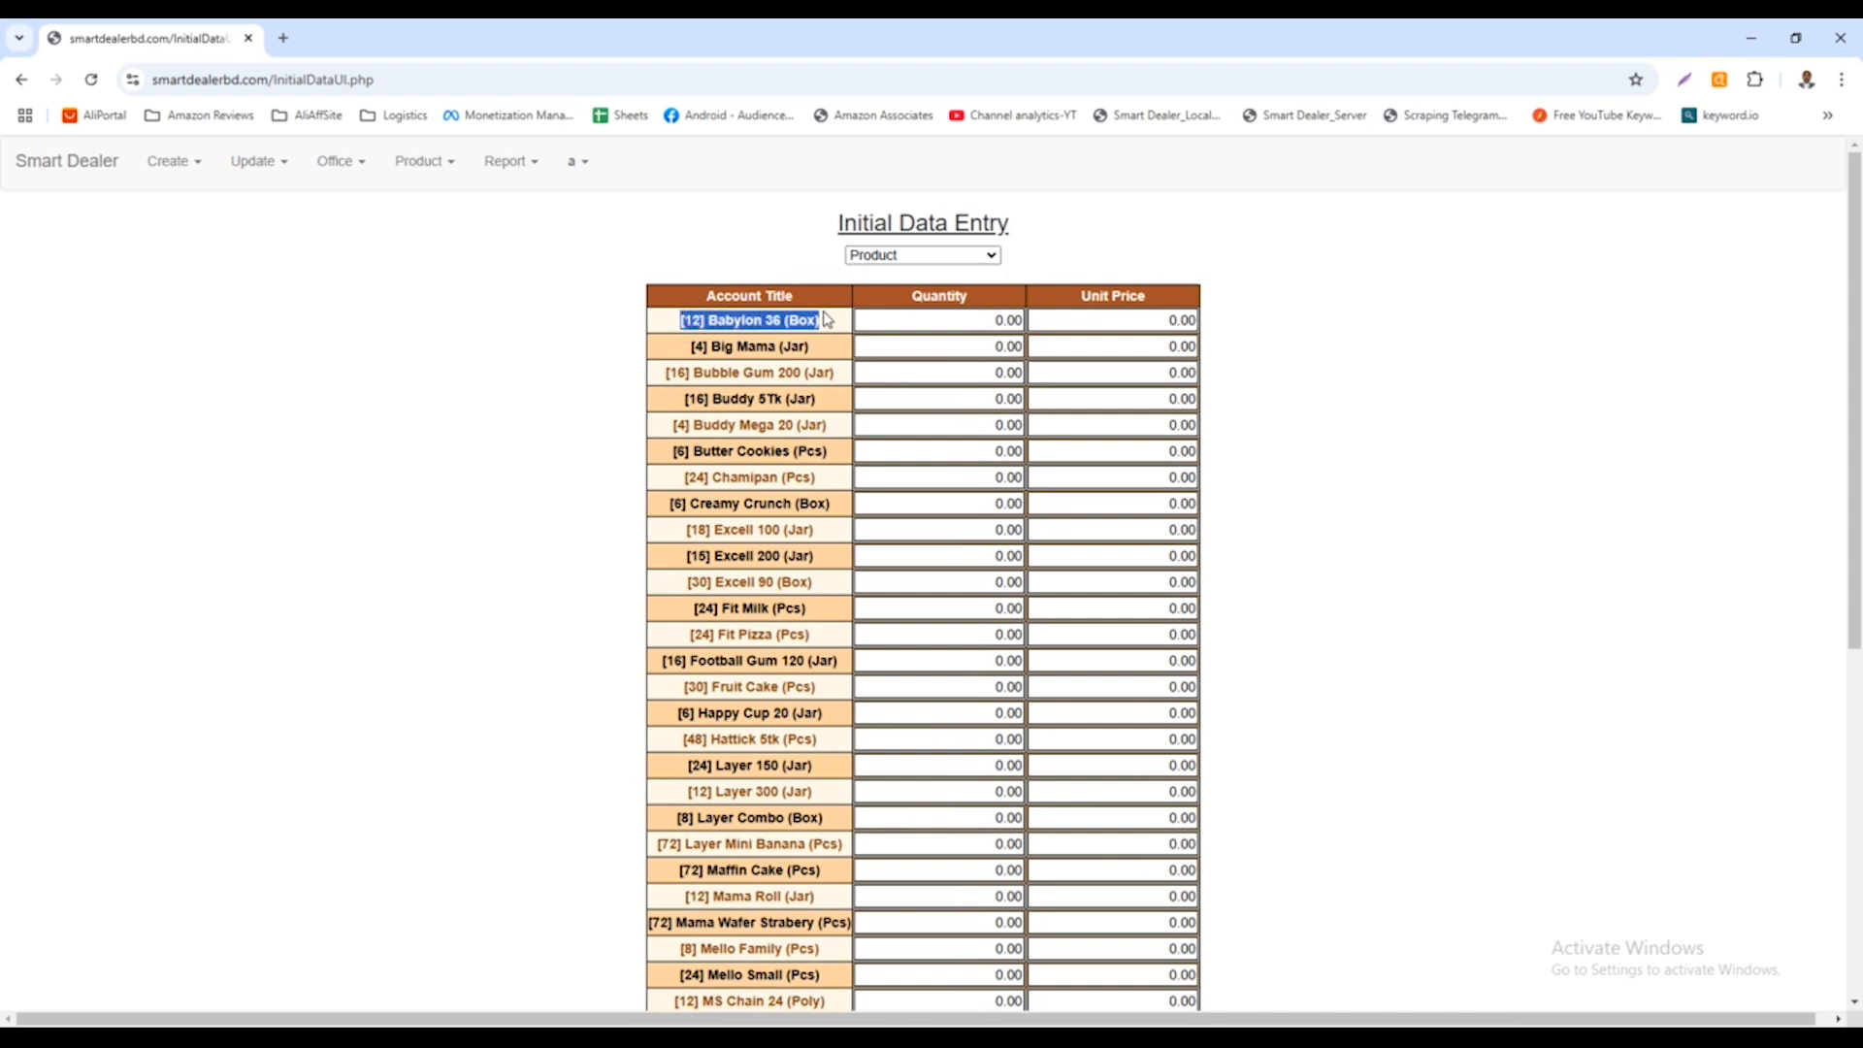
# Set the opening quantity of Big Mama (Jar) to 0
pyautogui.click(980, 347)
pyautogui.click(1034, 344)
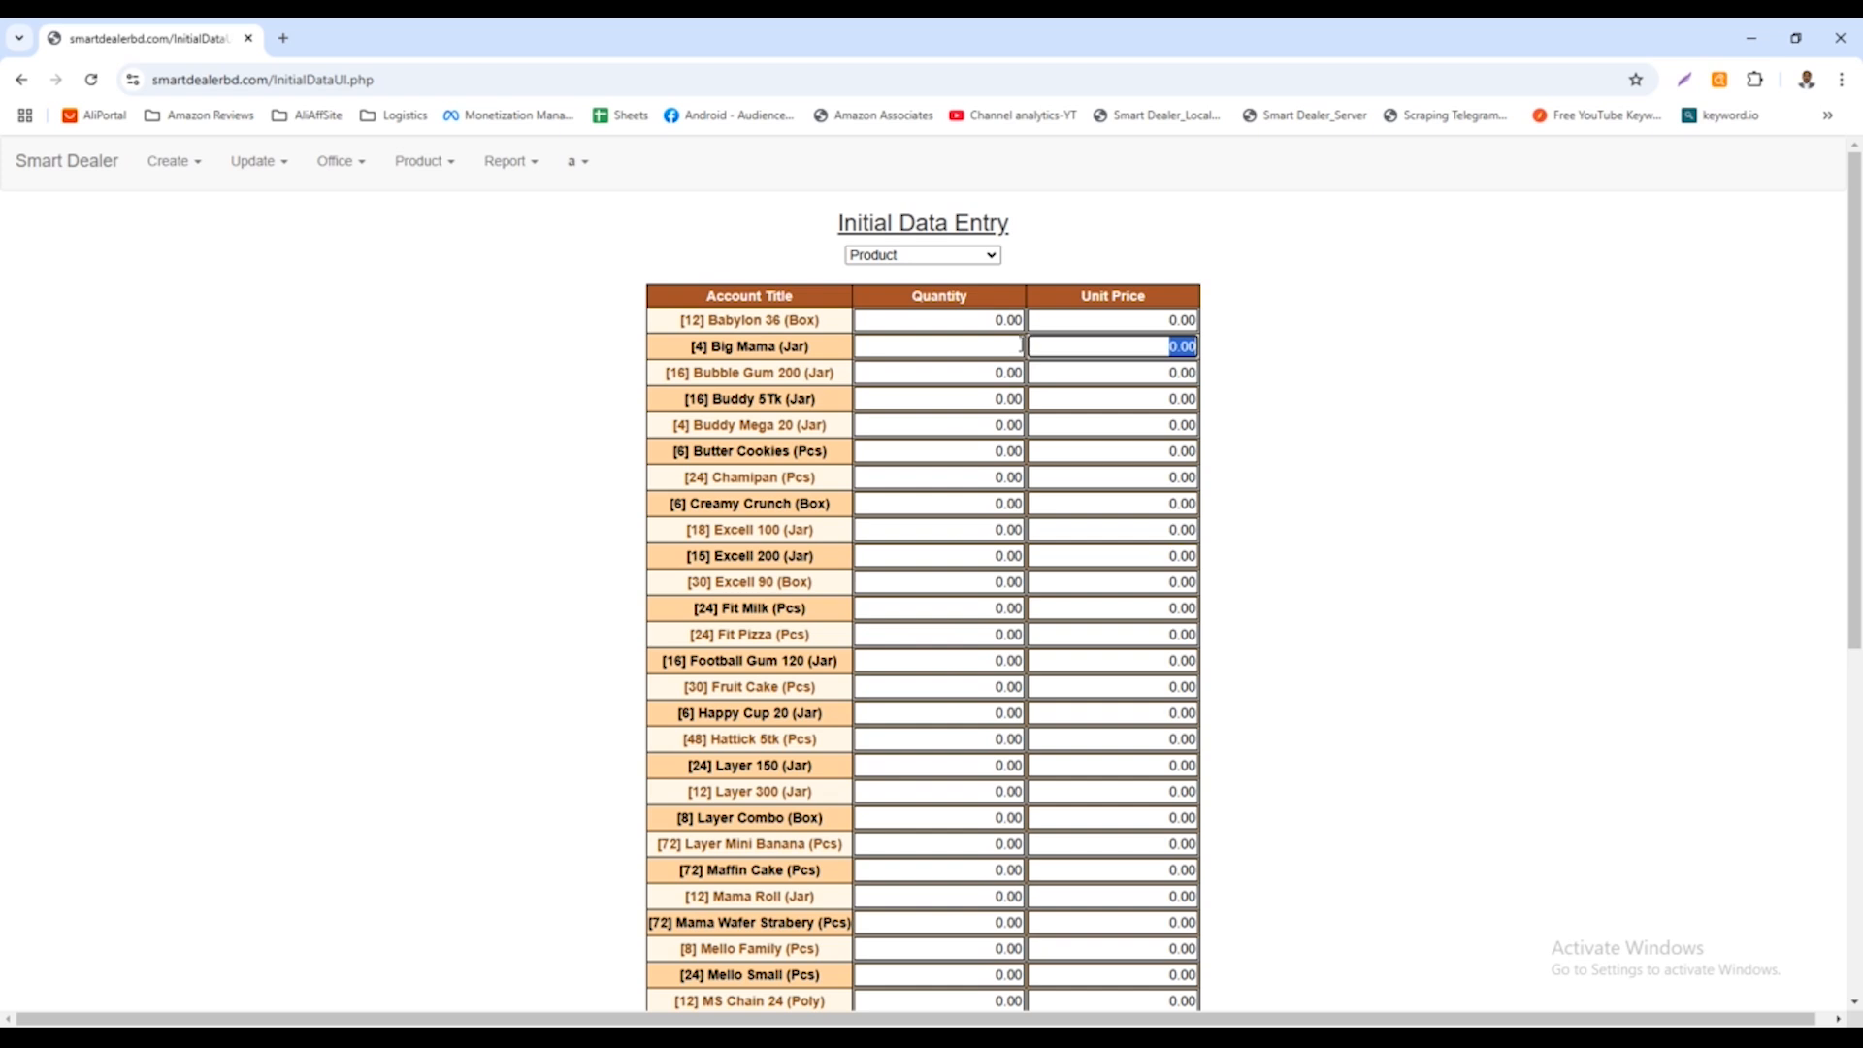
pyautogui.click(1017, 344)
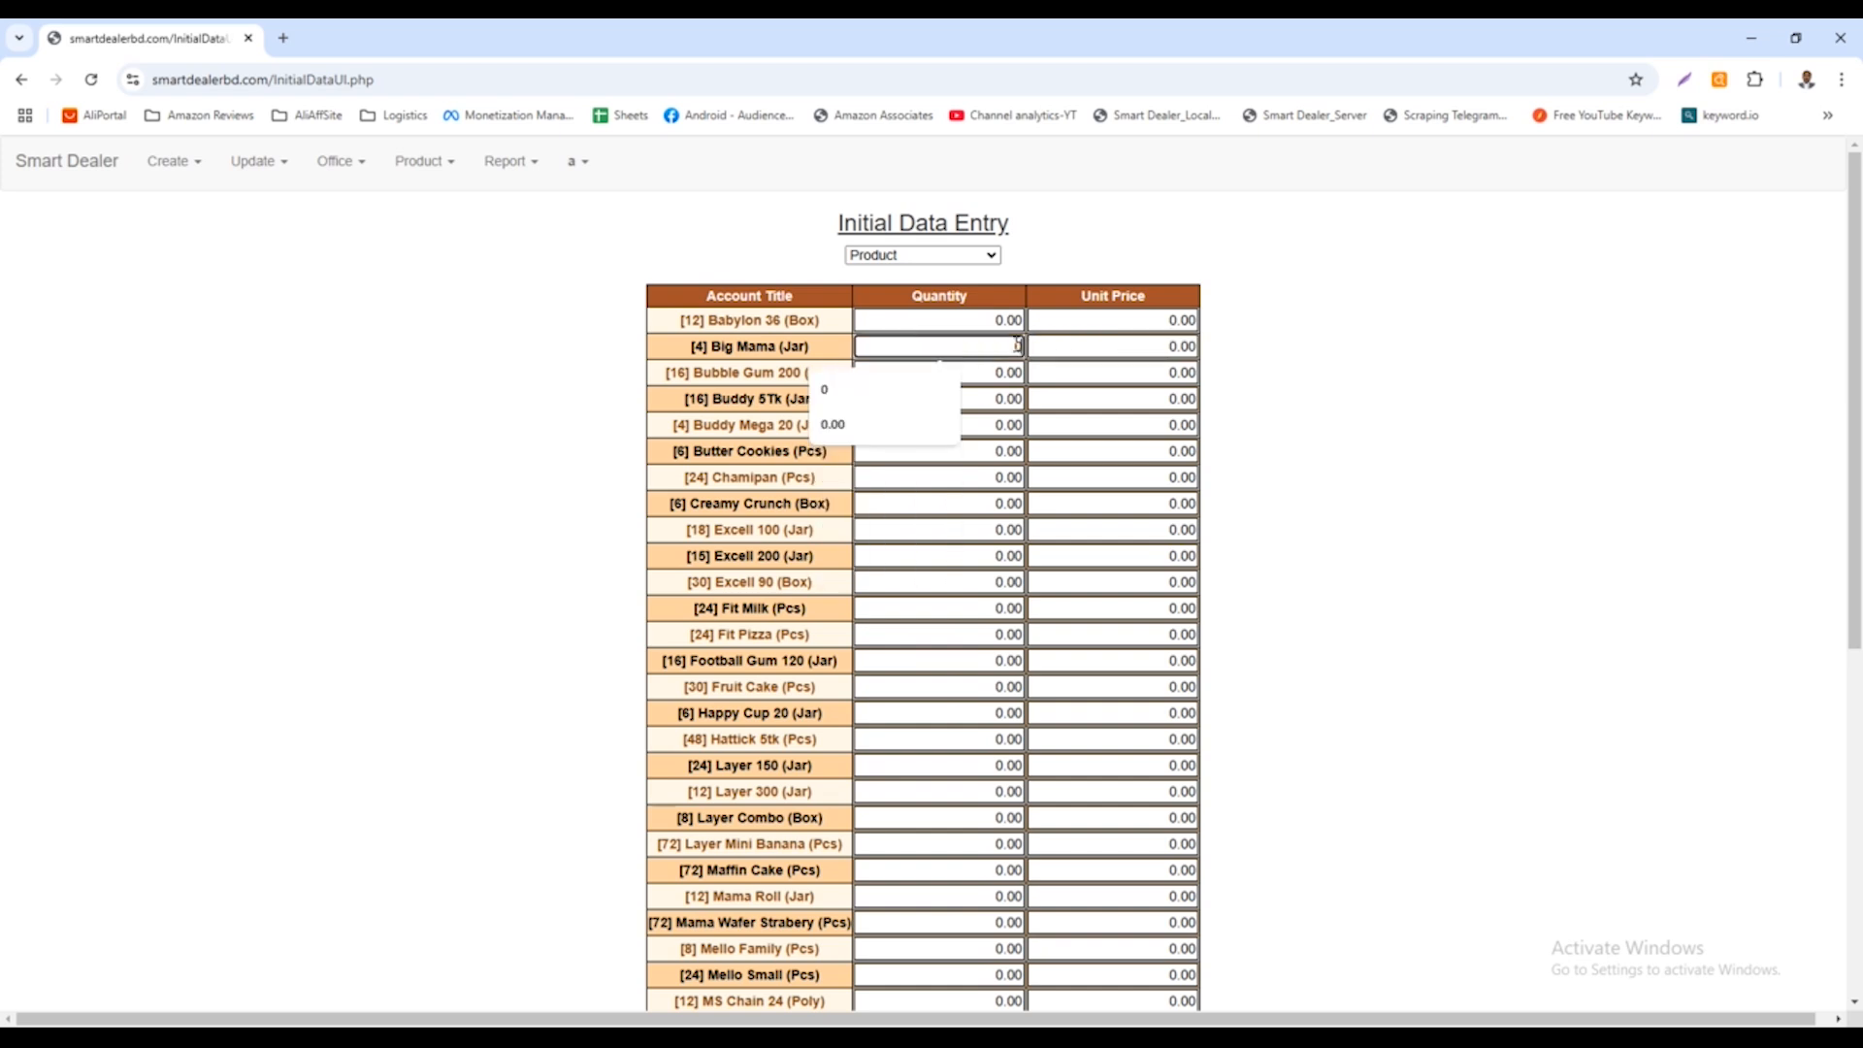
pyautogui.press('Tab')
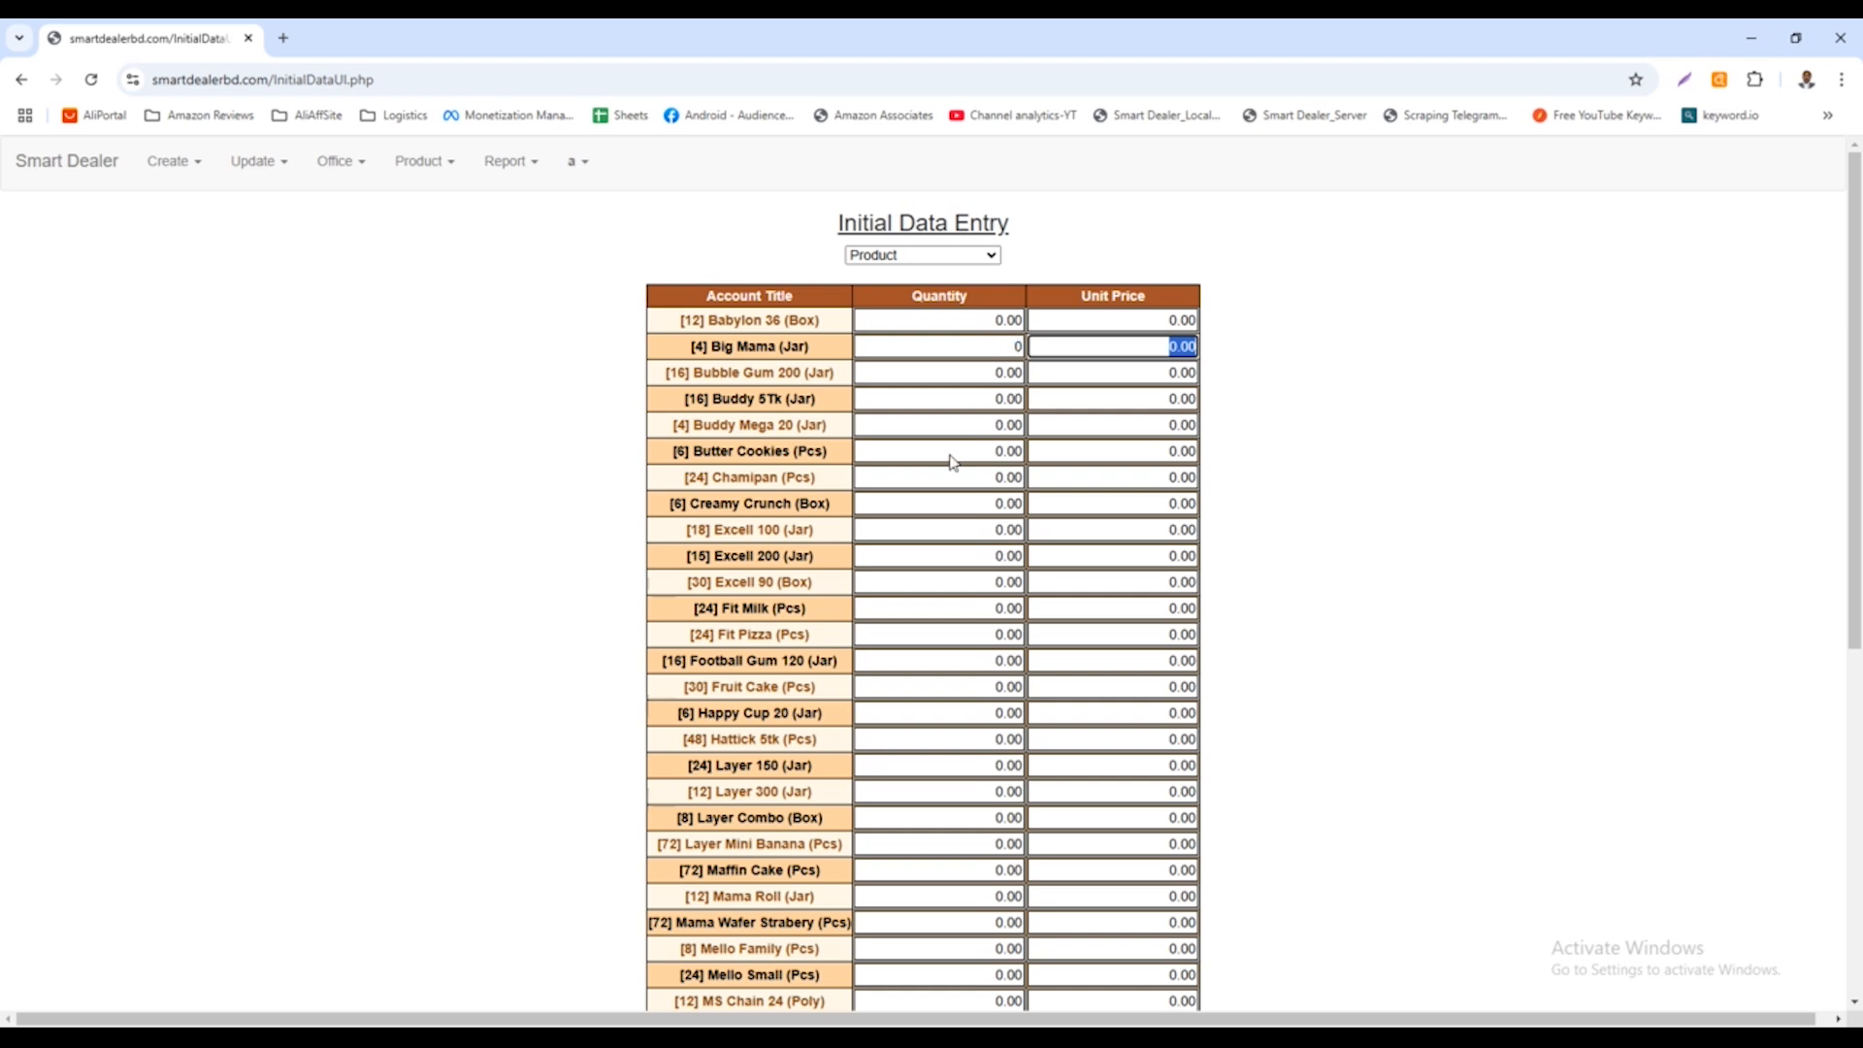
# Examine how the first product's account title, Babylon 36 (Box), is made up of its bracketed number, name and unit
pyautogui.scroll(-6, 787, 601)
pyautogui.scroll(6, 786, 595)
pyautogui.click(993, 324)
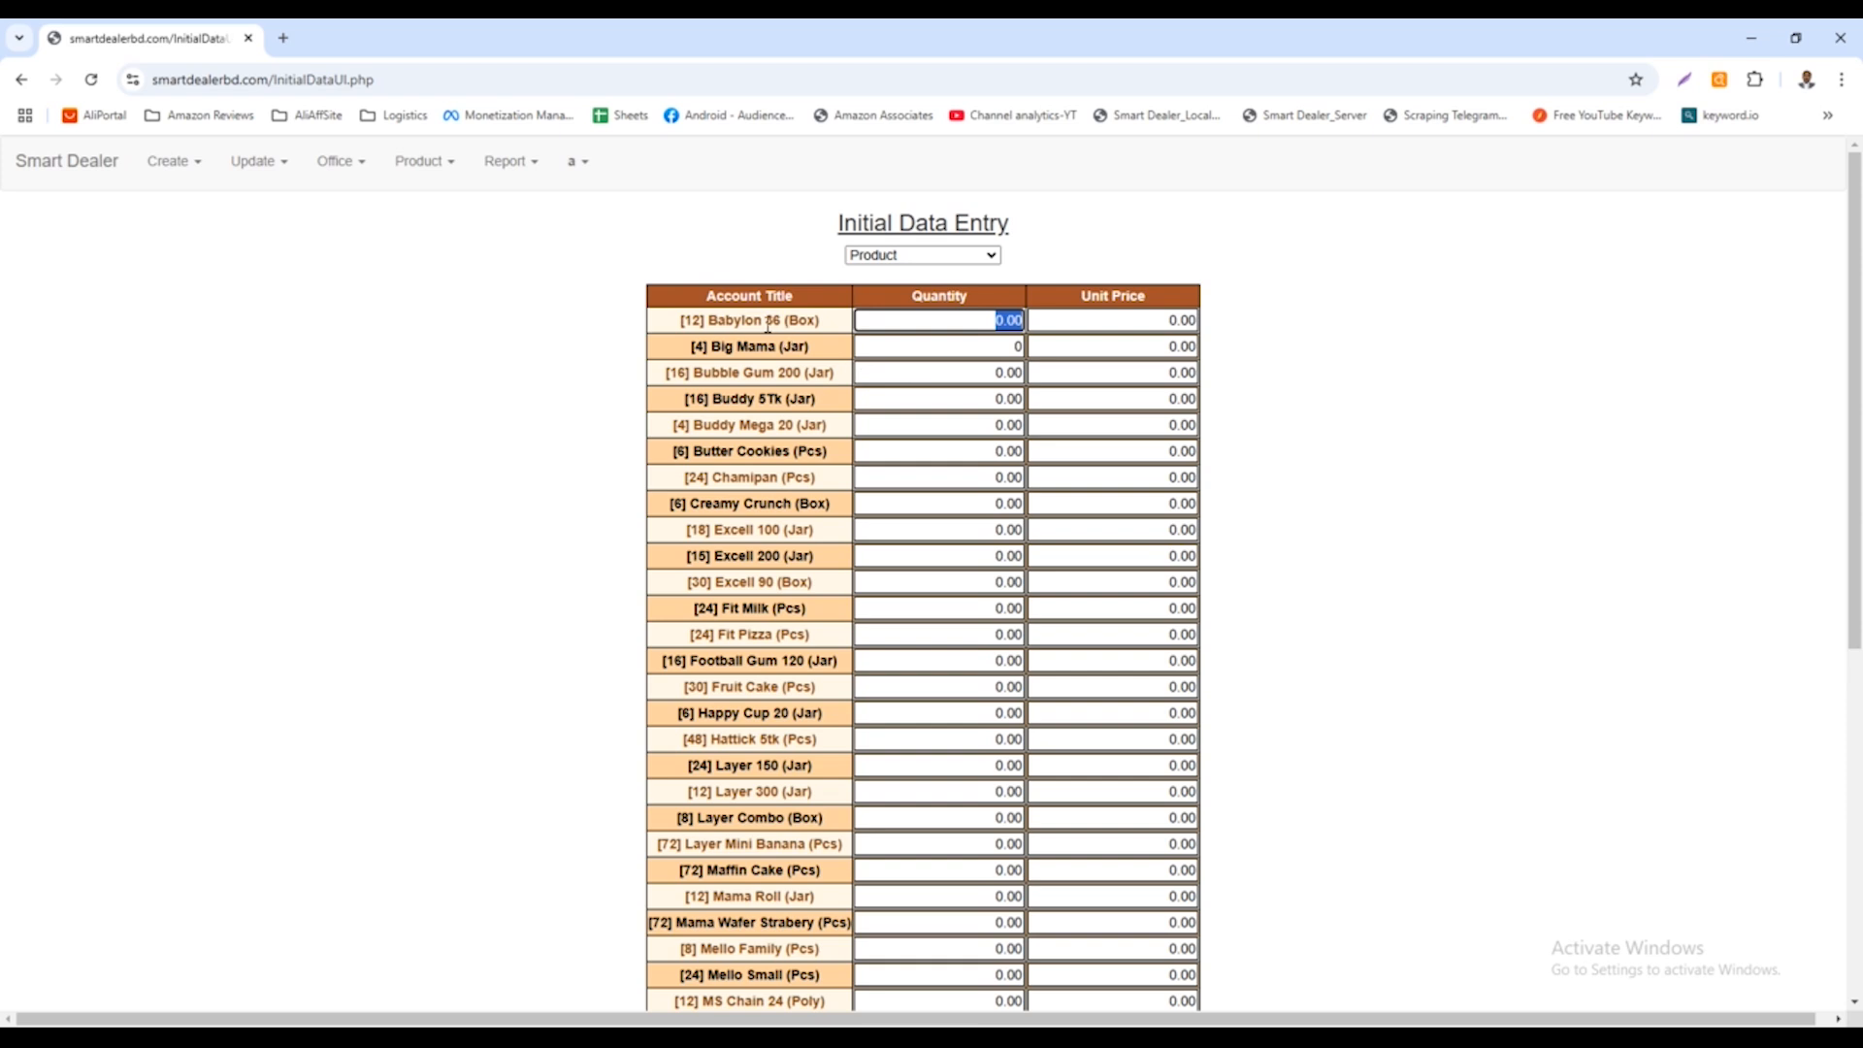
pyautogui.click(801, 323)
pyautogui.doubleClick(801, 321)
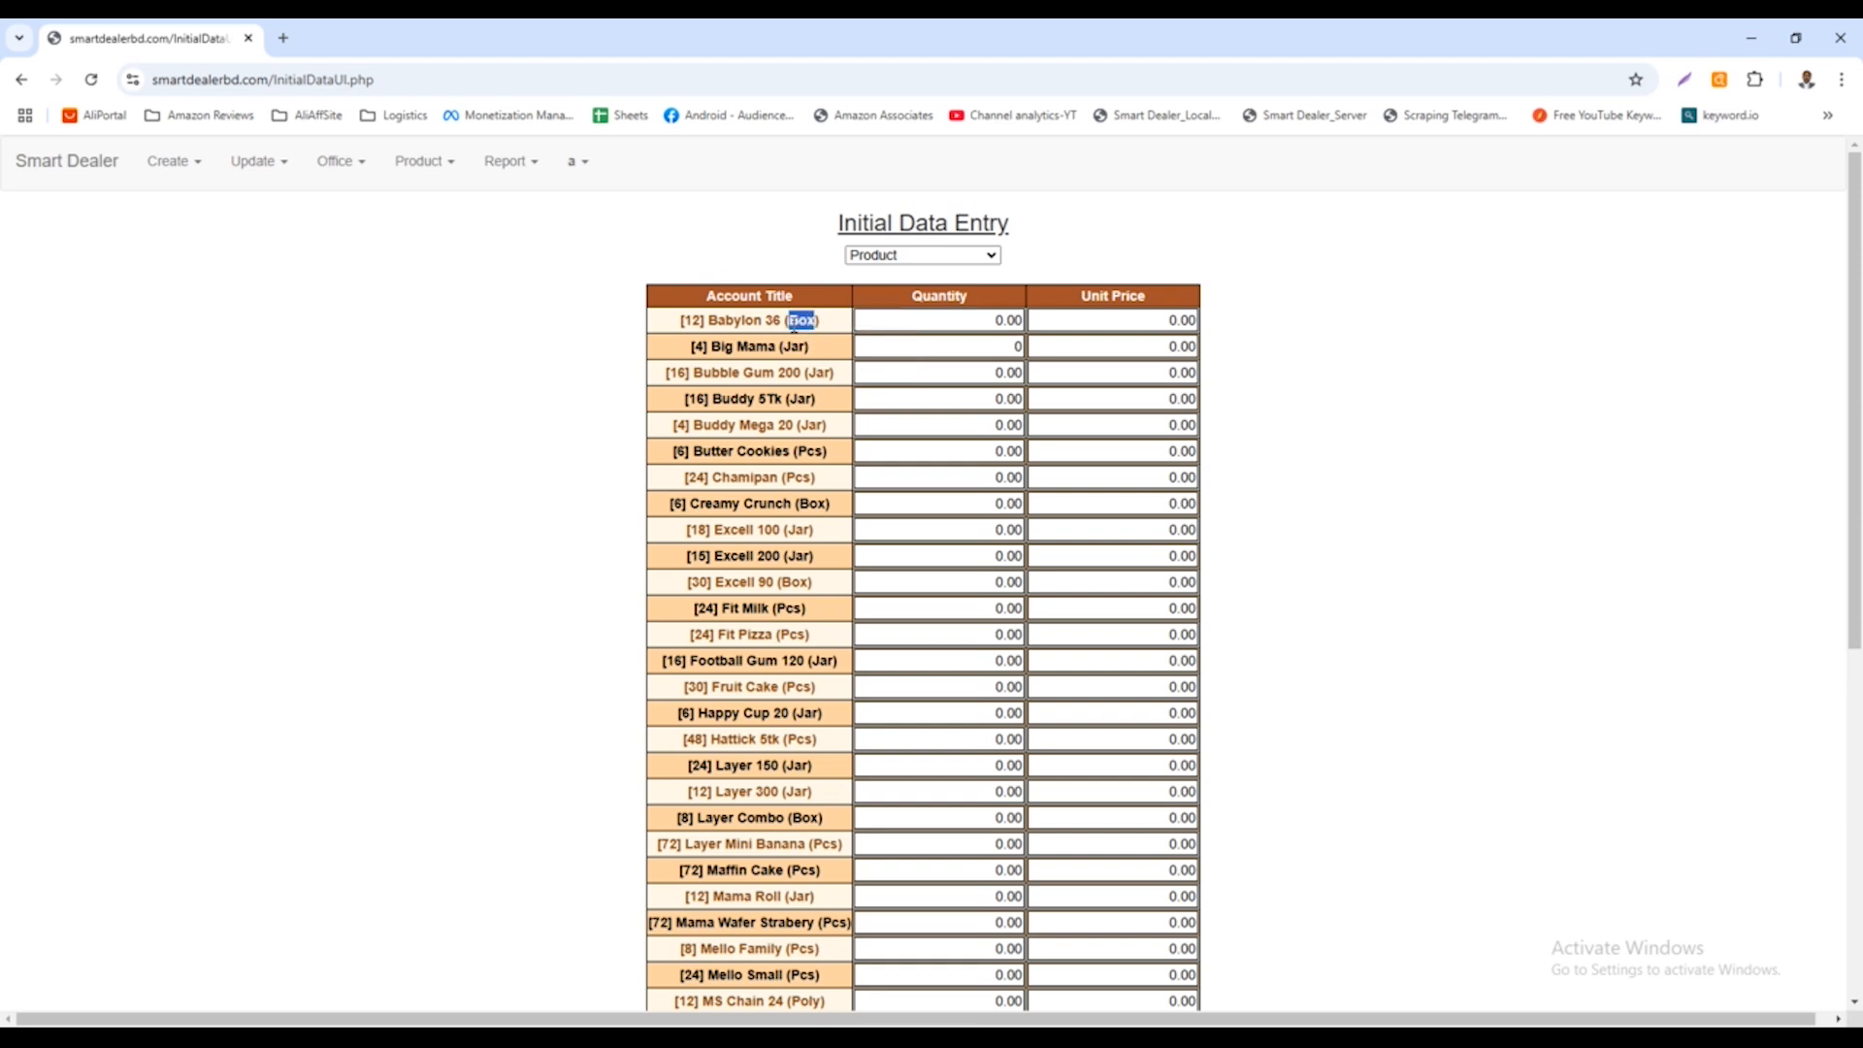
pyautogui.click(829, 328)
pyautogui.moveTo(825, 324)
pyautogui.mouseDown()
pyautogui.moveTo(678, 321)
pyautogui.moveTo(832, 326)
pyautogui.mouseUp()
pyautogui.click(680, 321)
pyautogui.click(831, 323)
pyautogui.moveTo(786, 321); pyautogui.dragTo(675, 325)
pyautogui.click(823, 325)
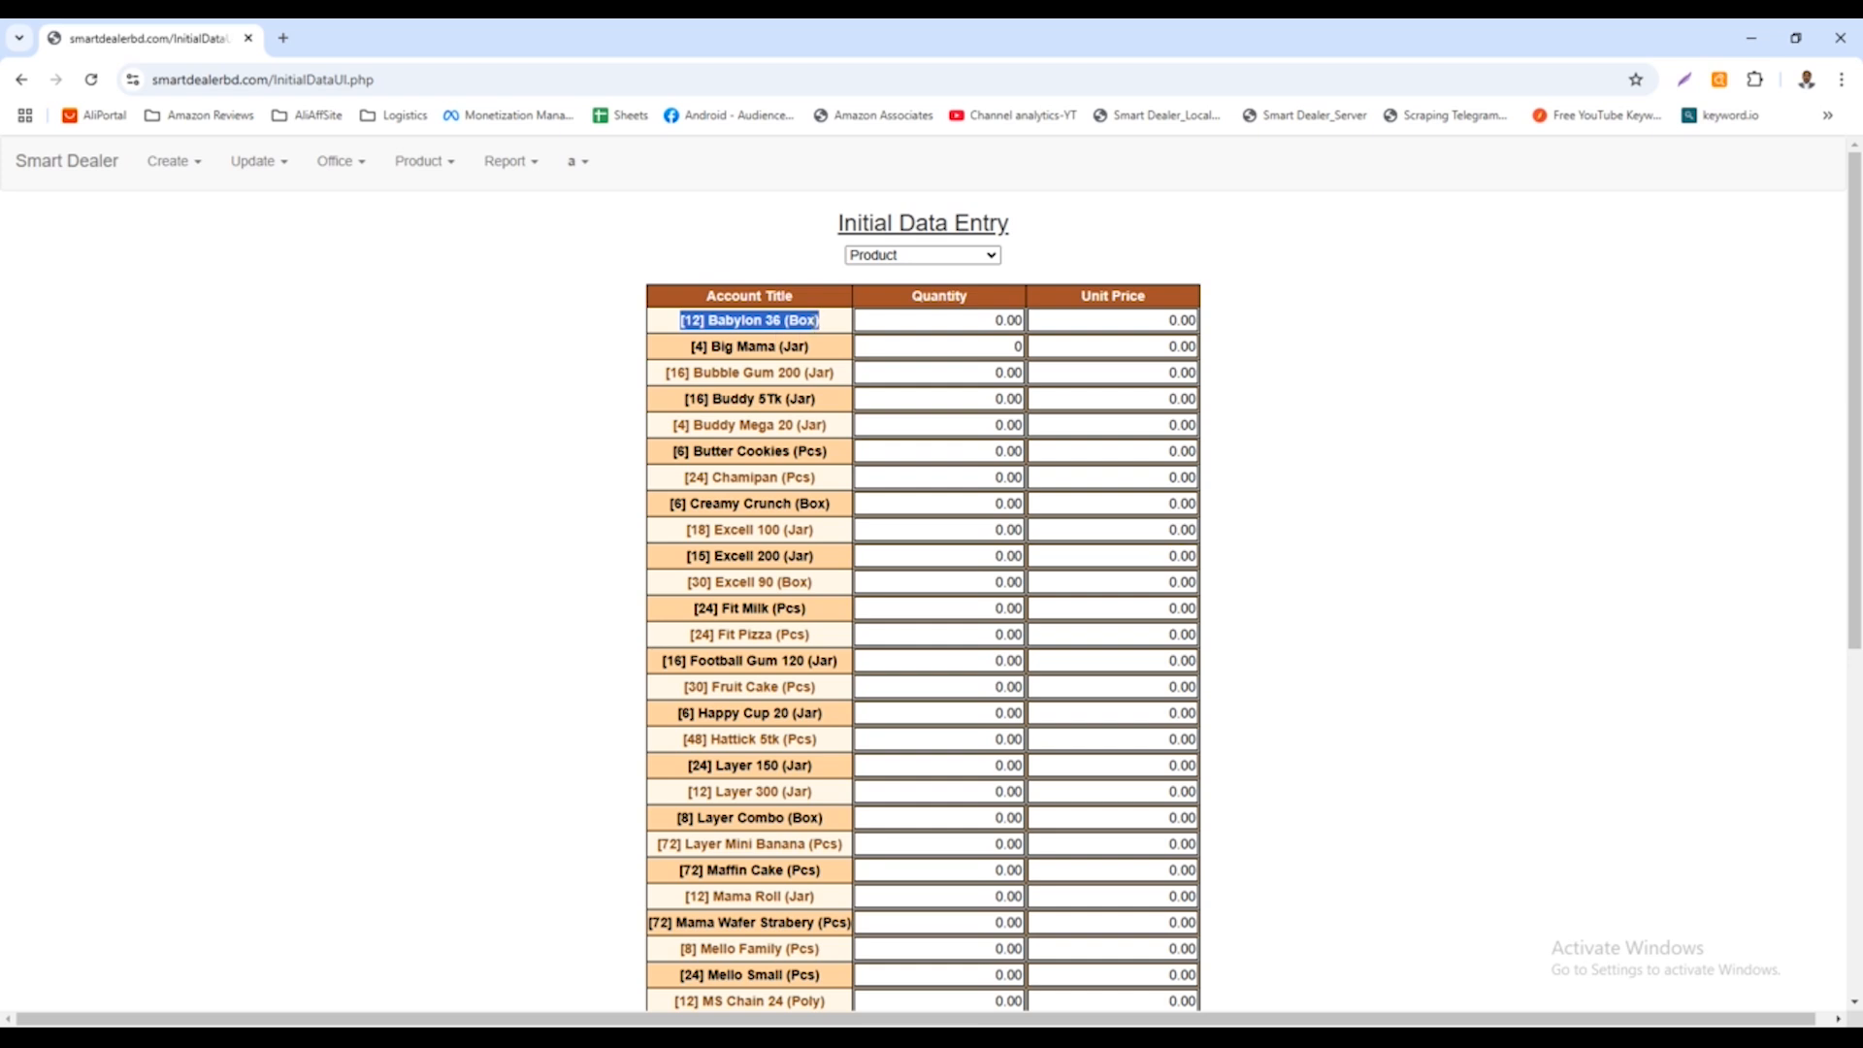
pyautogui.click(776, 322)
pyautogui.doubleClick(801, 322)
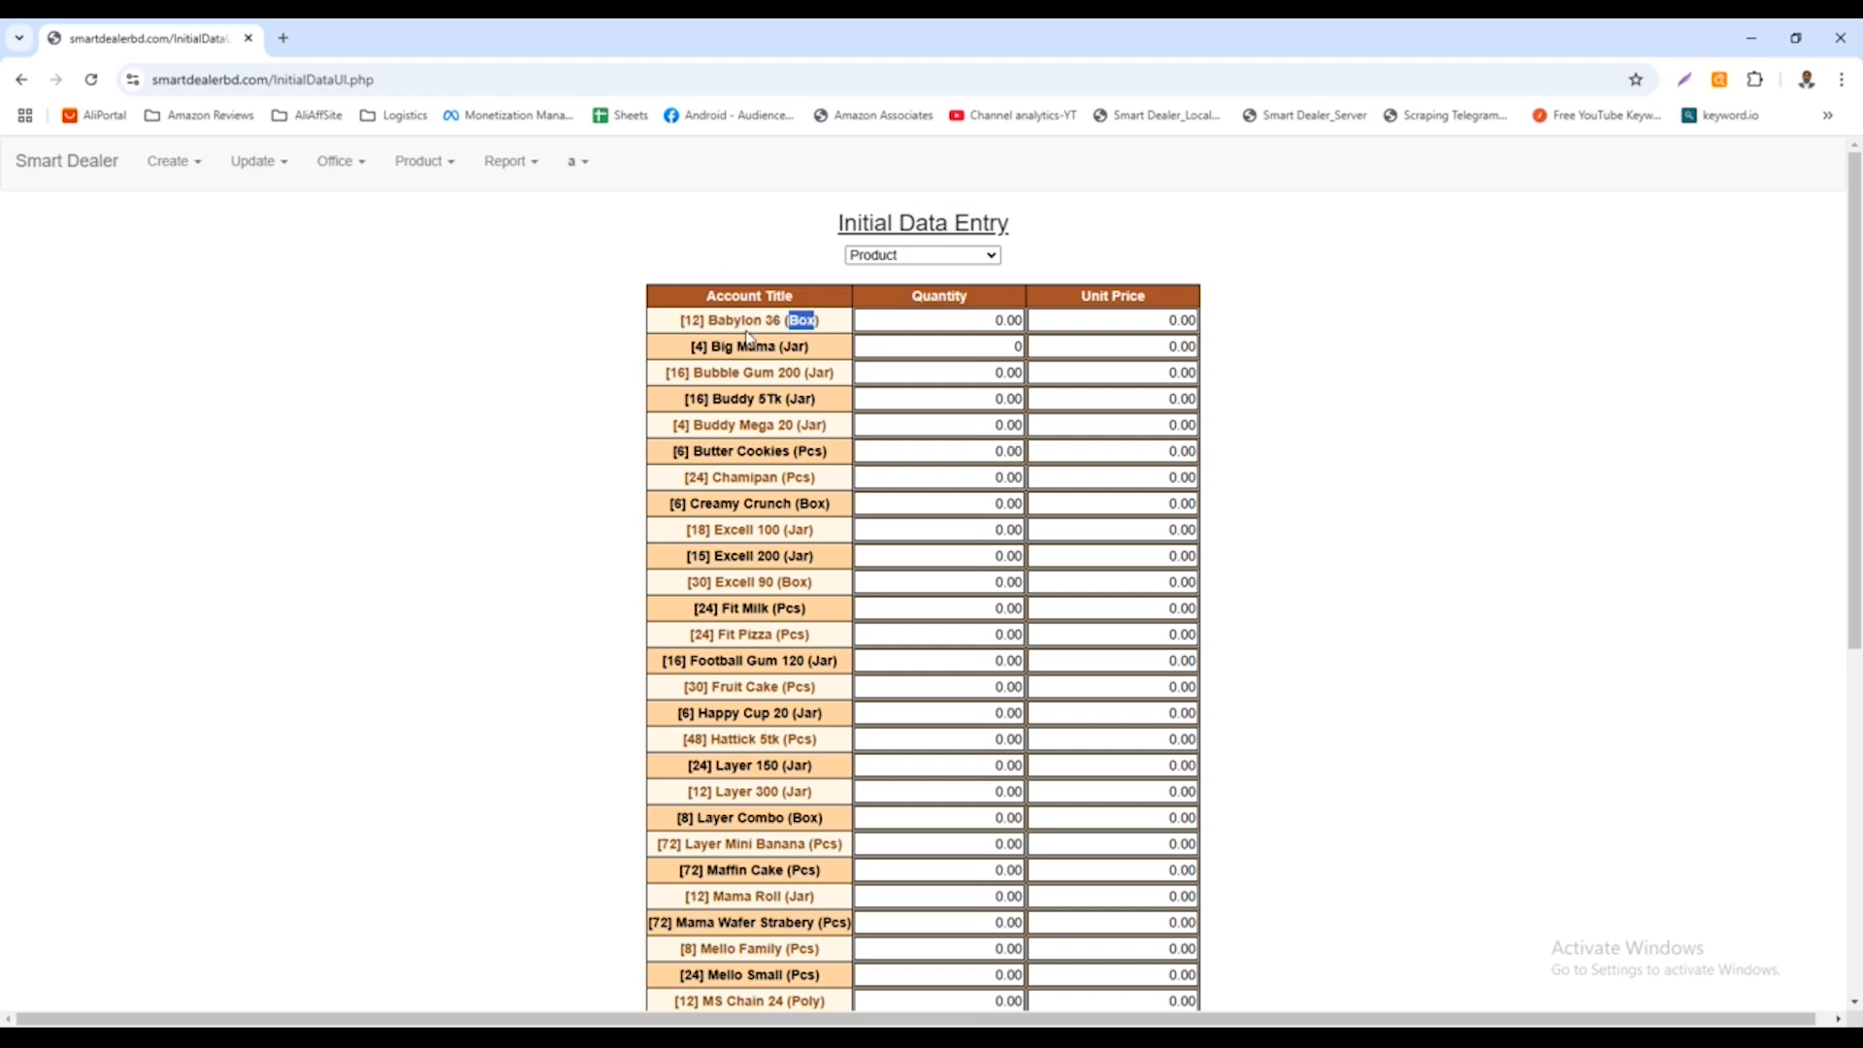
pyautogui.doubleClick(690, 320)
pyautogui.click(697, 320)
pyautogui.doubleClick(691, 320)
pyautogui.click(692, 320)
pyautogui.moveTo(818, 320); pyautogui.dragTo(680, 320)
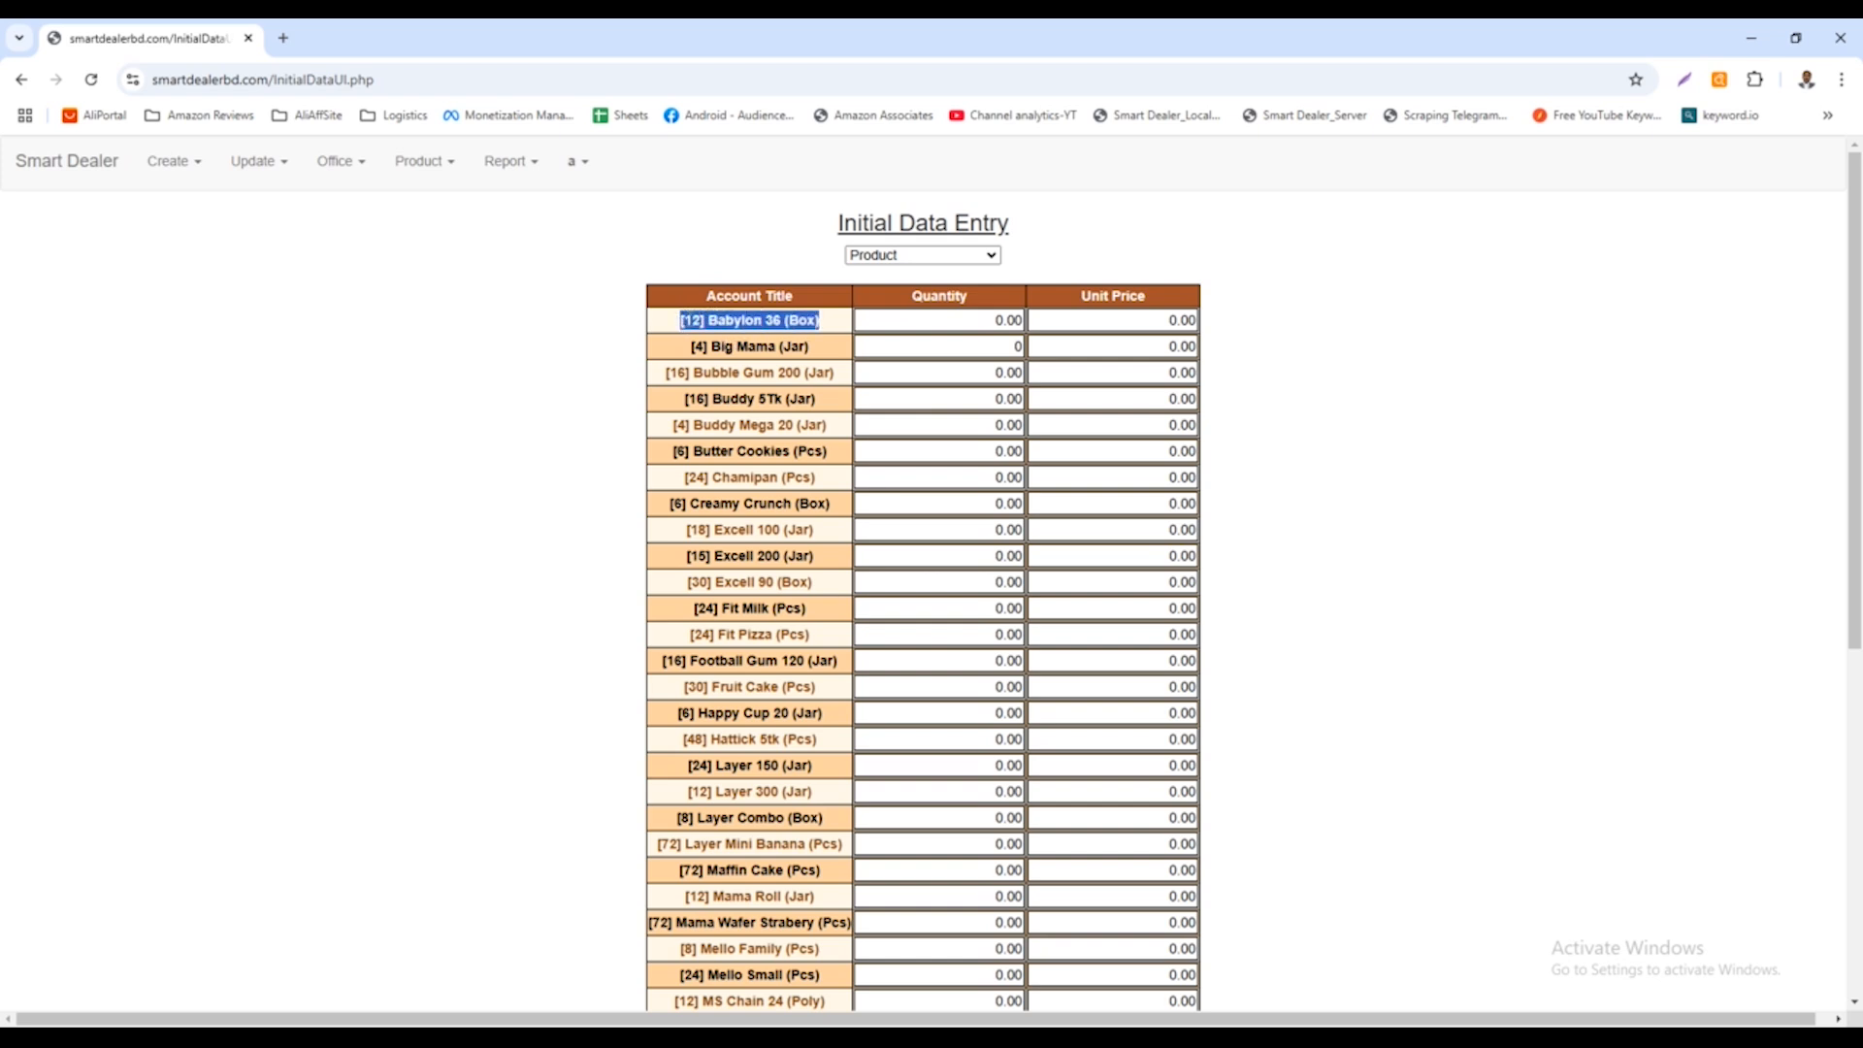
pyautogui.doubleClick(772, 320)
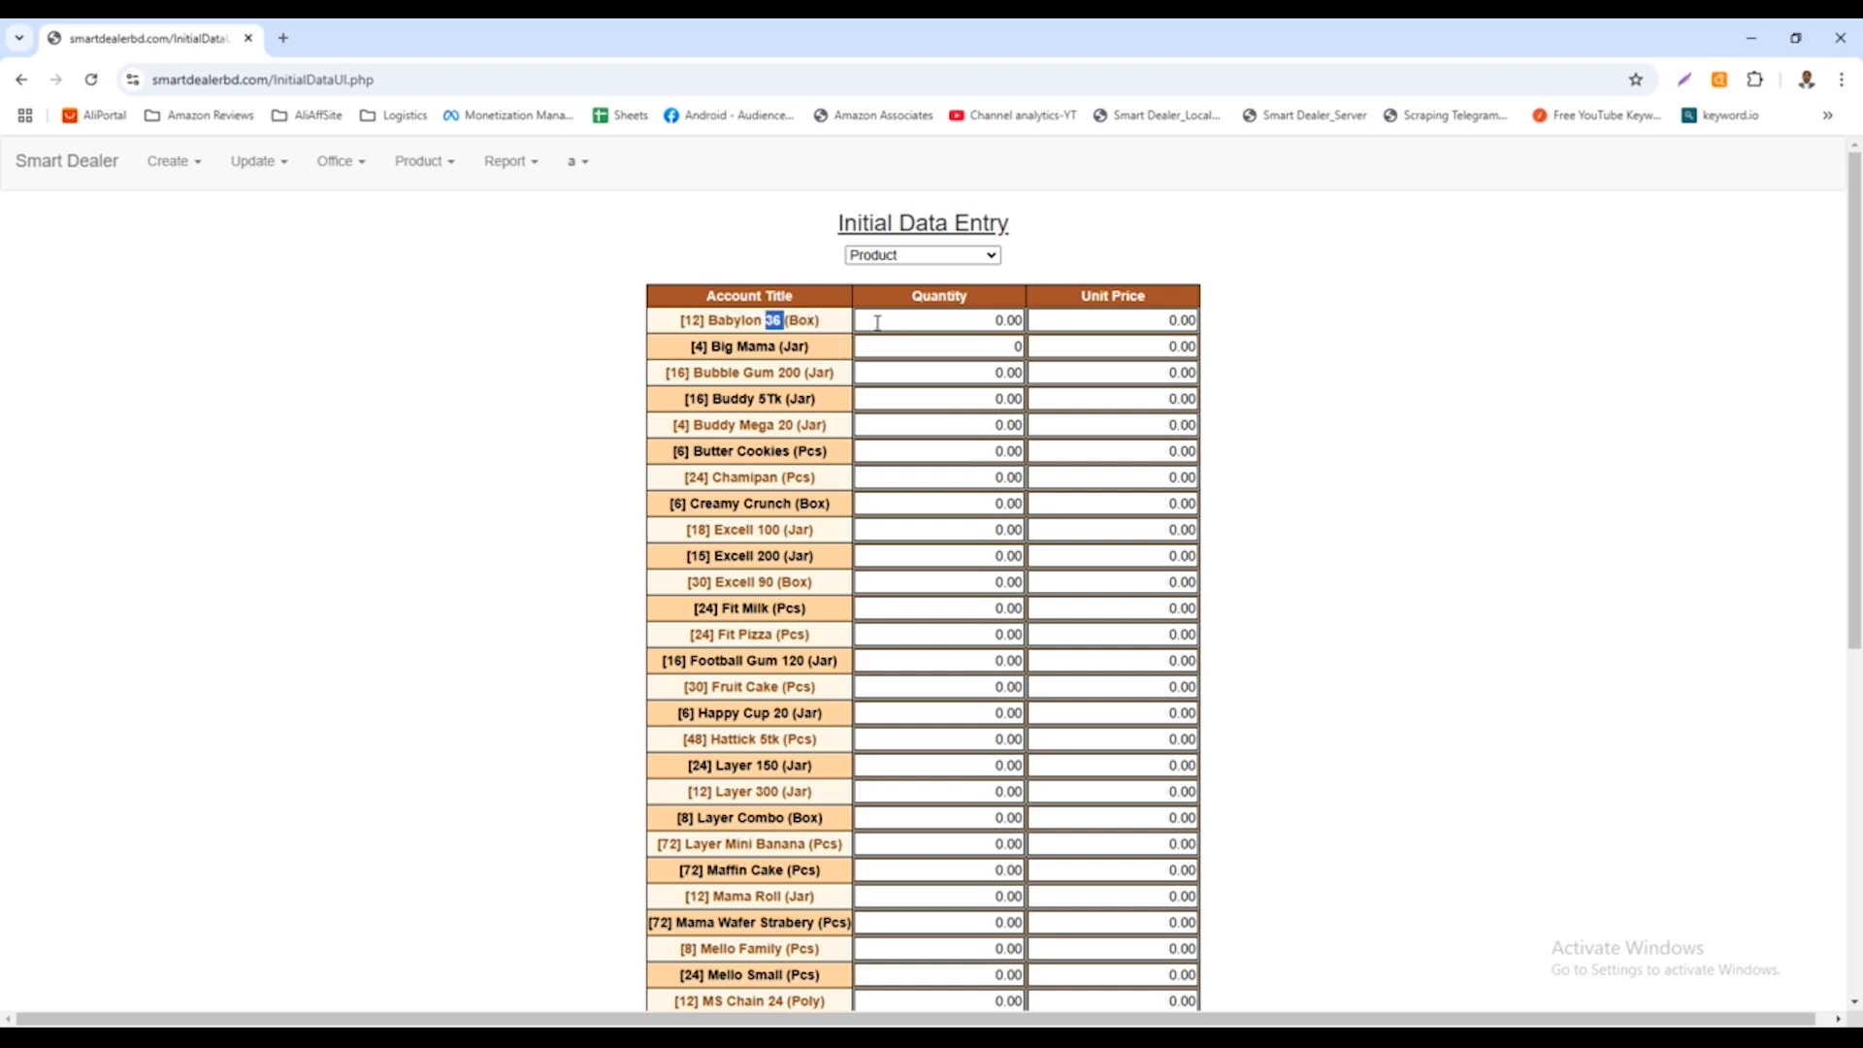
pyautogui.doubleClick(802, 320)
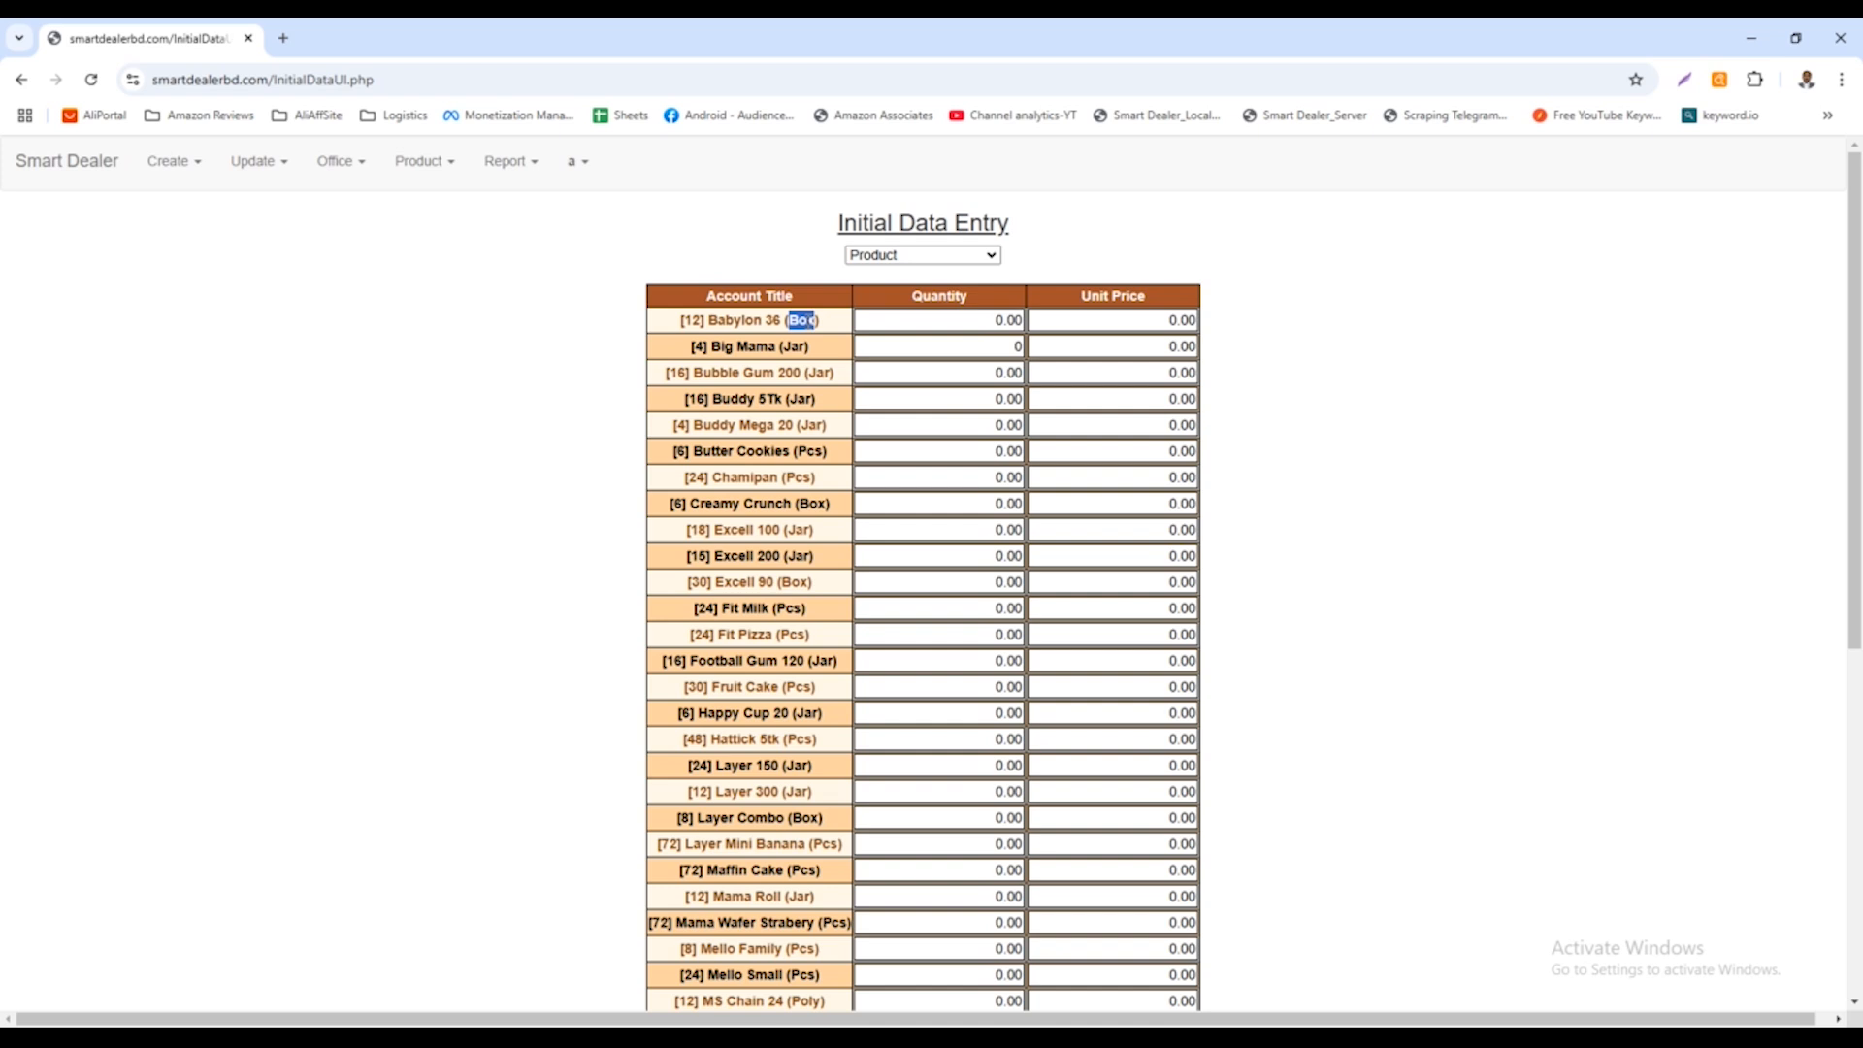
# Enter an opening quantity of 1 and a unit price of 100 for Babylon 36 (Box), and save the update
pyautogui.click(993, 325)
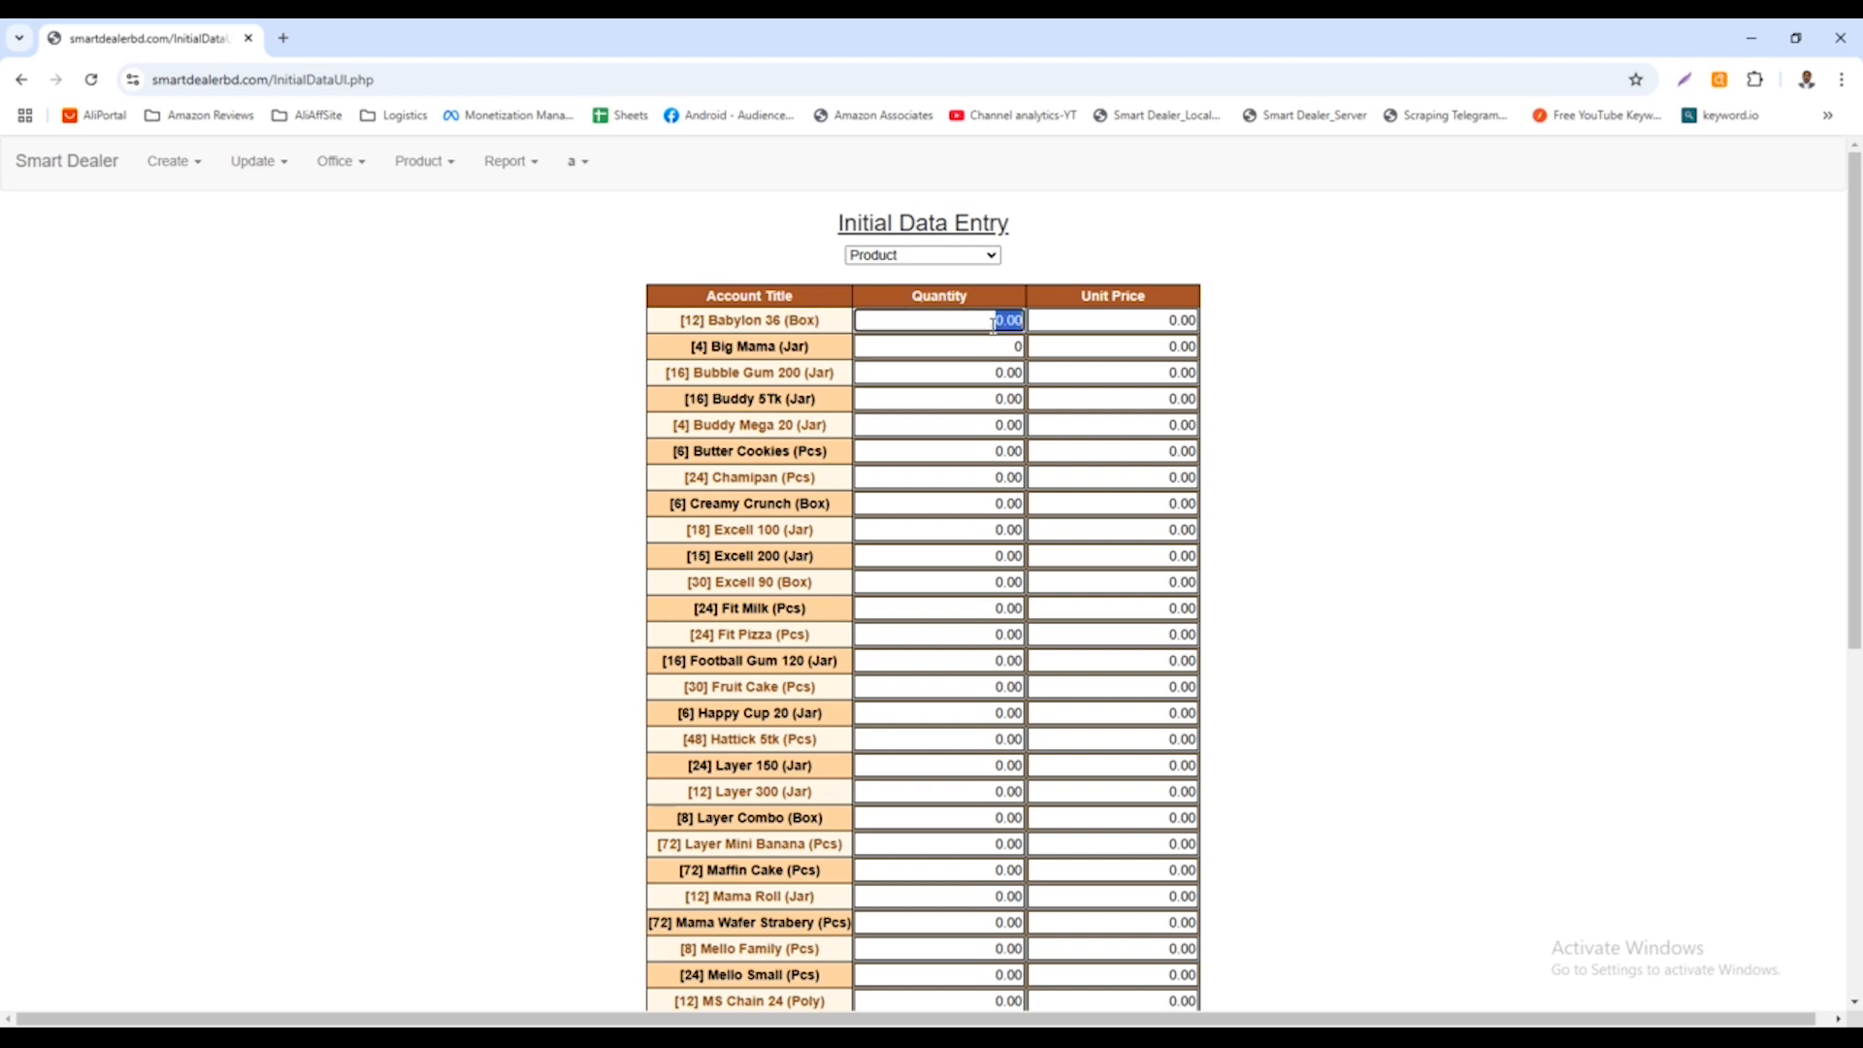
pyautogui.write('1')
pyautogui.press('Tab')
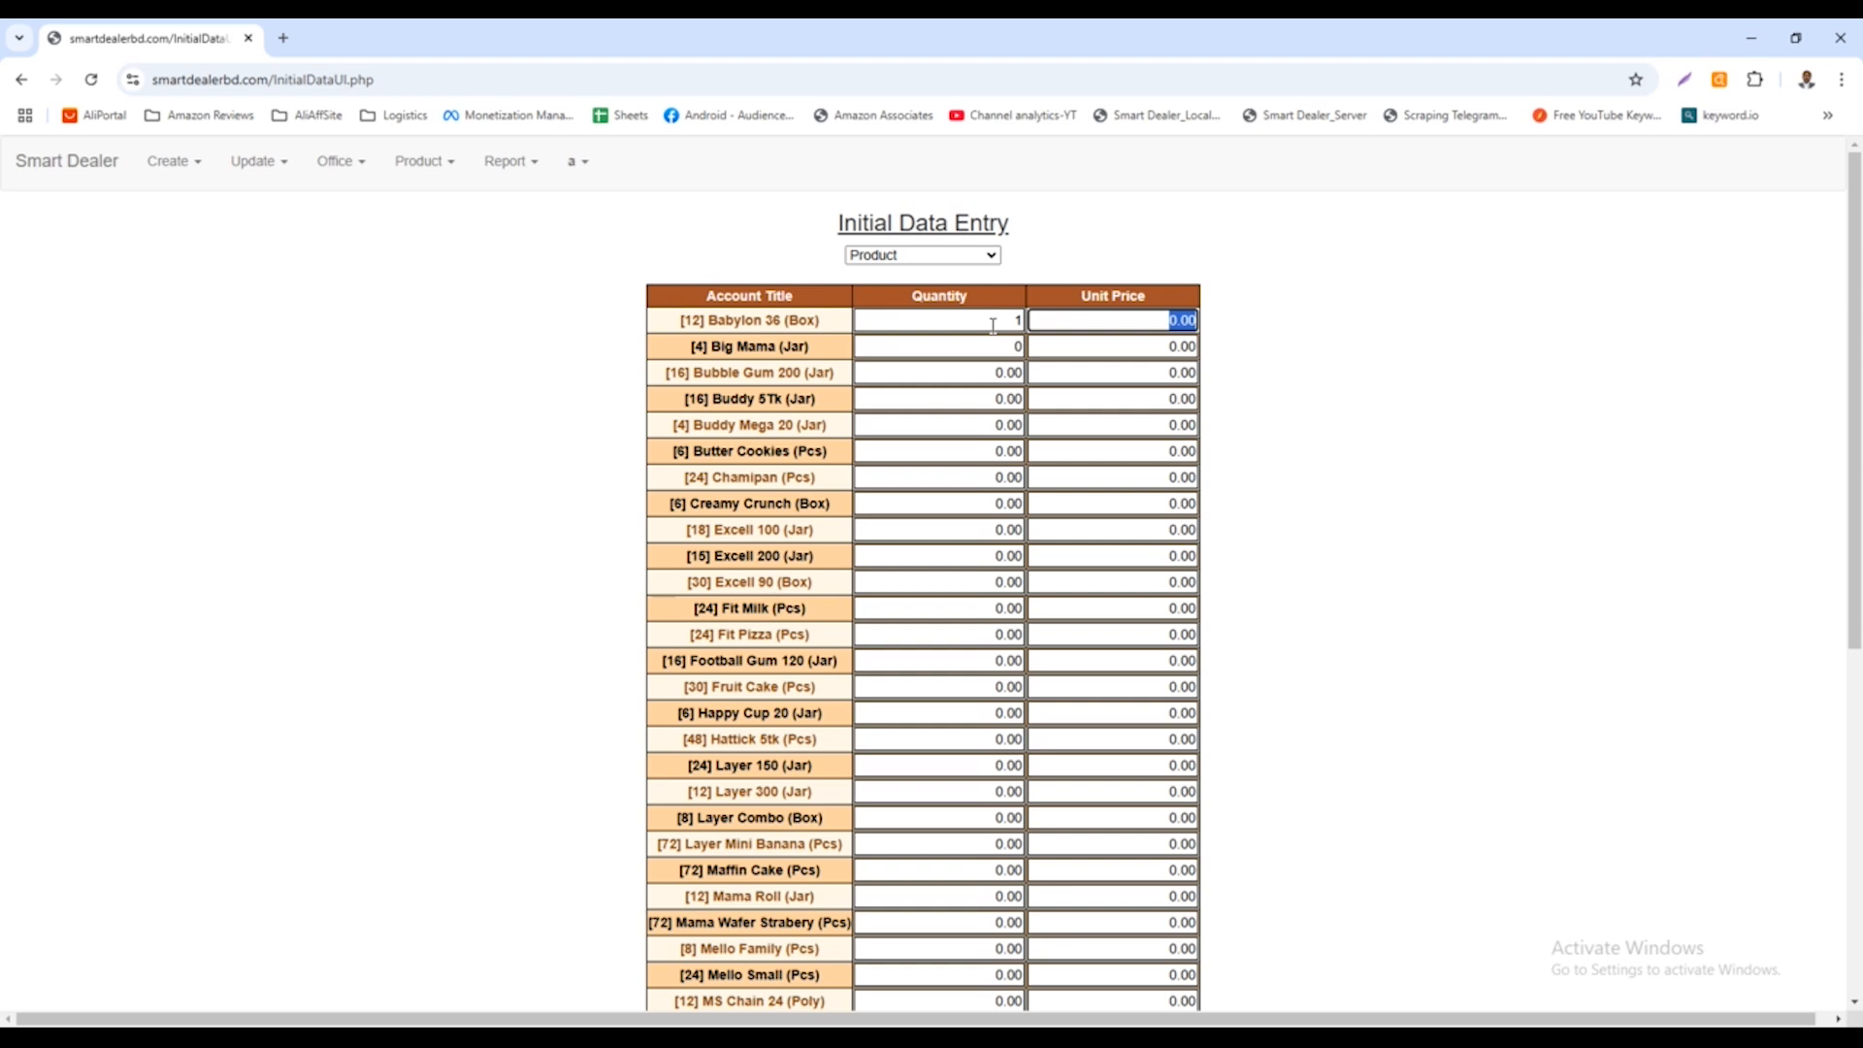
pyautogui.write('100')
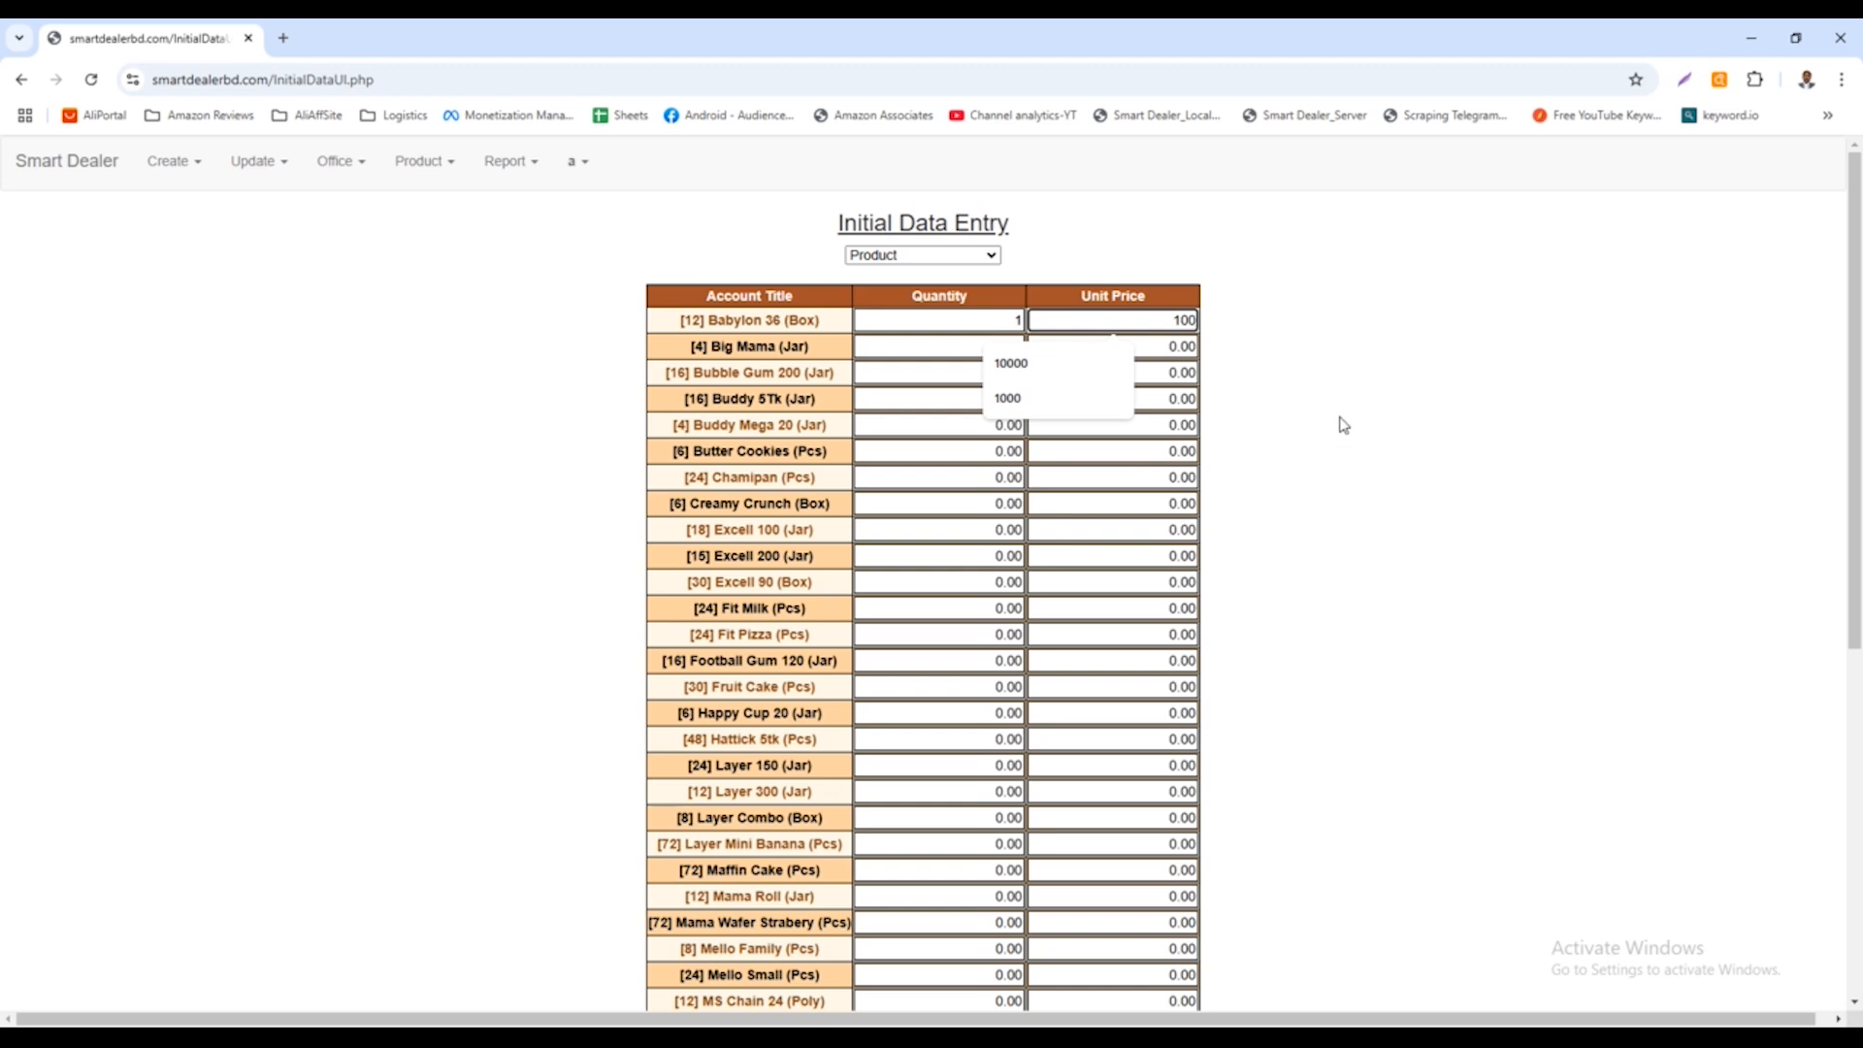
pyautogui.press('Tab')
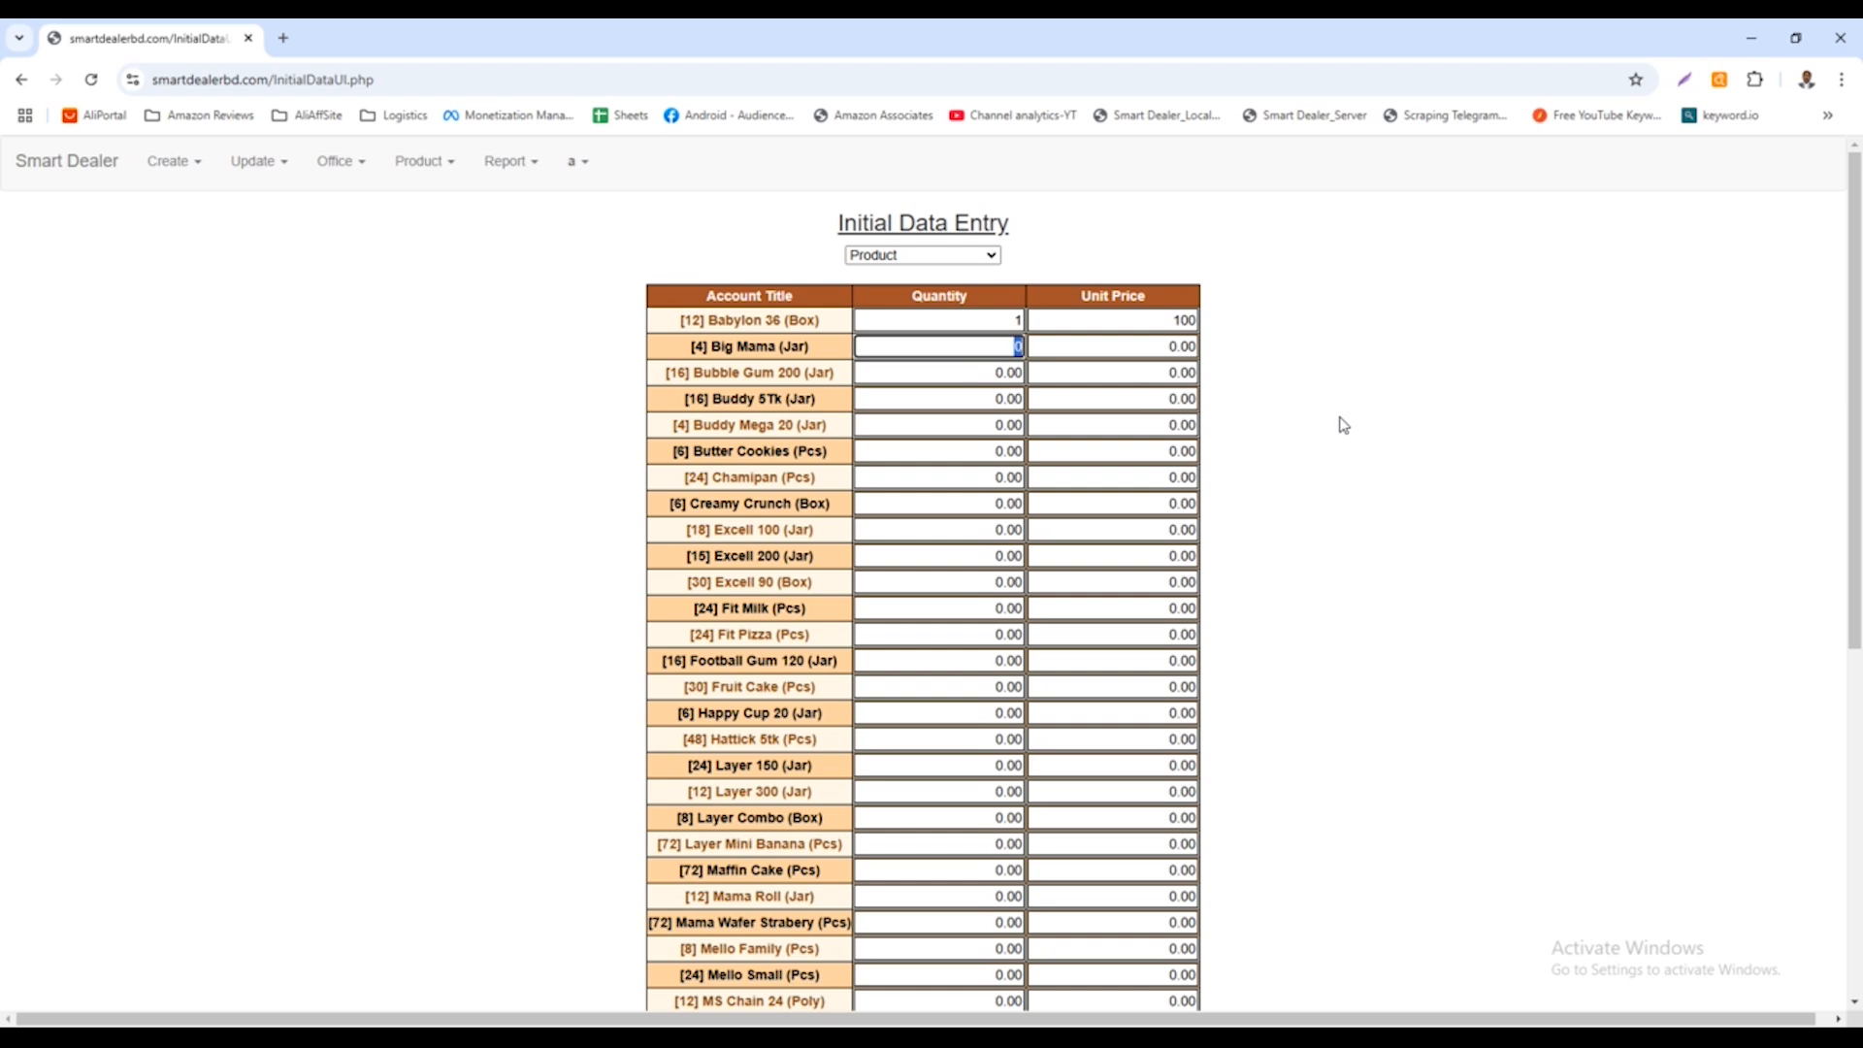
pyautogui.scroll(-6, 1320, 470)
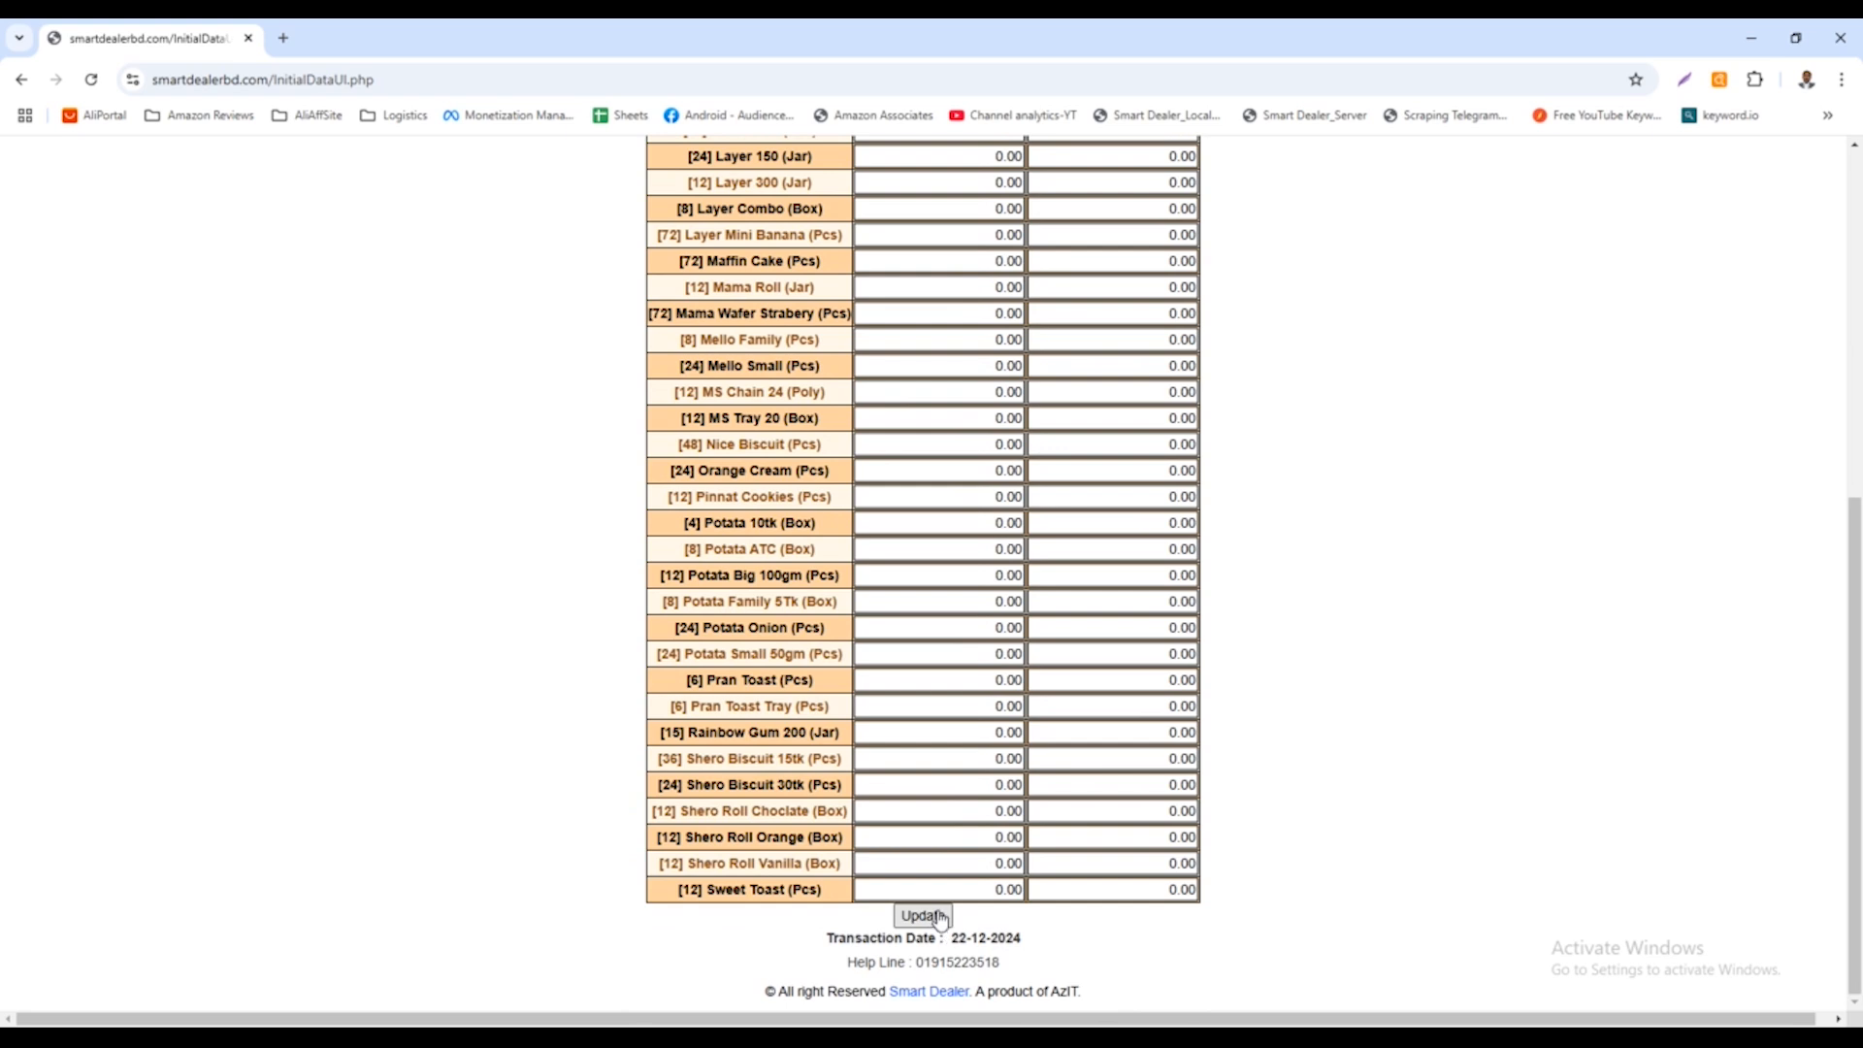
pyautogui.click(931, 917)
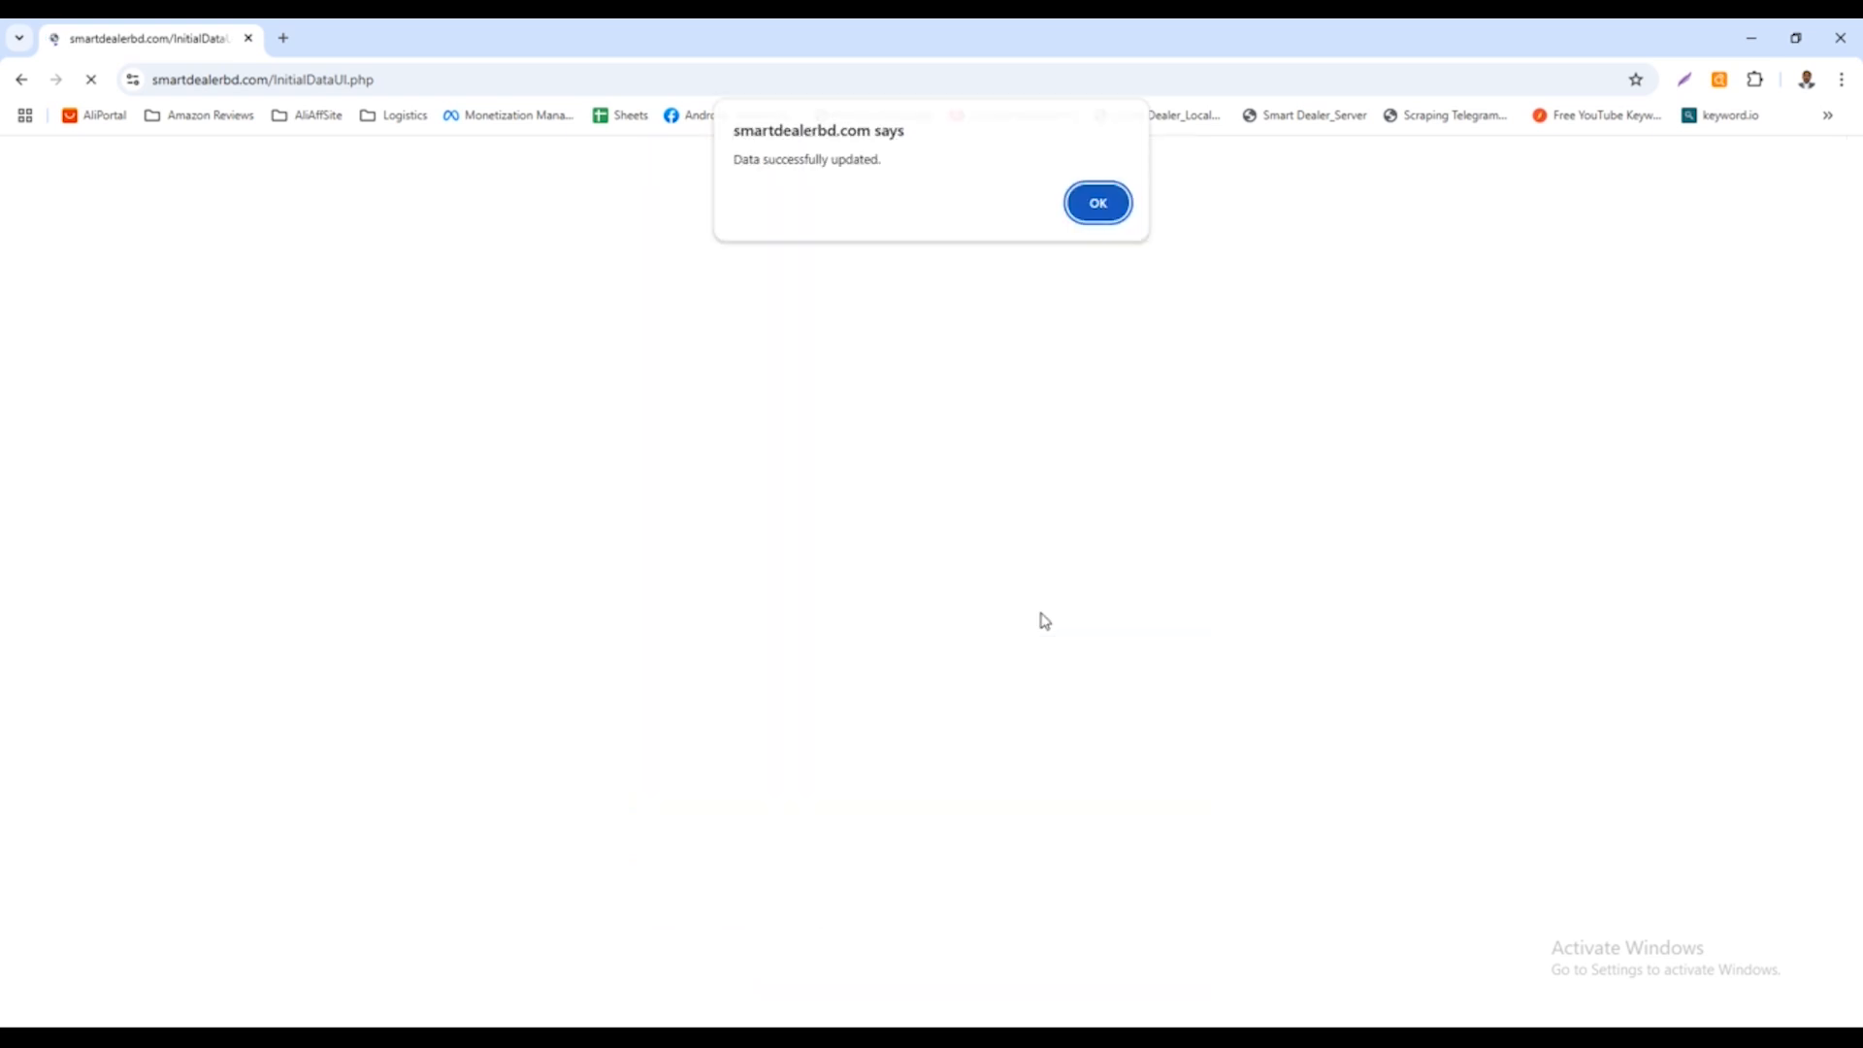
pyautogui.click(1106, 202)
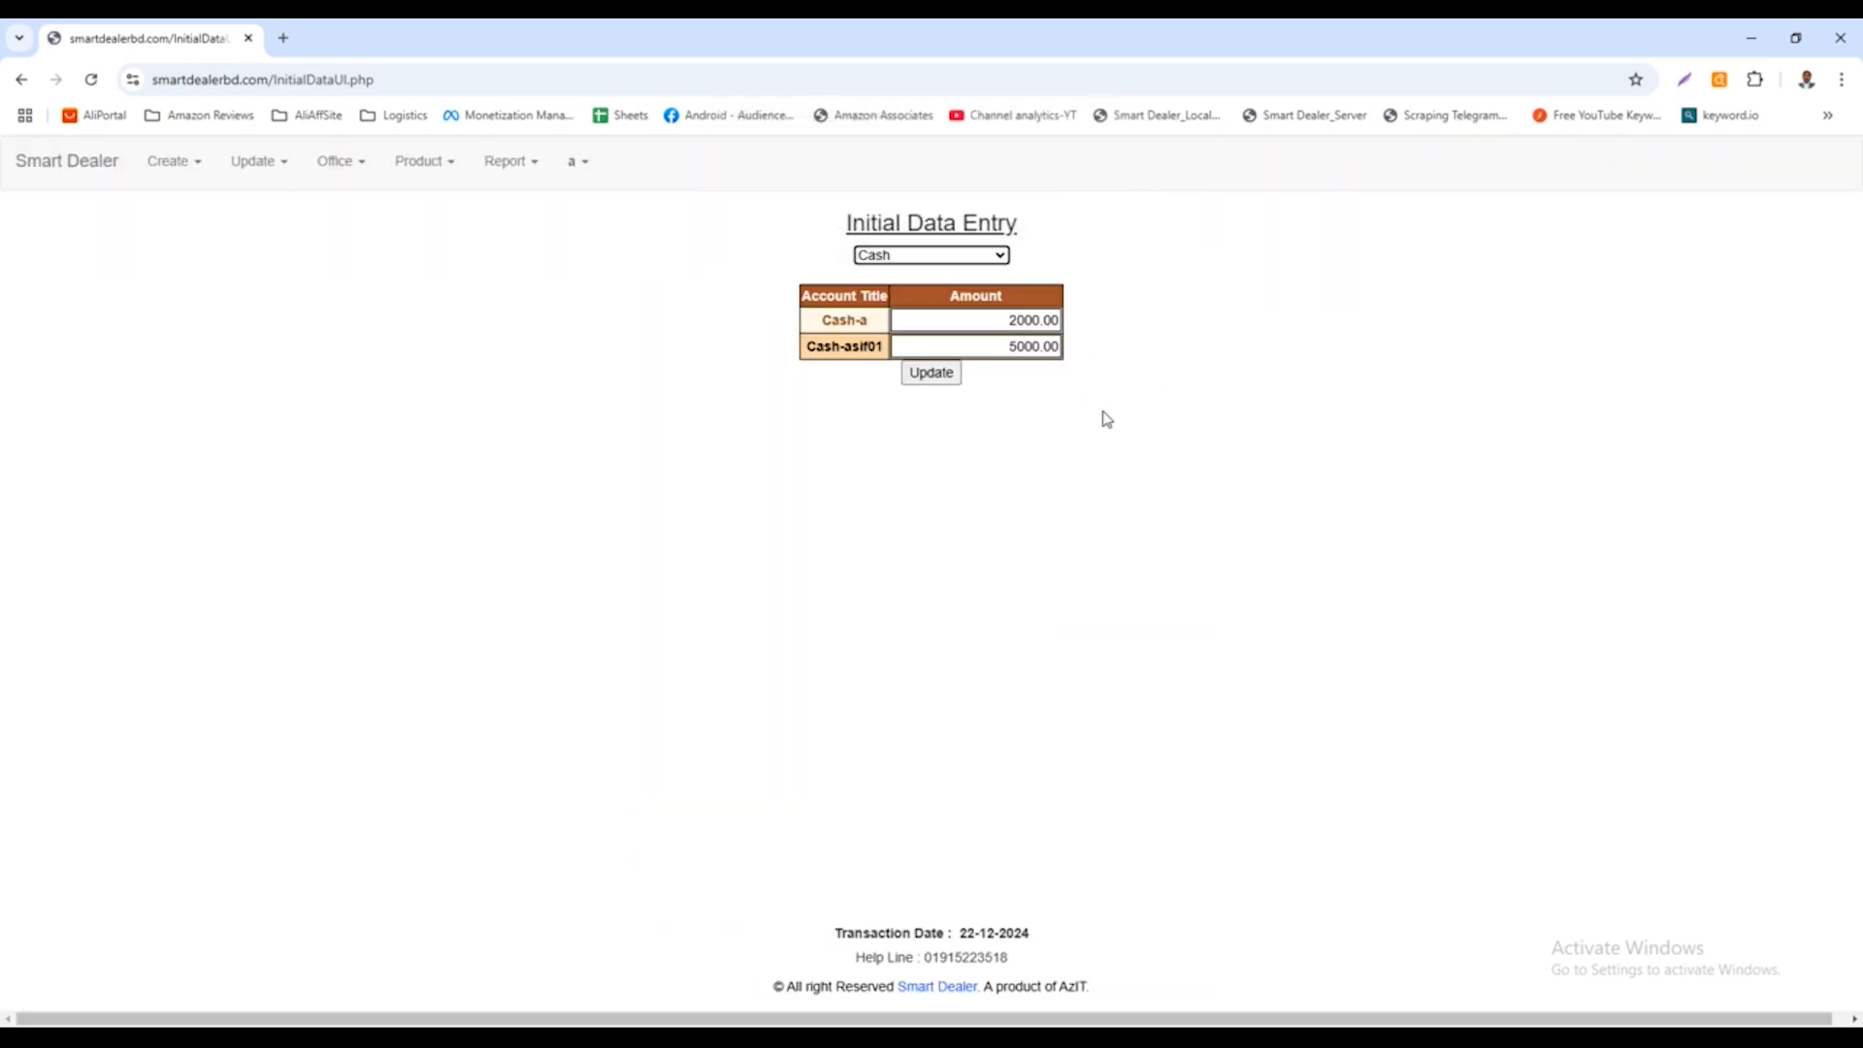
# Display the Product category again and review the saved quantity and unit price of Babylon 36 (Box)
pyautogui.click(971, 259)
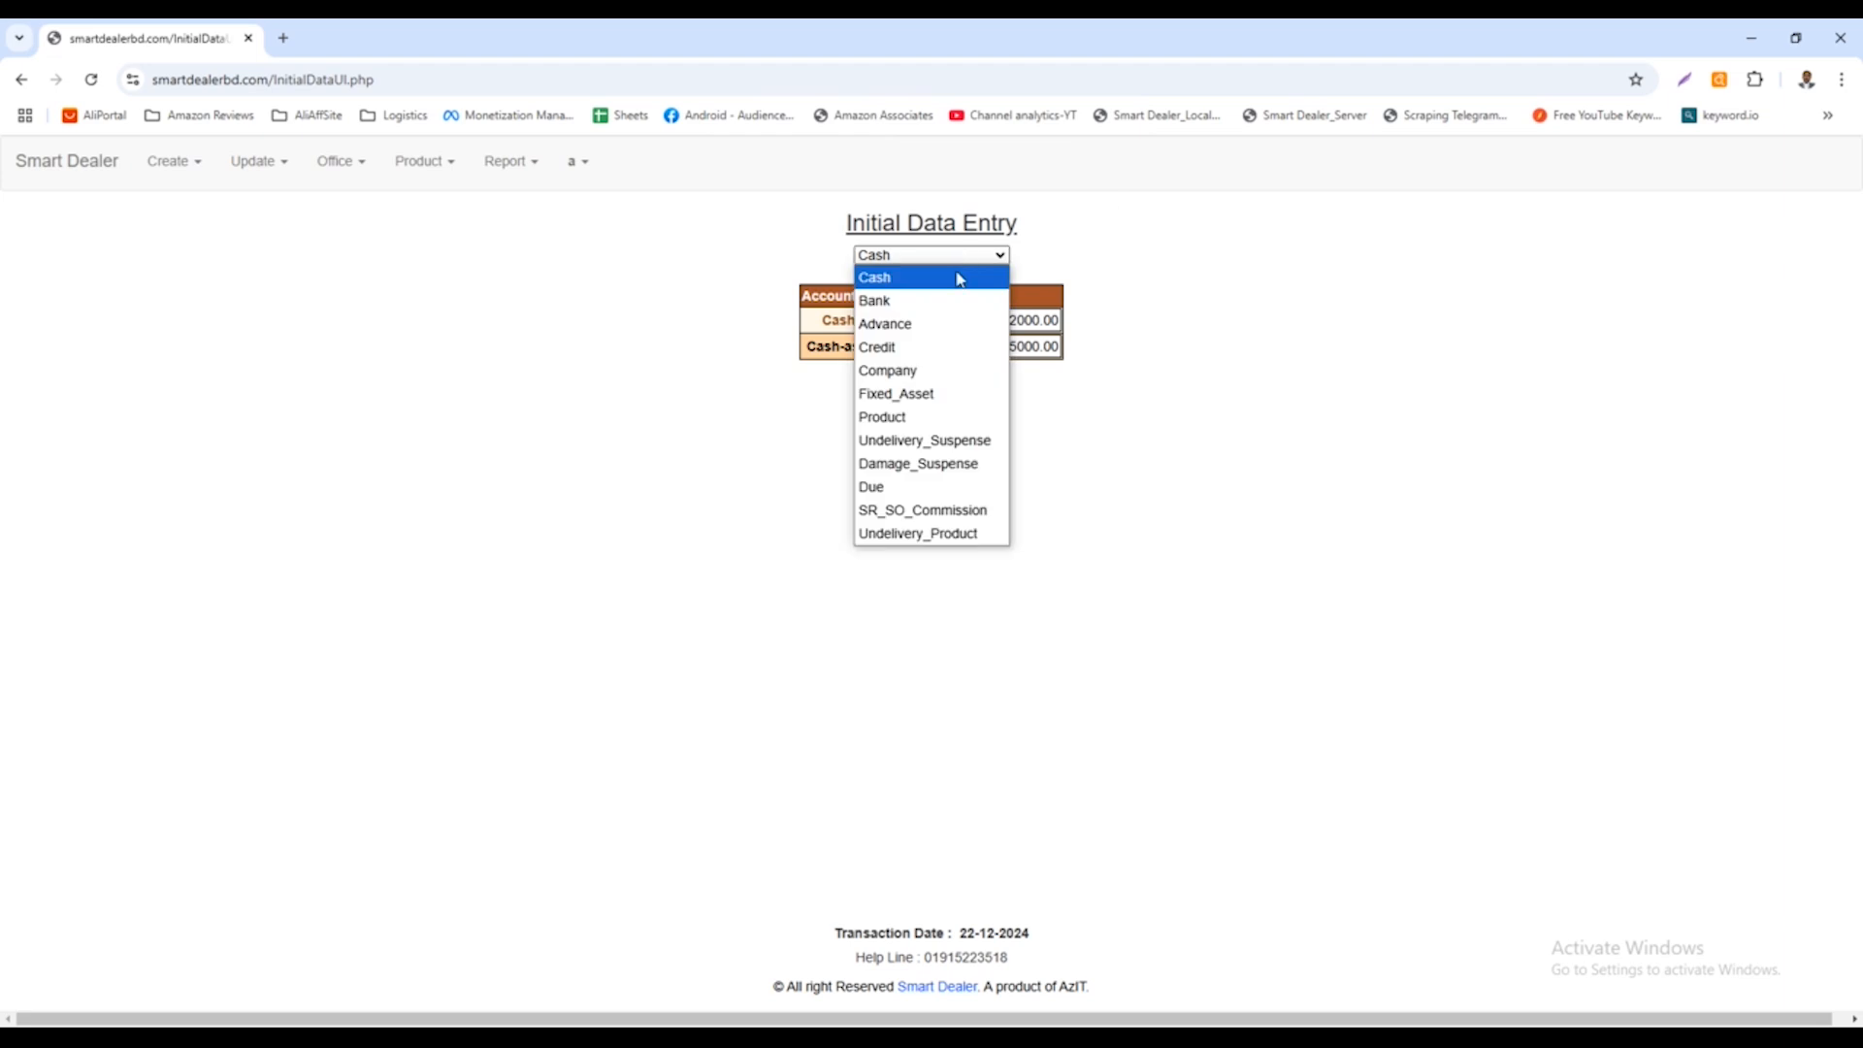
pyautogui.click(888, 419)
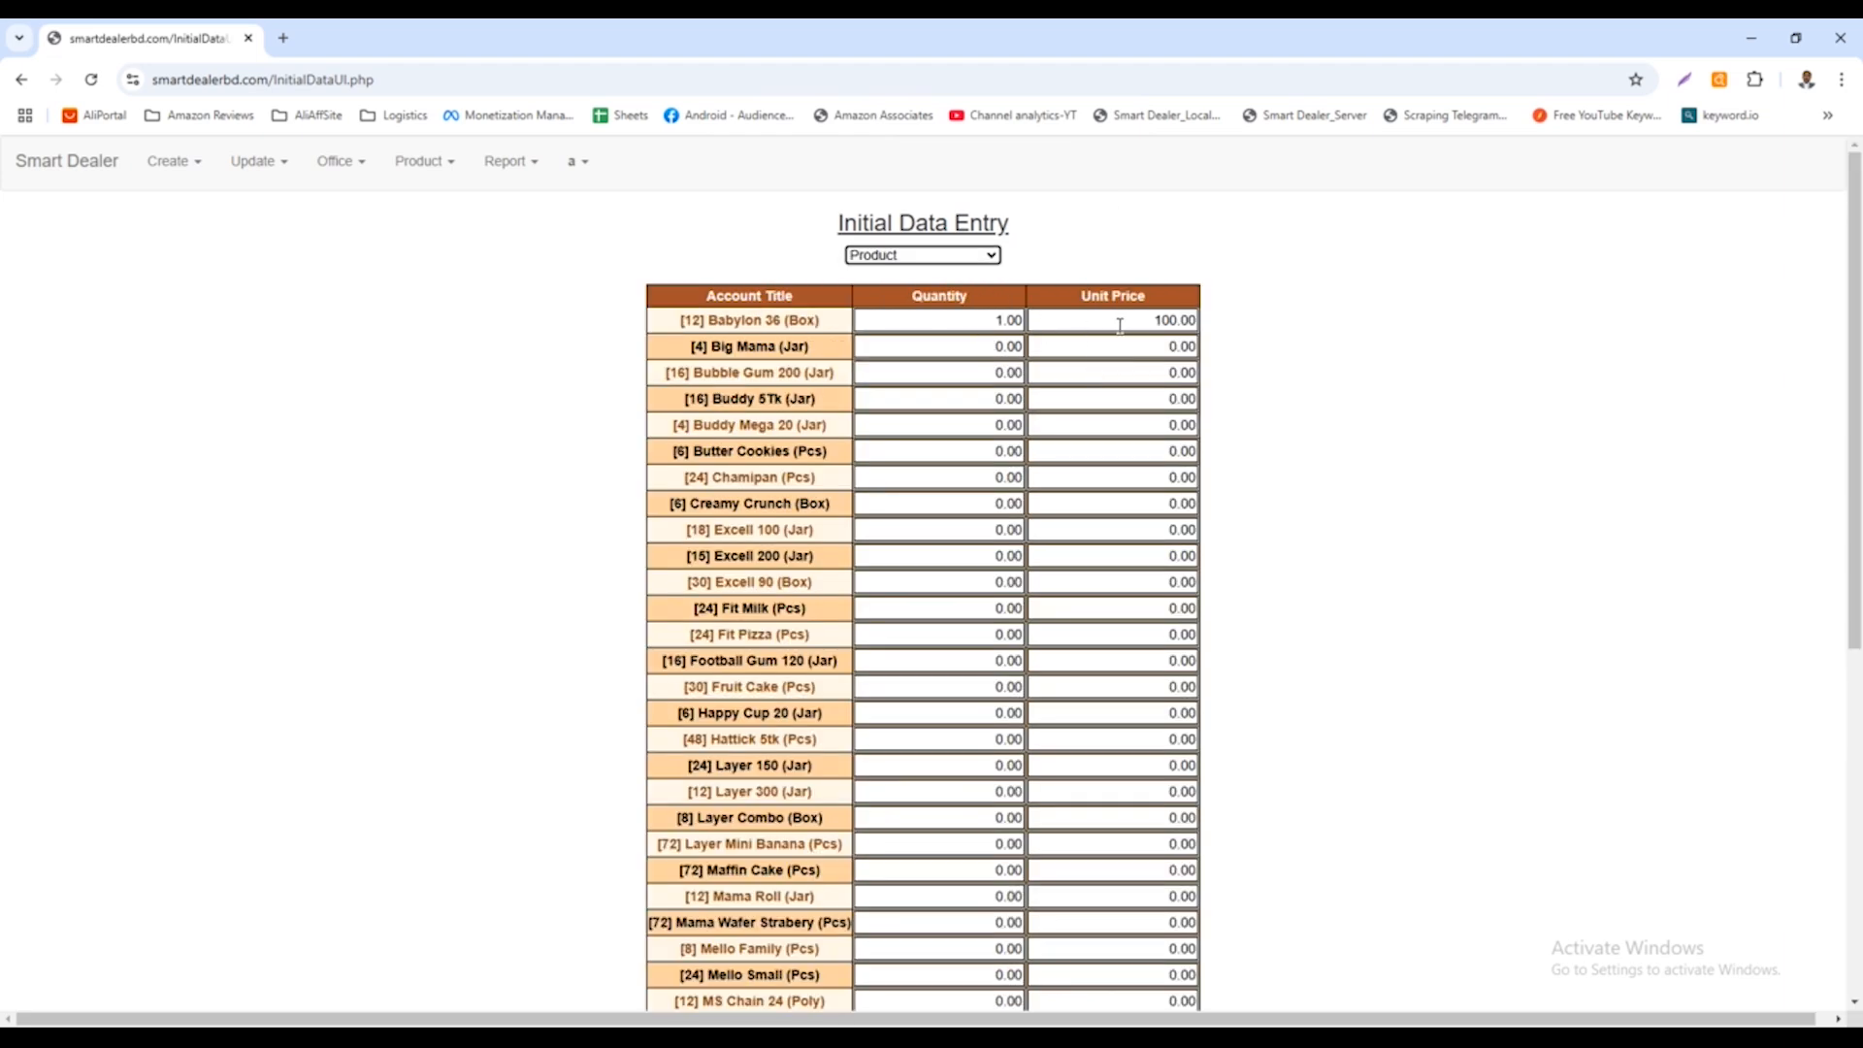
# Generate the credit statement of the H/O Account from 12/22/2024 to 12/22/2024
pyautogui.click(519, 167)
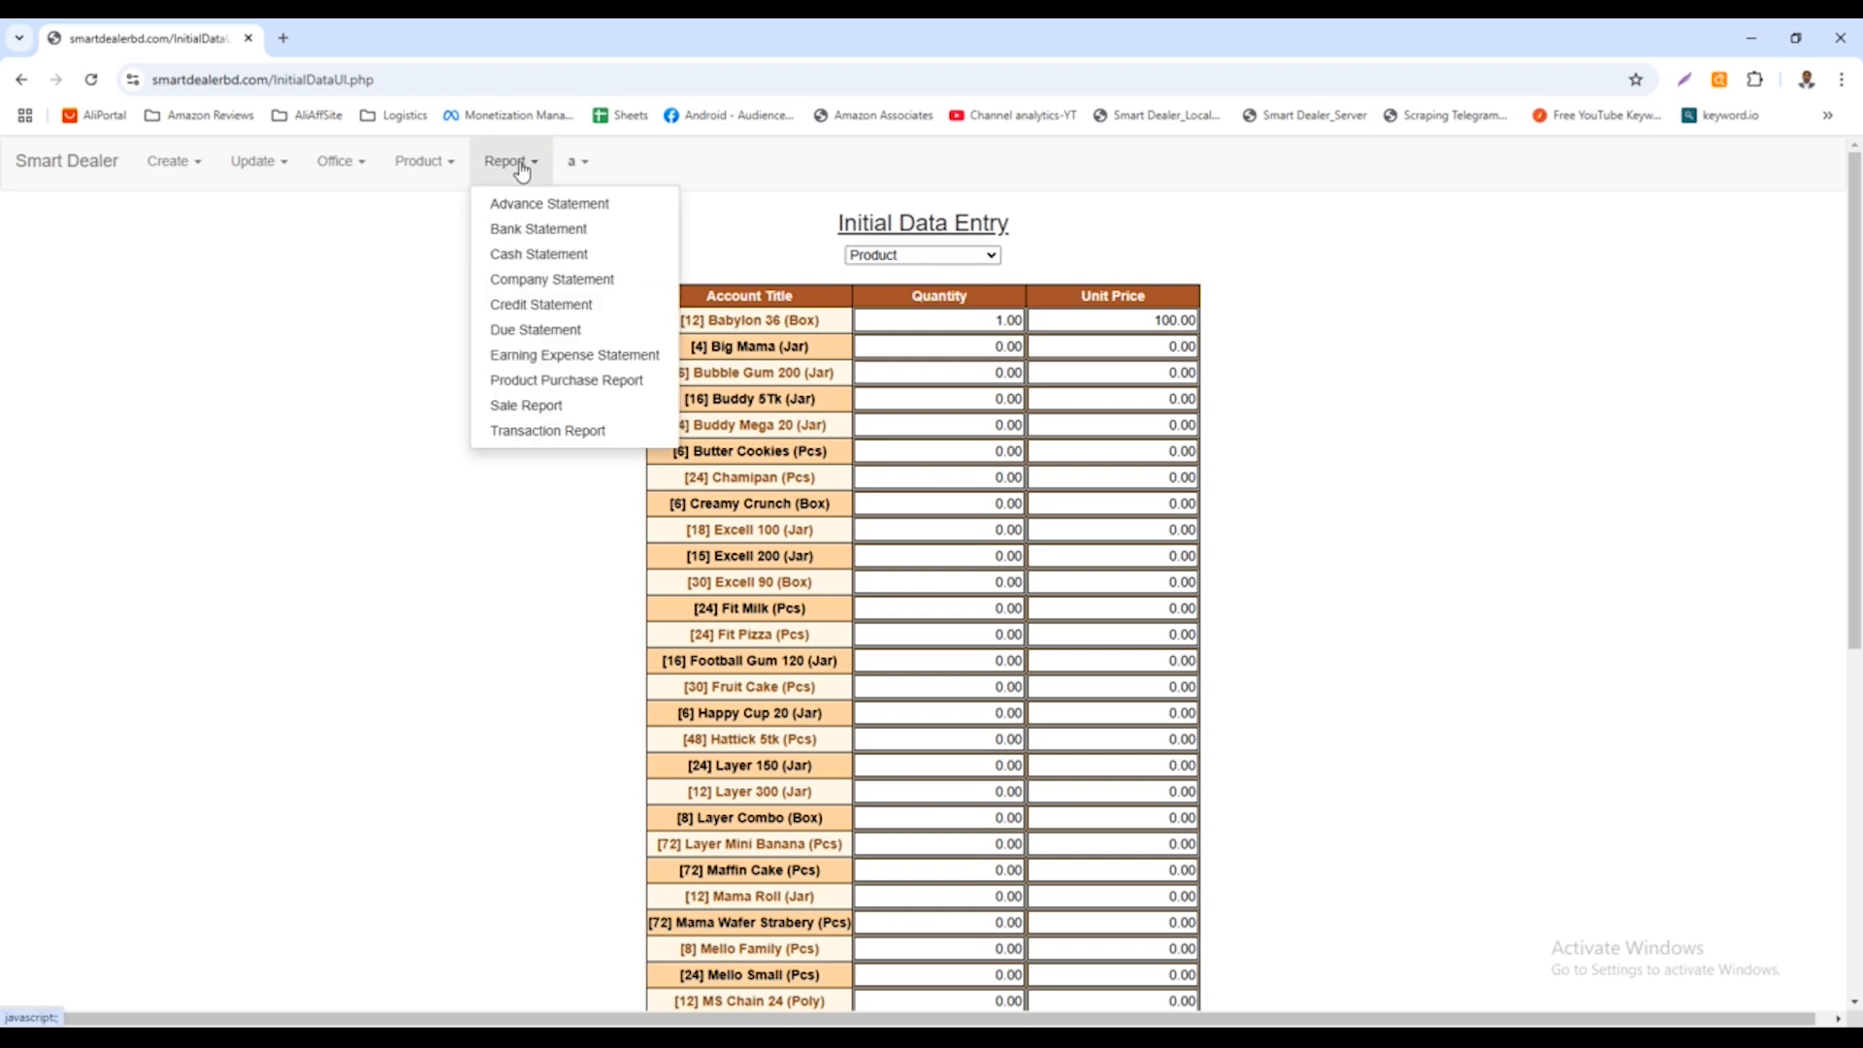
pyautogui.click(541, 305)
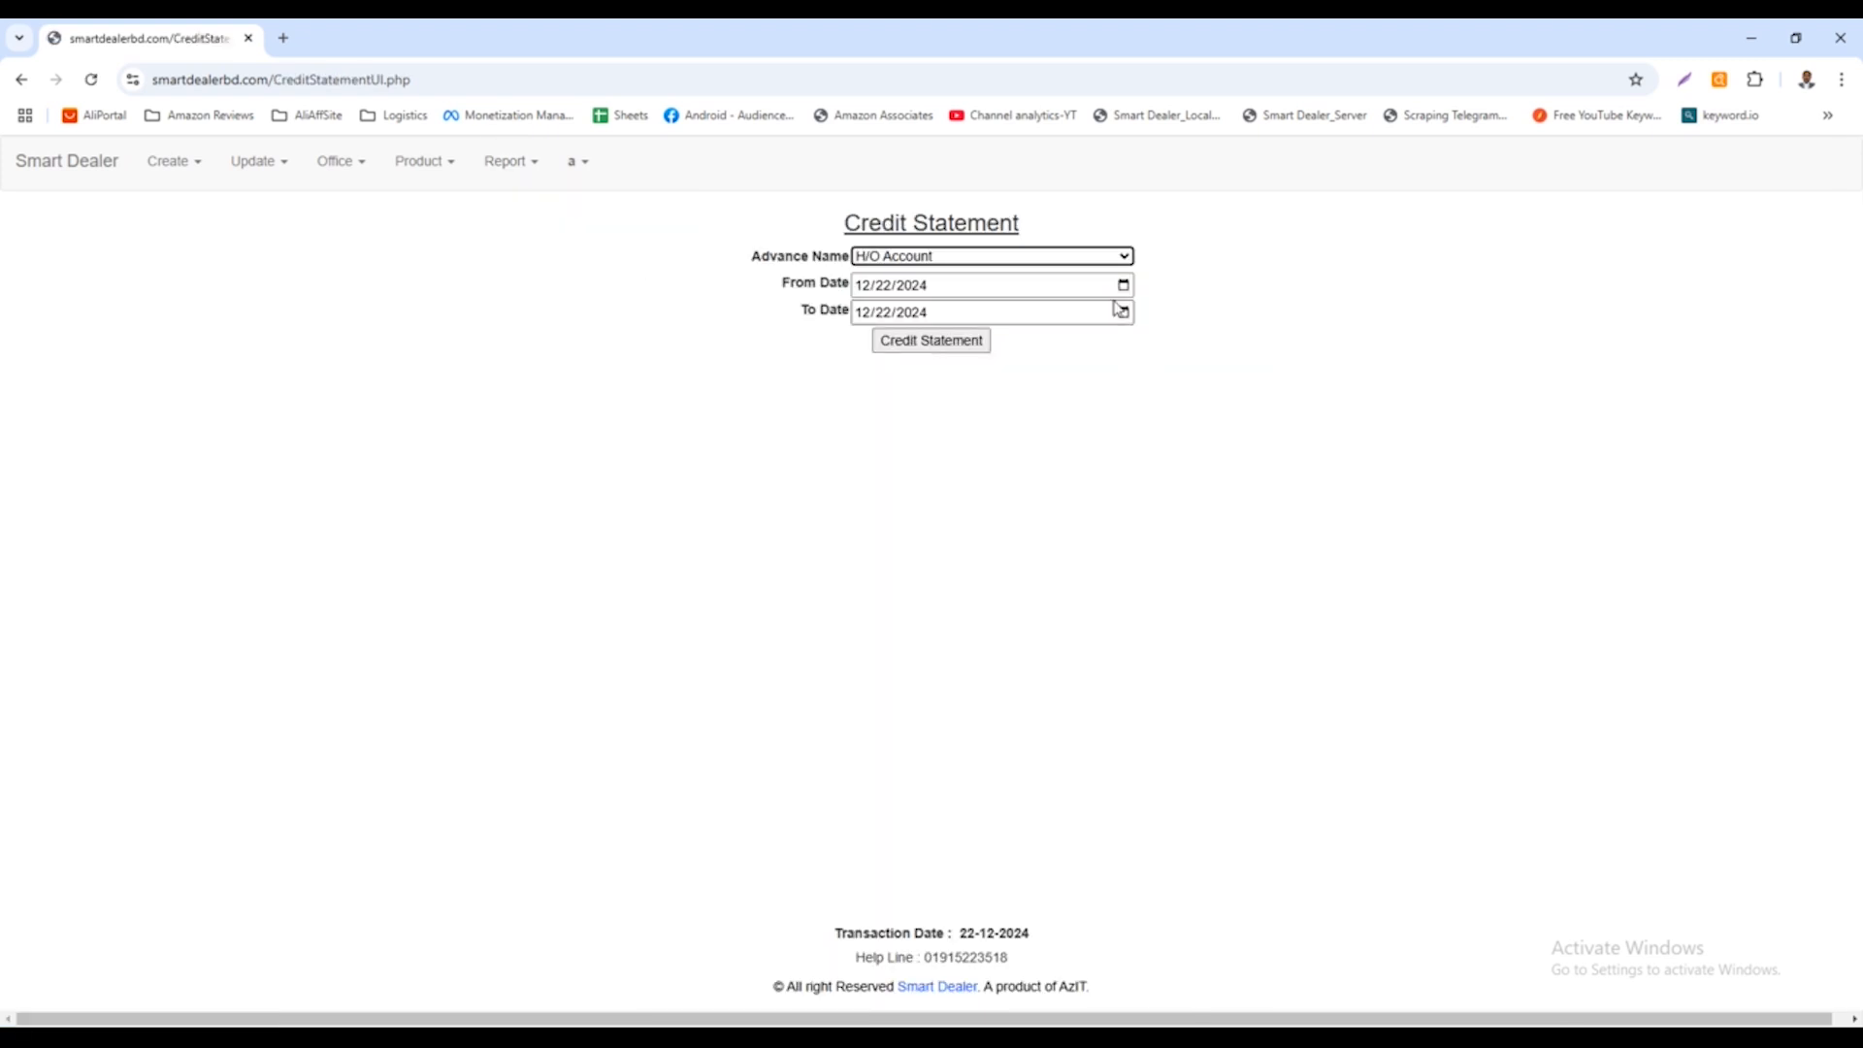
pyautogui.click(973, 345)
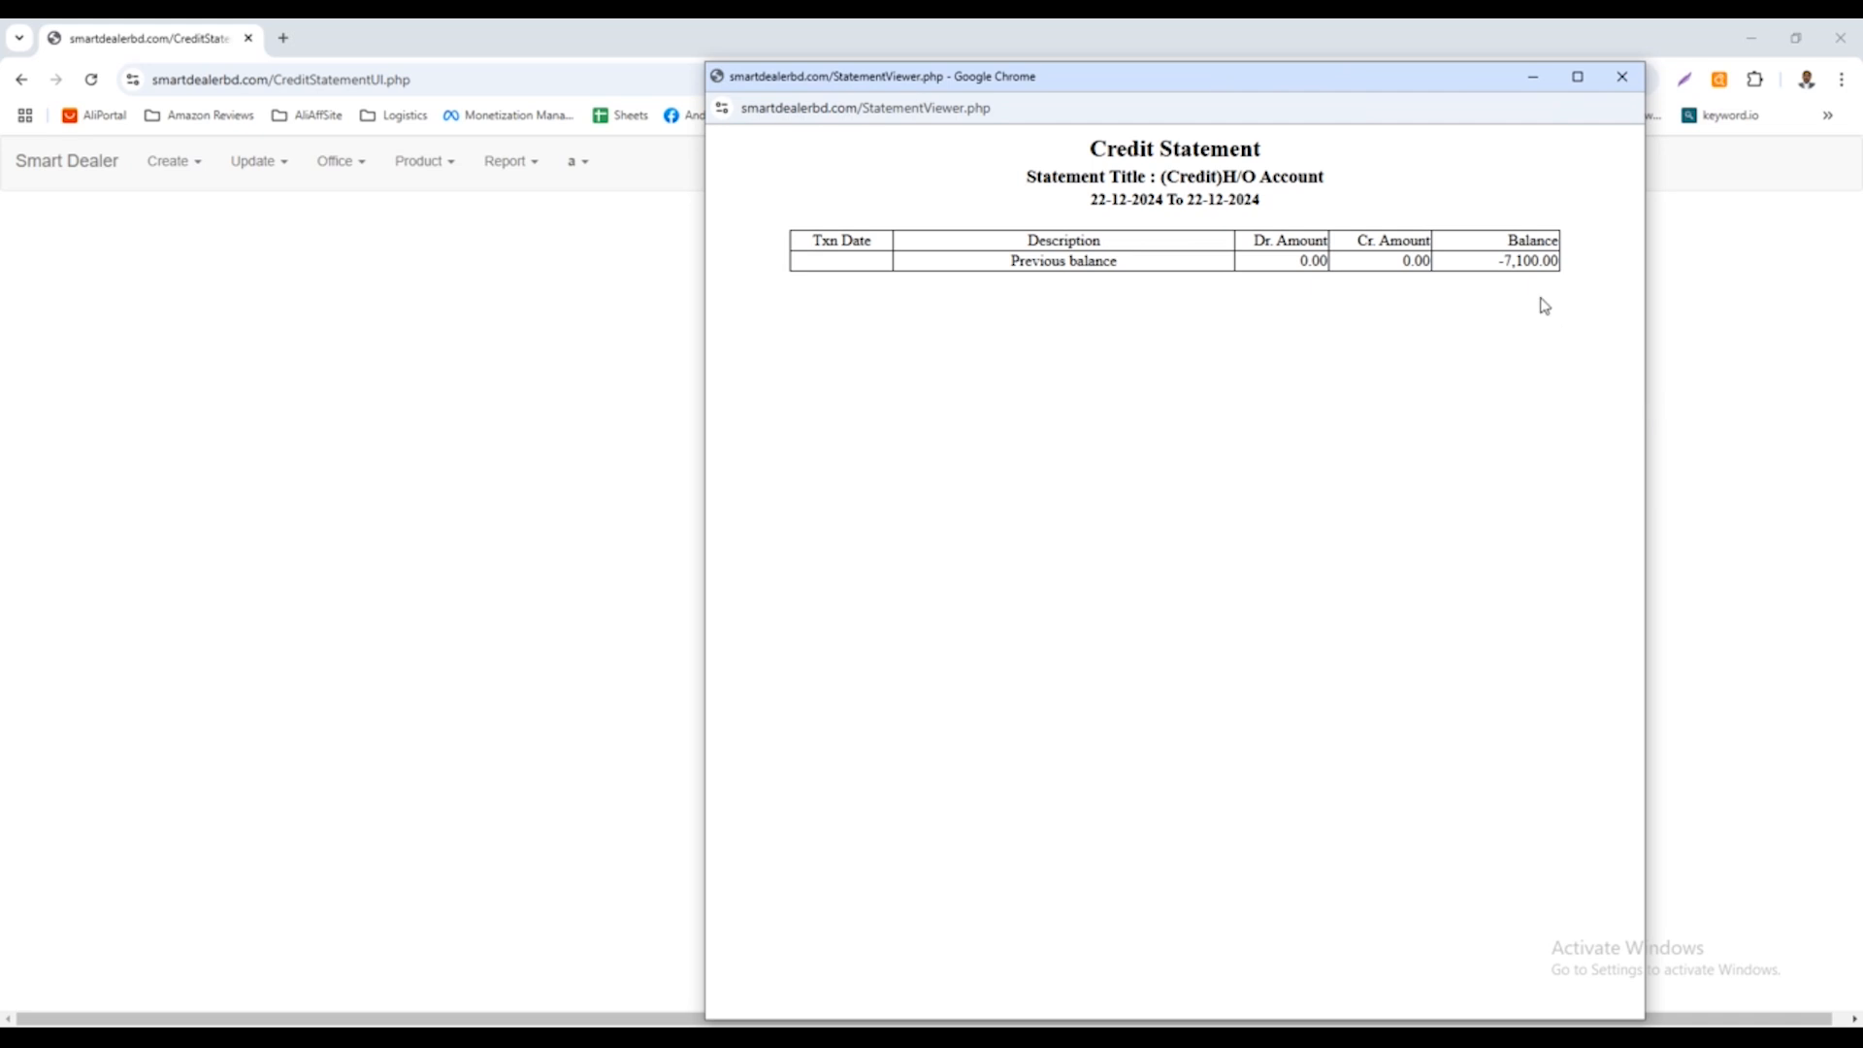
# Examine the previous balance in the H/O Account credit statement, and close the statement window
pyautogui.moveTo(1504, 262); pyautogui.dragTo(1539, 262)
pyautogui.click(1505, 263)
pyautogui.moveTo(1499, 262); pyautogui.dragTo(1539, 262)
pyautogui.doubleClick(1516, 262)
pyautogui.moveTo(1030, 79); pyautogui.dragTo(885, 45)
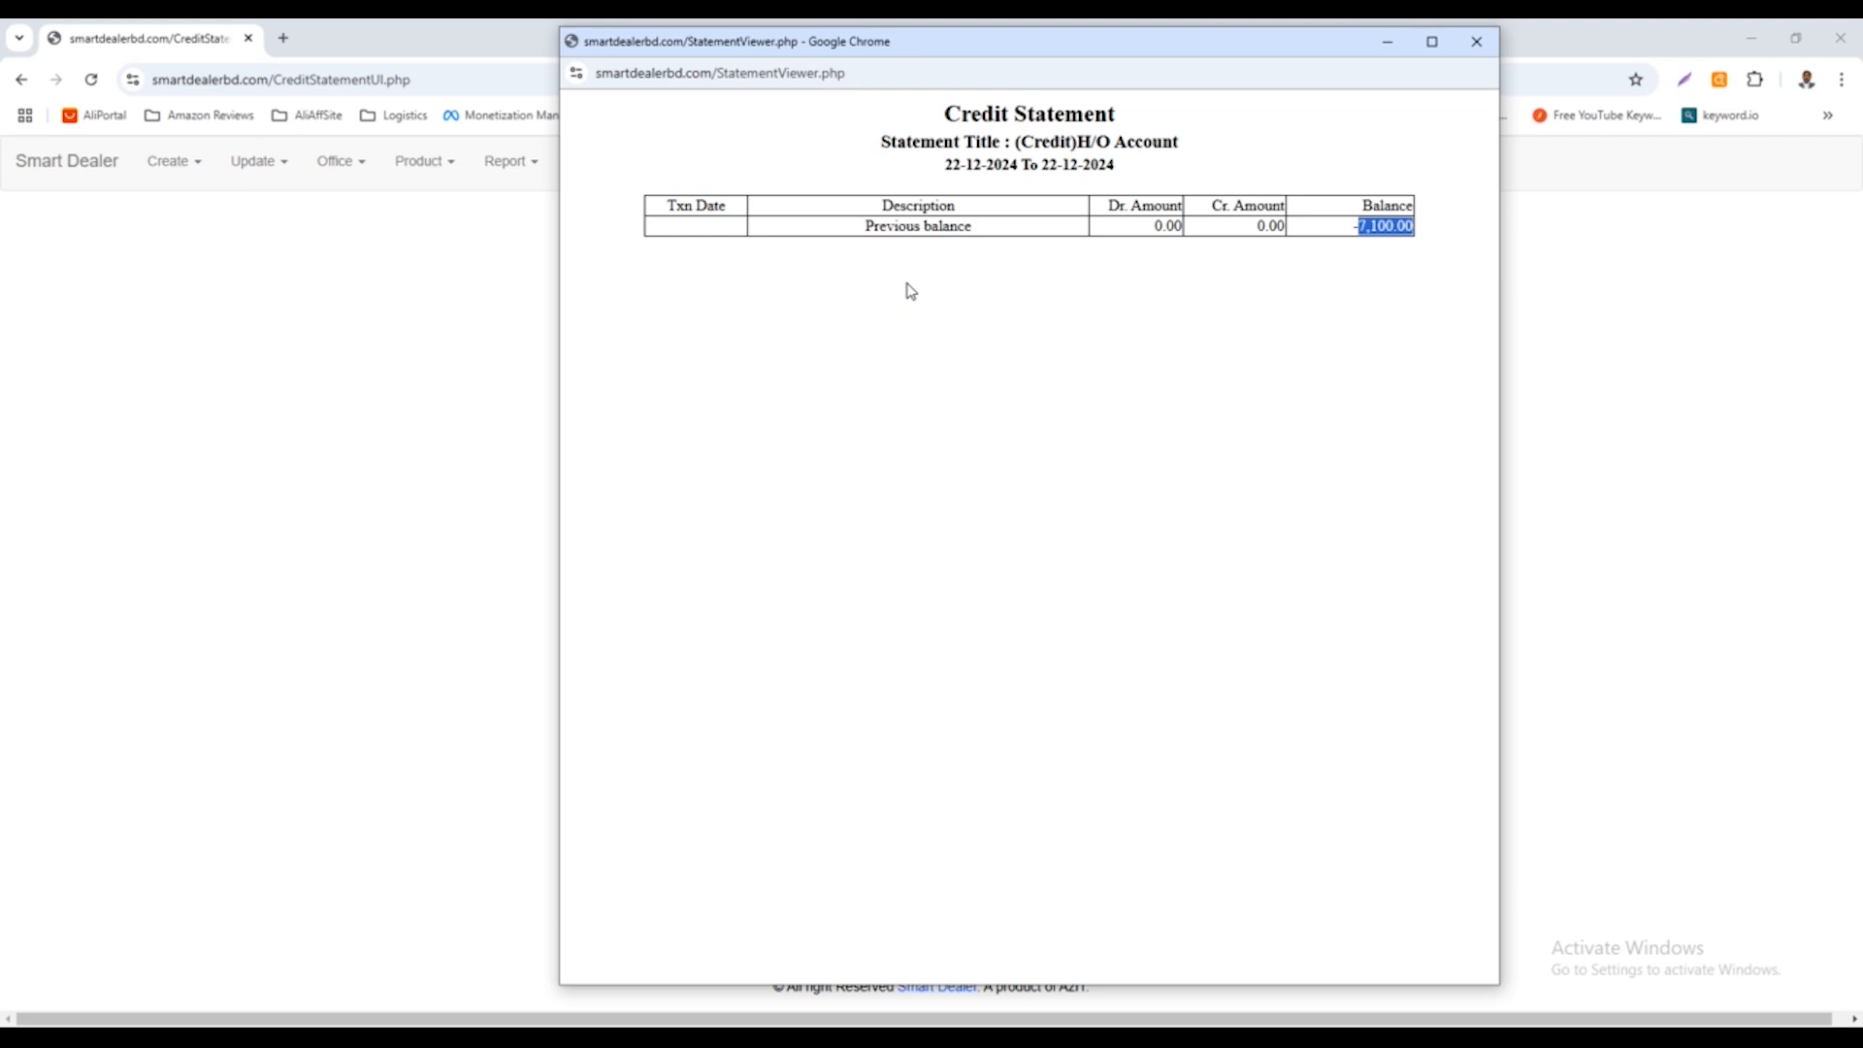
pyautogui.click(1355, 238)
pyautogui.moveTo(1354, 231); pyautogui.dragTo(1419, 227)
pyautogui.click(1360, 223)
pyautogui.doubleClick(1360, 222)
pyautogui.moveTo(1352, 226); pyautogui.dragTo(1419, 227)
pyautogui.click(1476, 44)
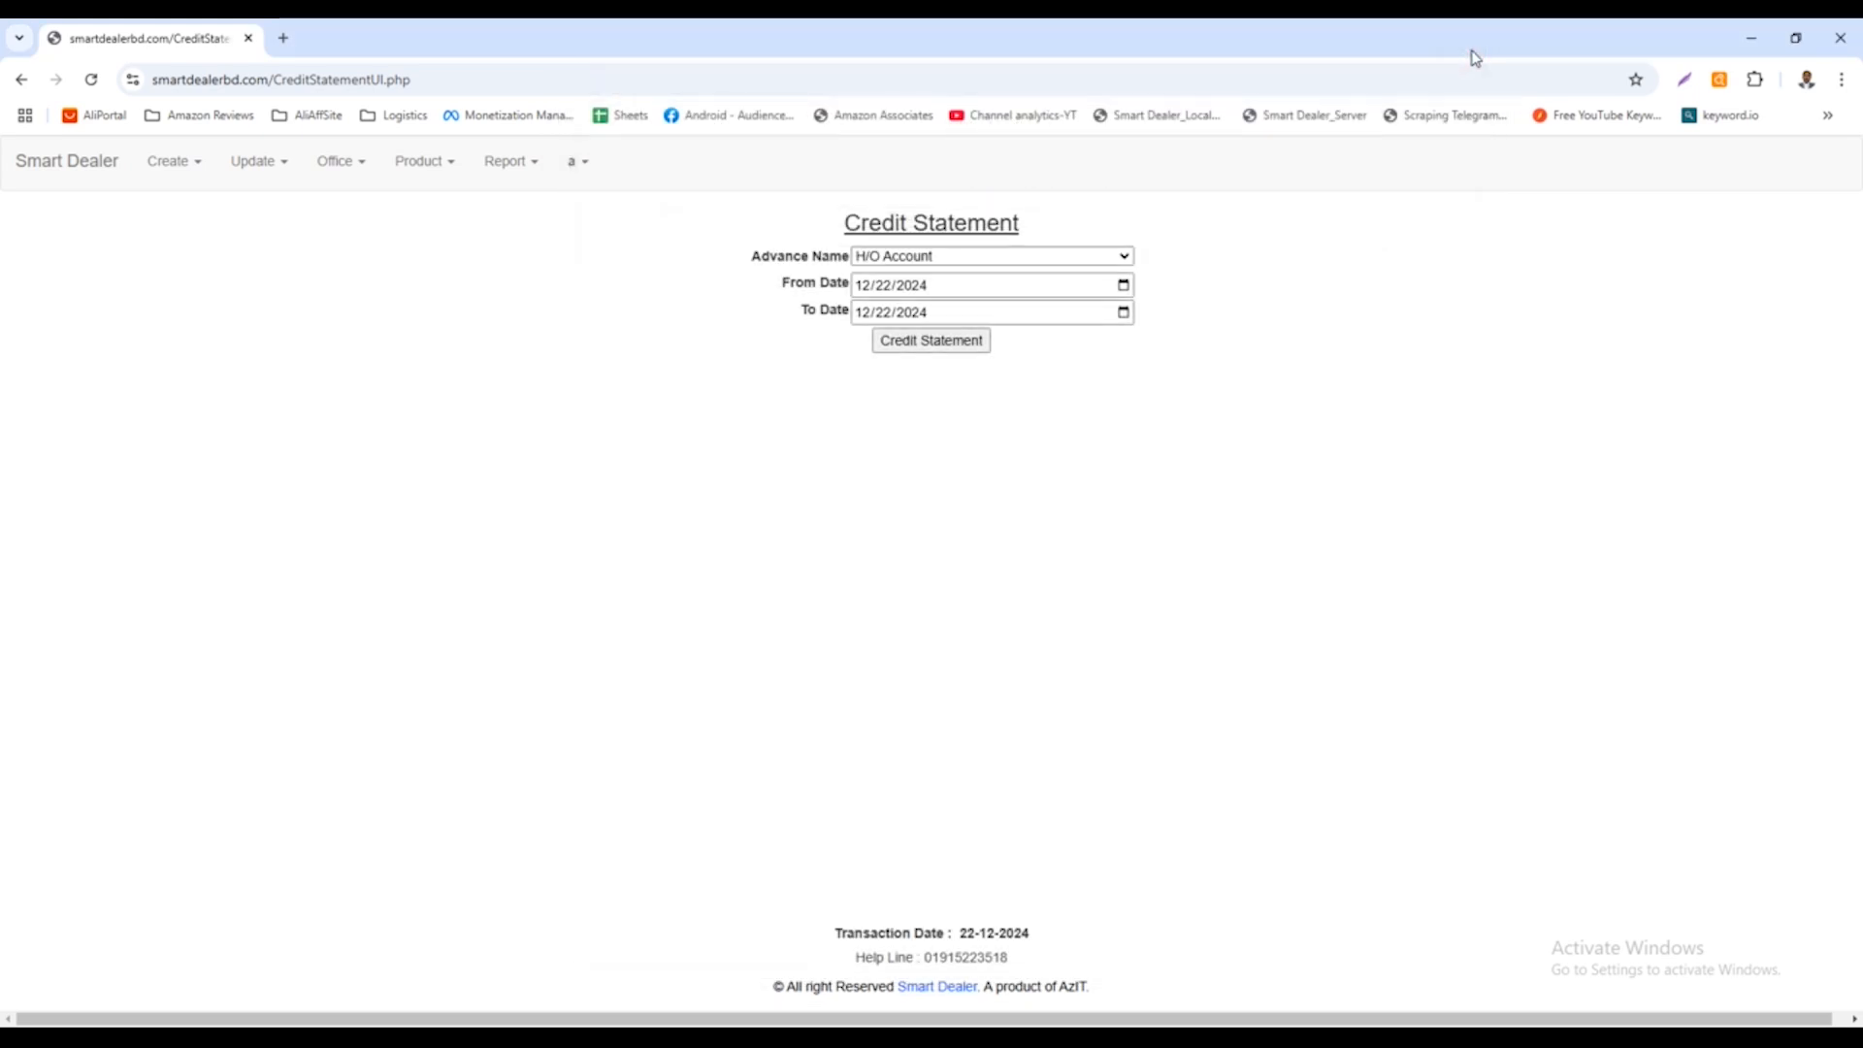
# Highlight the help line contact in the footer of the Credit Statement page, and clear the selection
pyautogui.moveTo(858, 968); pyautogui.dragTo(1026, 958)
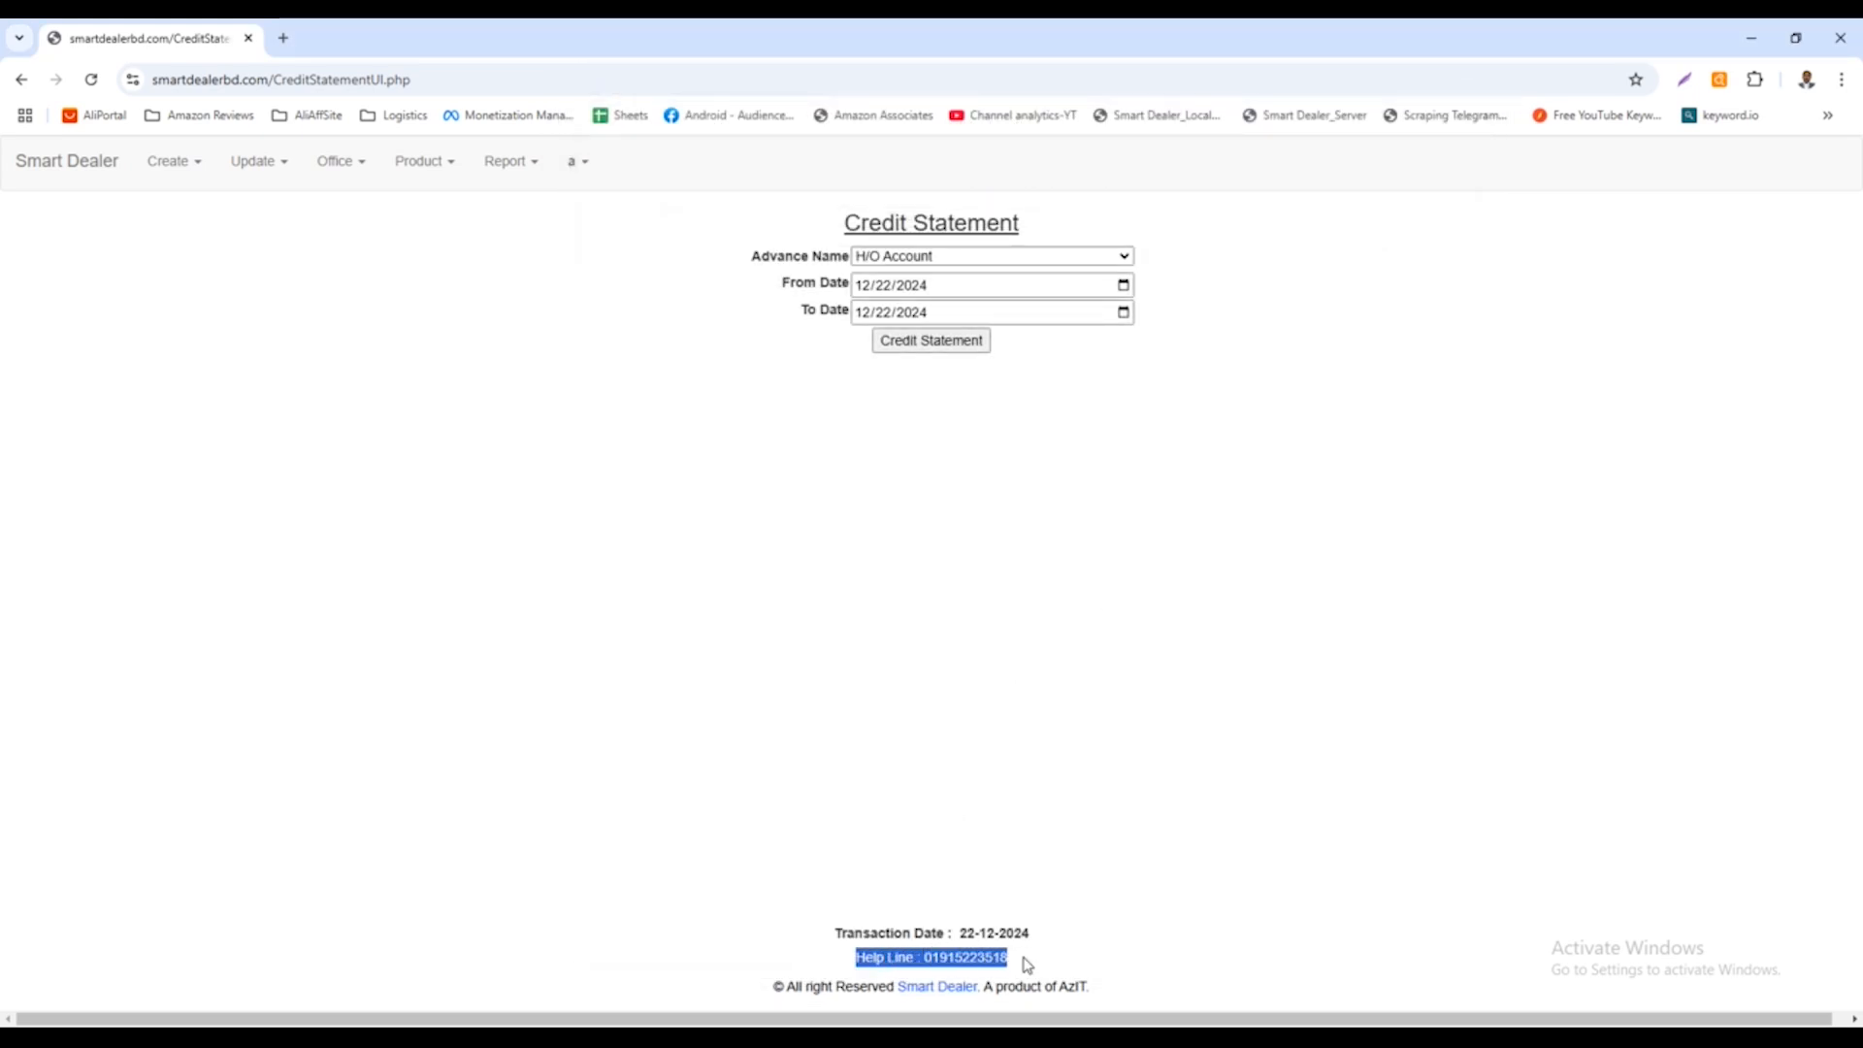
pyautogui.doubleClick(989, 958)
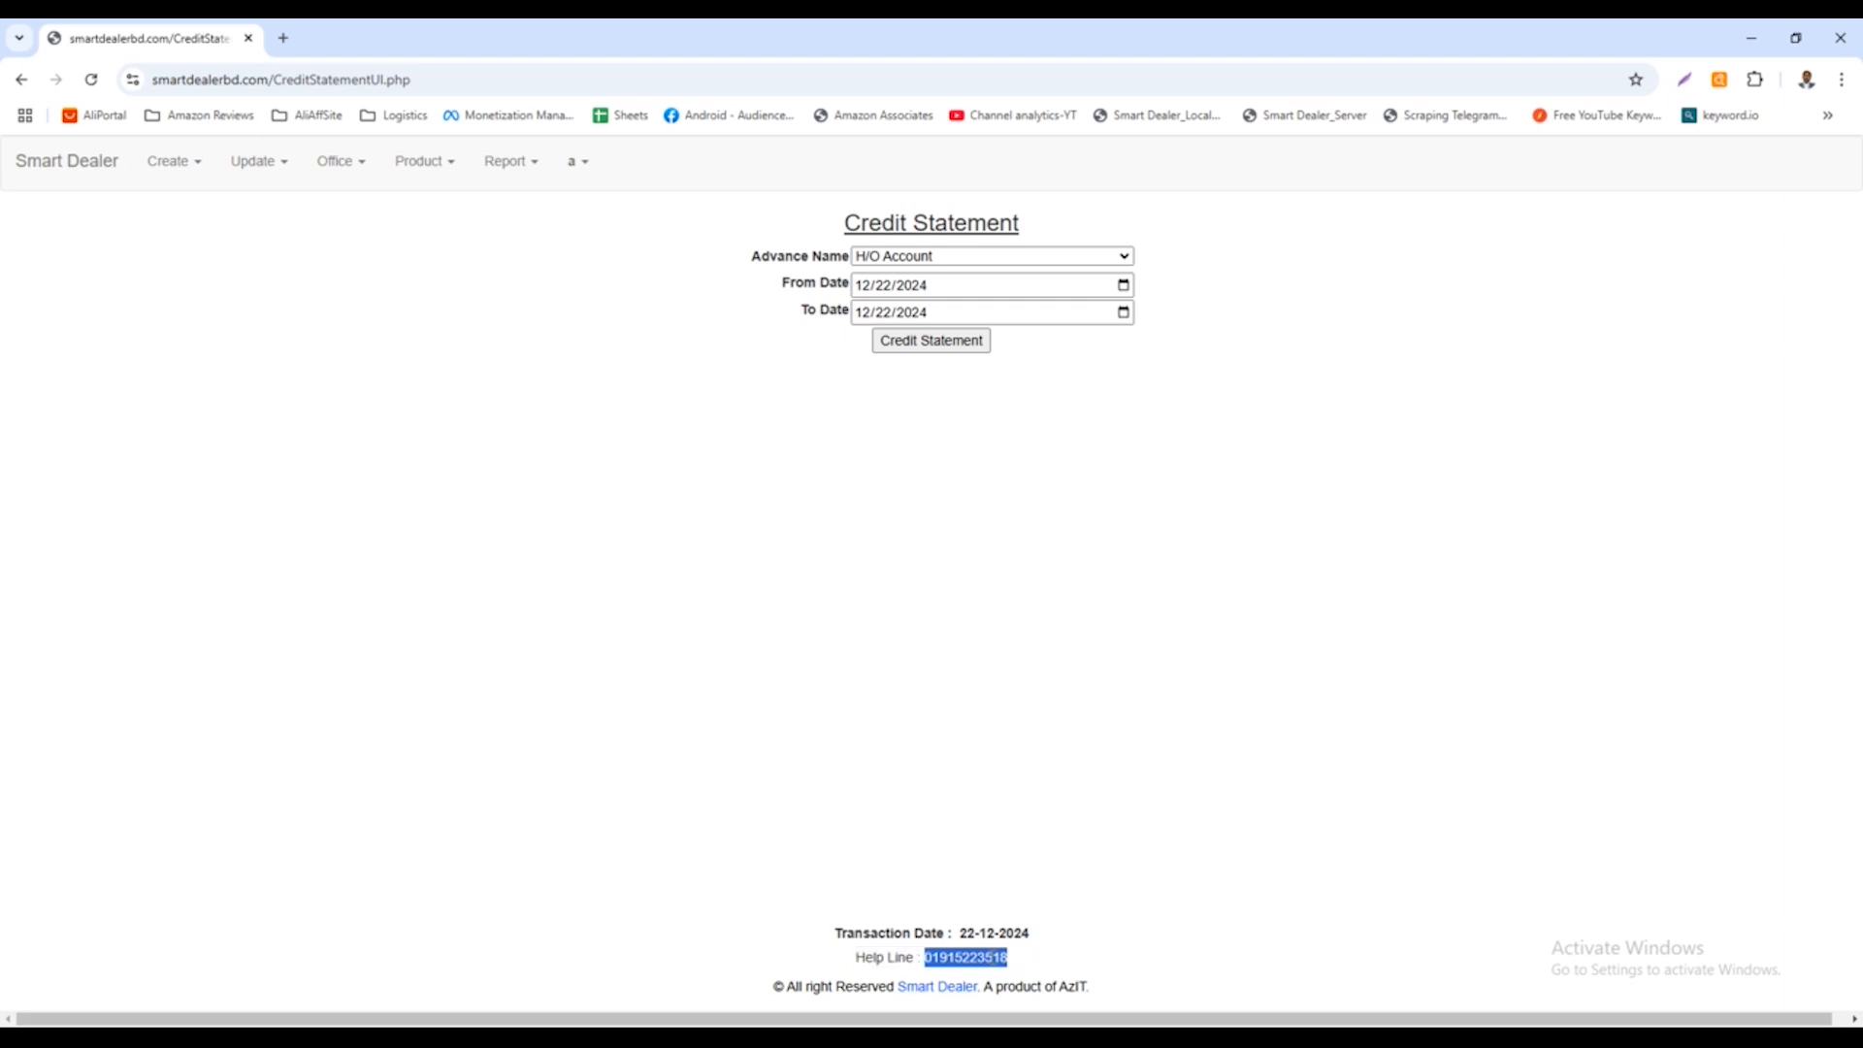
pyautogui.doubleClick(981, 961)
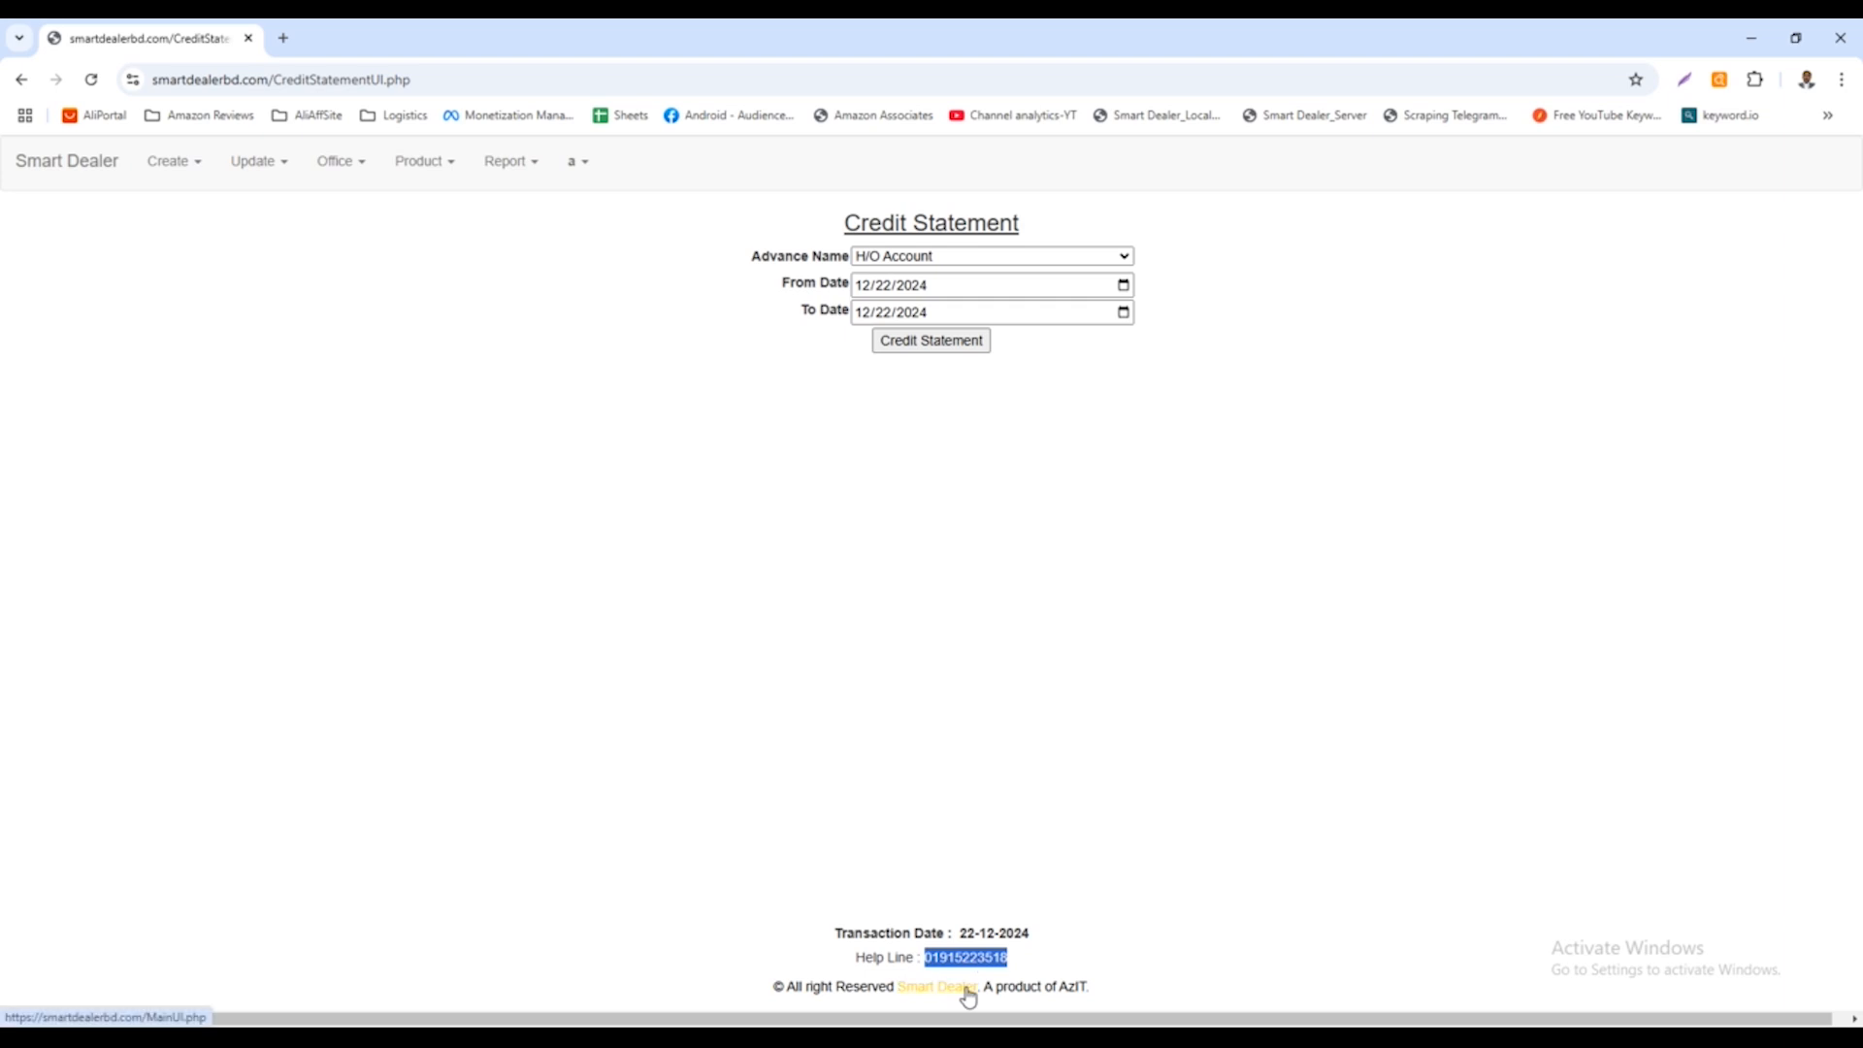
pyautogui.moveTo(859, 963); pyautogui.dragTo(1044, 970)
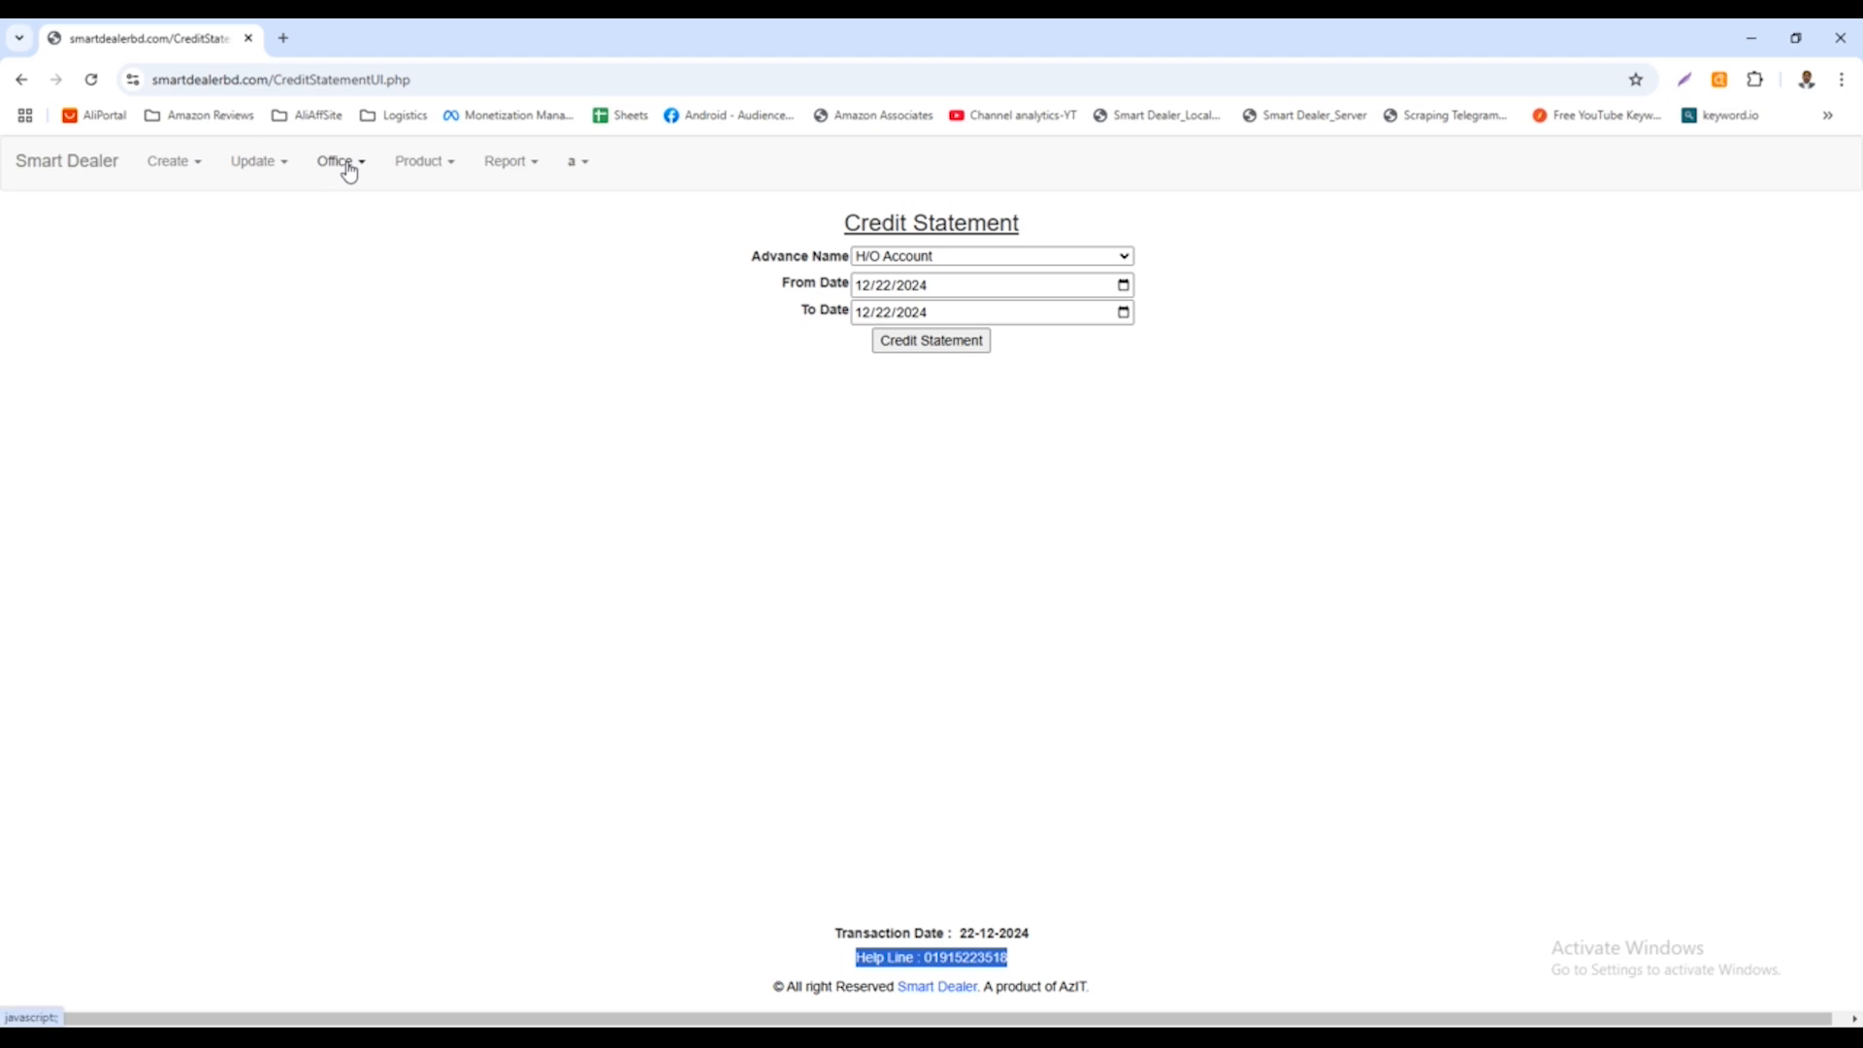
pyautogui.click(402, 355)
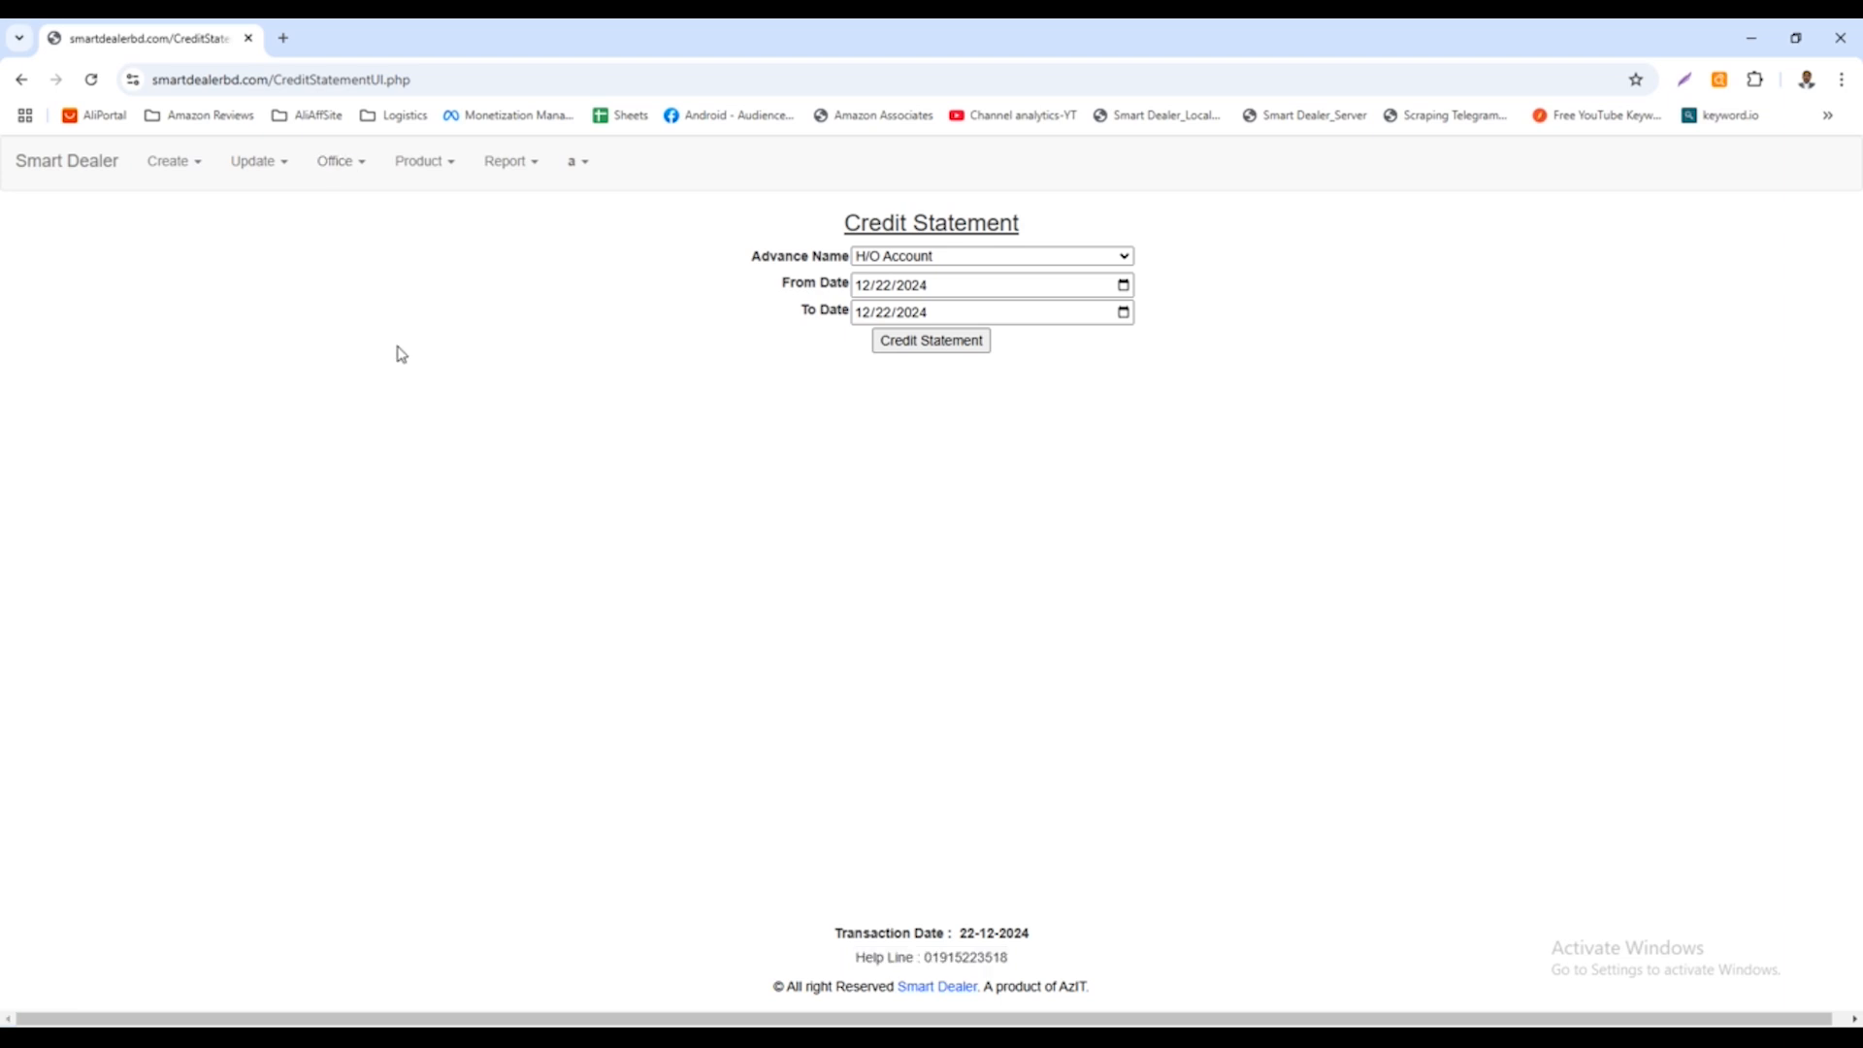
# Open Initial Data Entry, display the SR_SO_Commission category and highlight the first two account titles
pyautogui.click(343, 173)
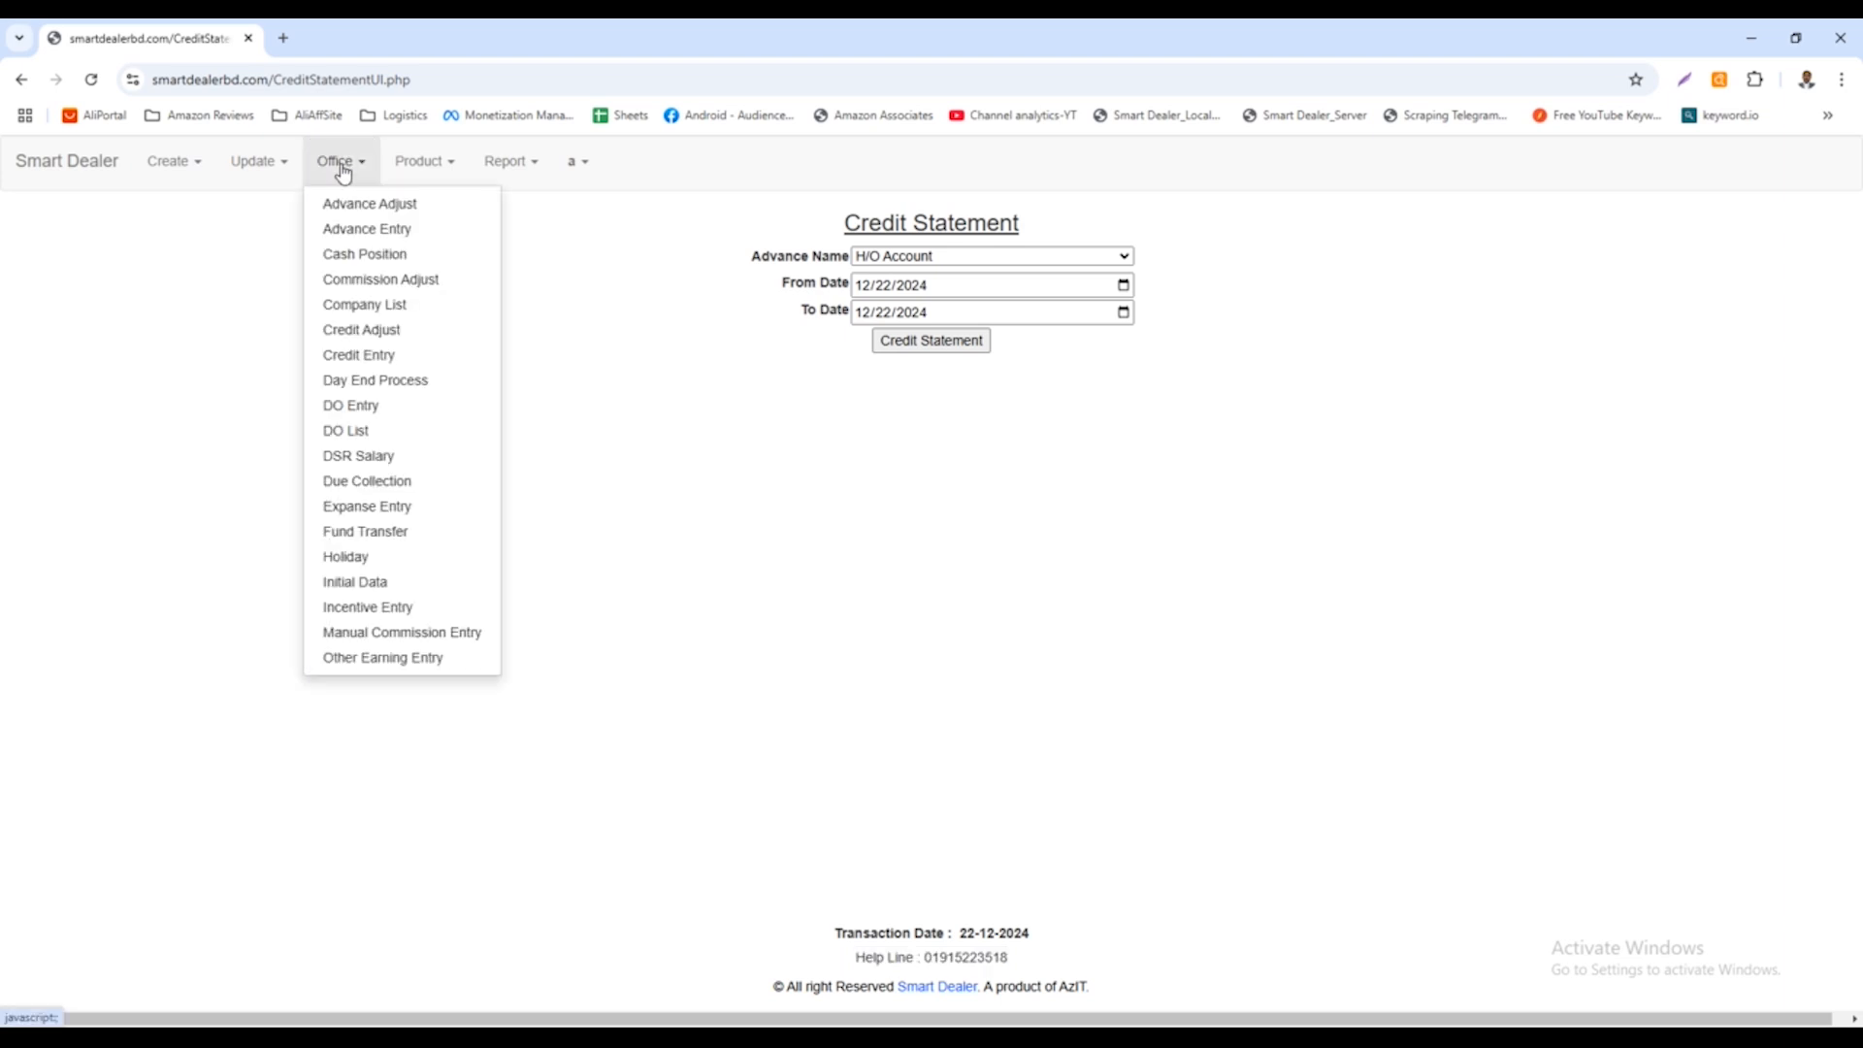
pyautogui.click(384, 582)
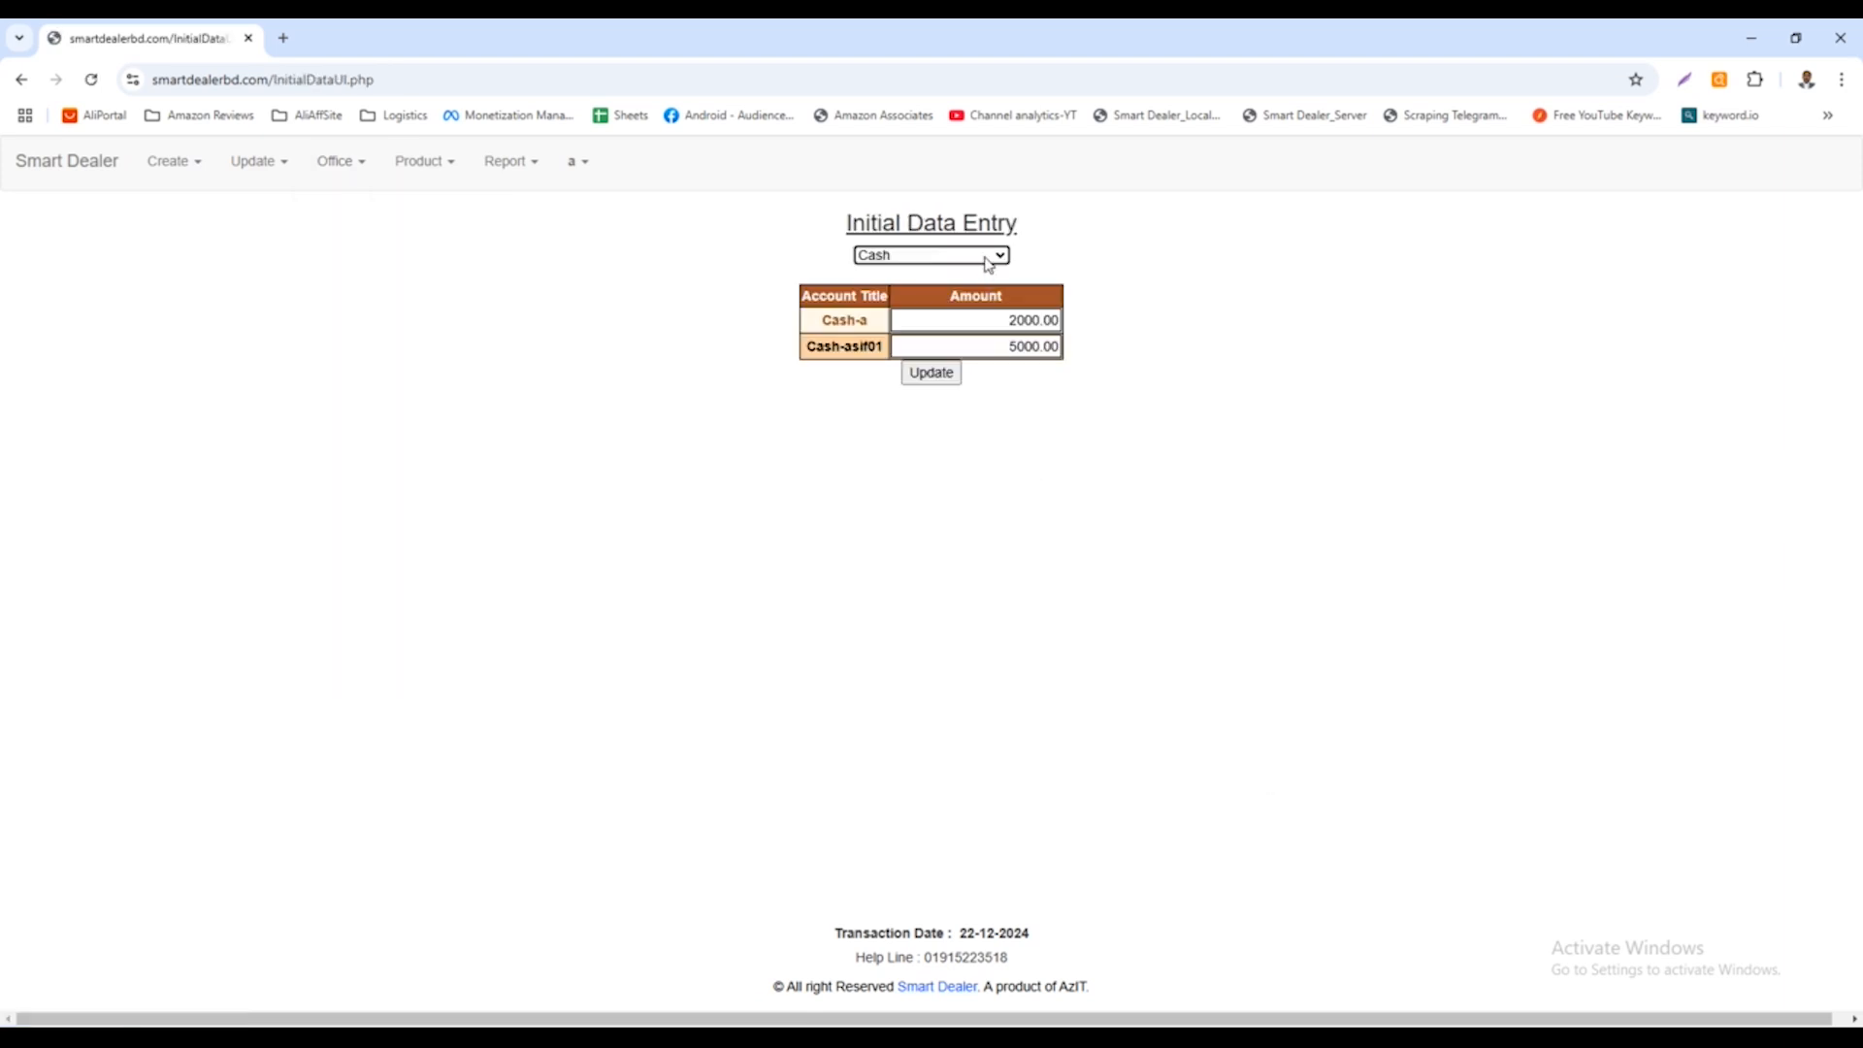
pyautogui.click(986, 258)
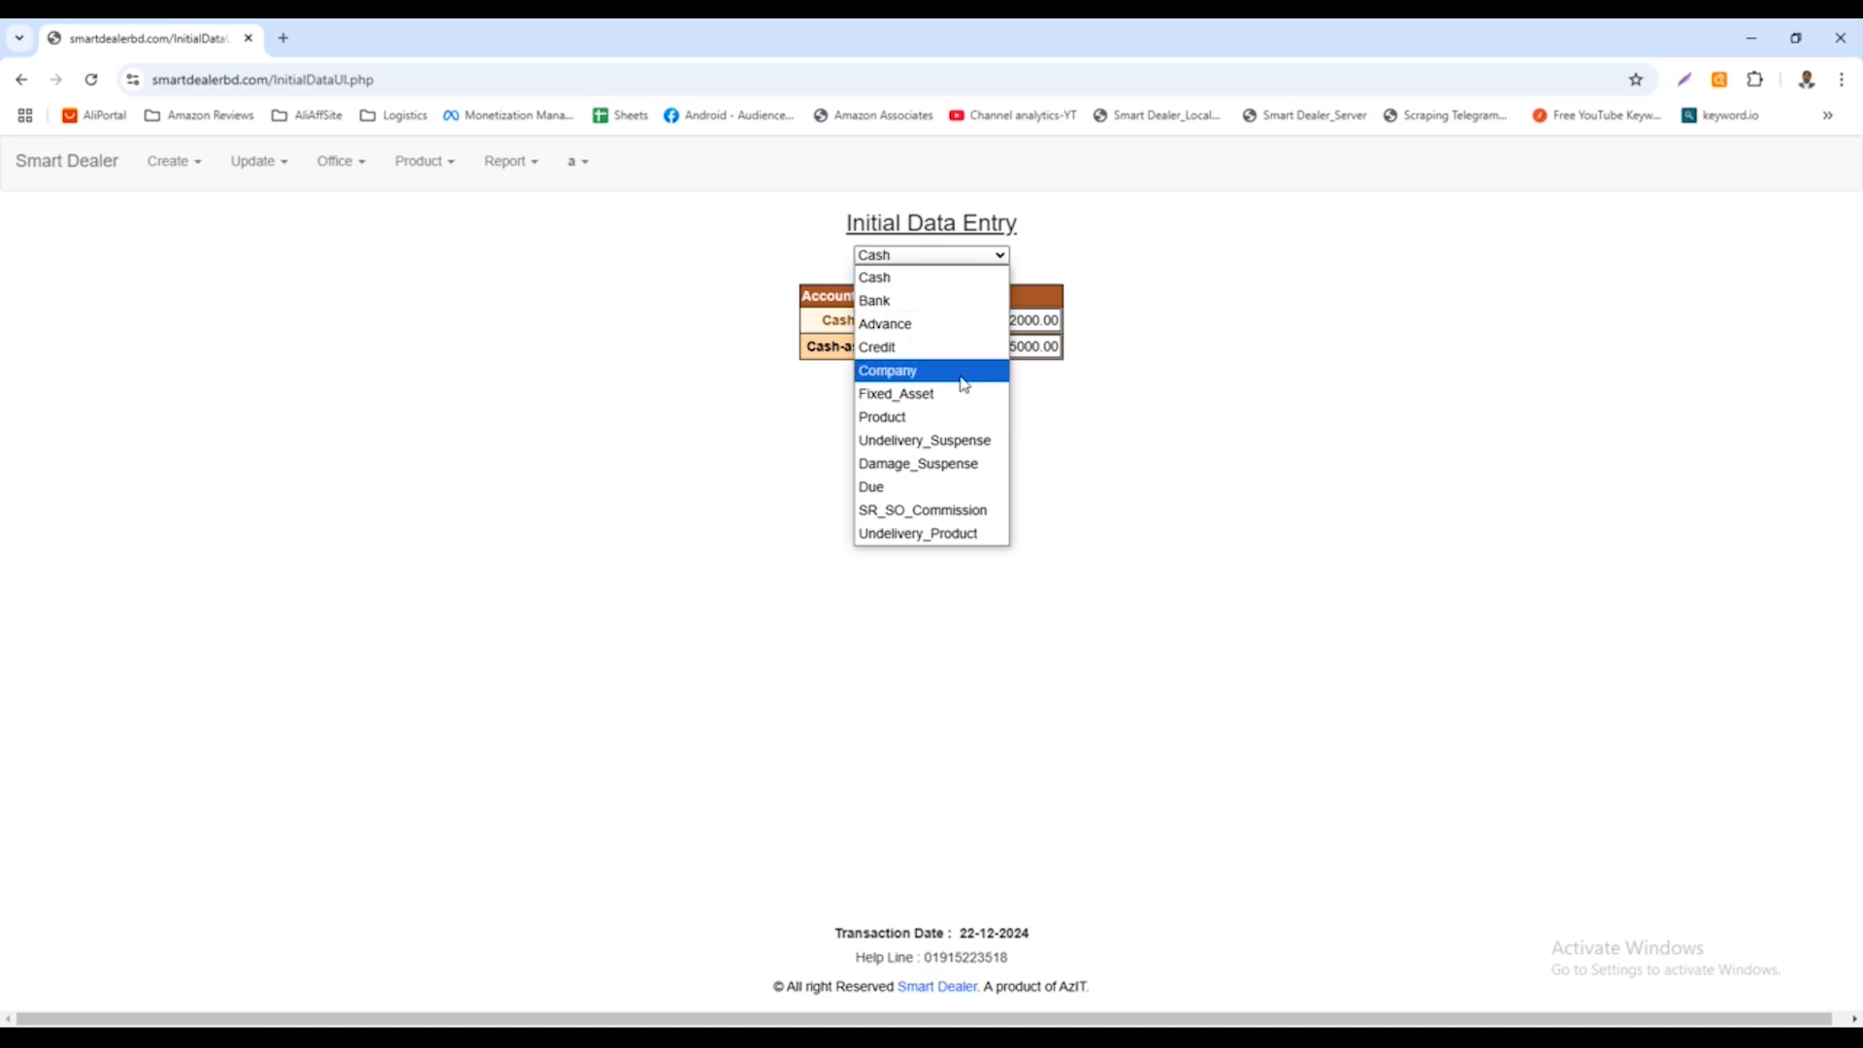
pyautogui.click(940, 515)
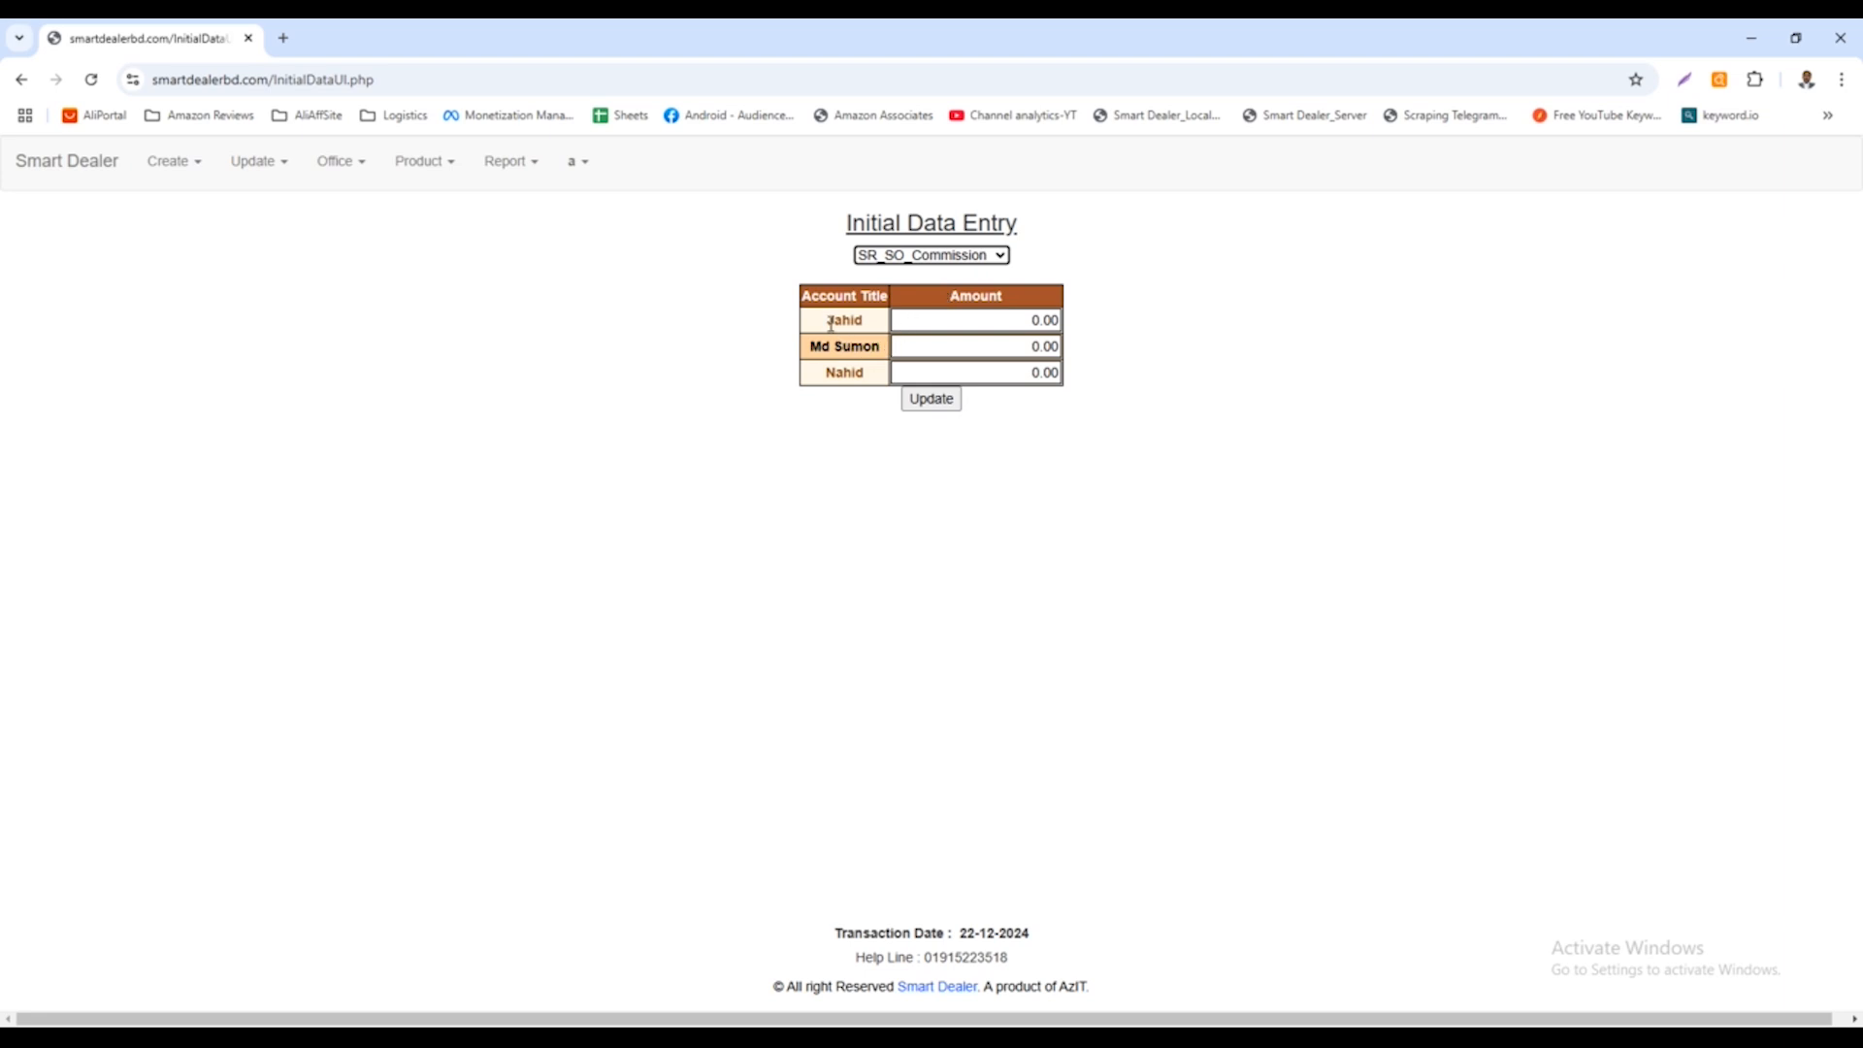
pyautogui.doubleClick(836, 320)
pyautogui.moveTo(813, 347); pyautogui.dragTo(903, 348)
# Display the Fixed_Asset category and highlight the Office Small Chair (Pcs) and Van (Pcs) account titles
pyautogui.click(952, 257)
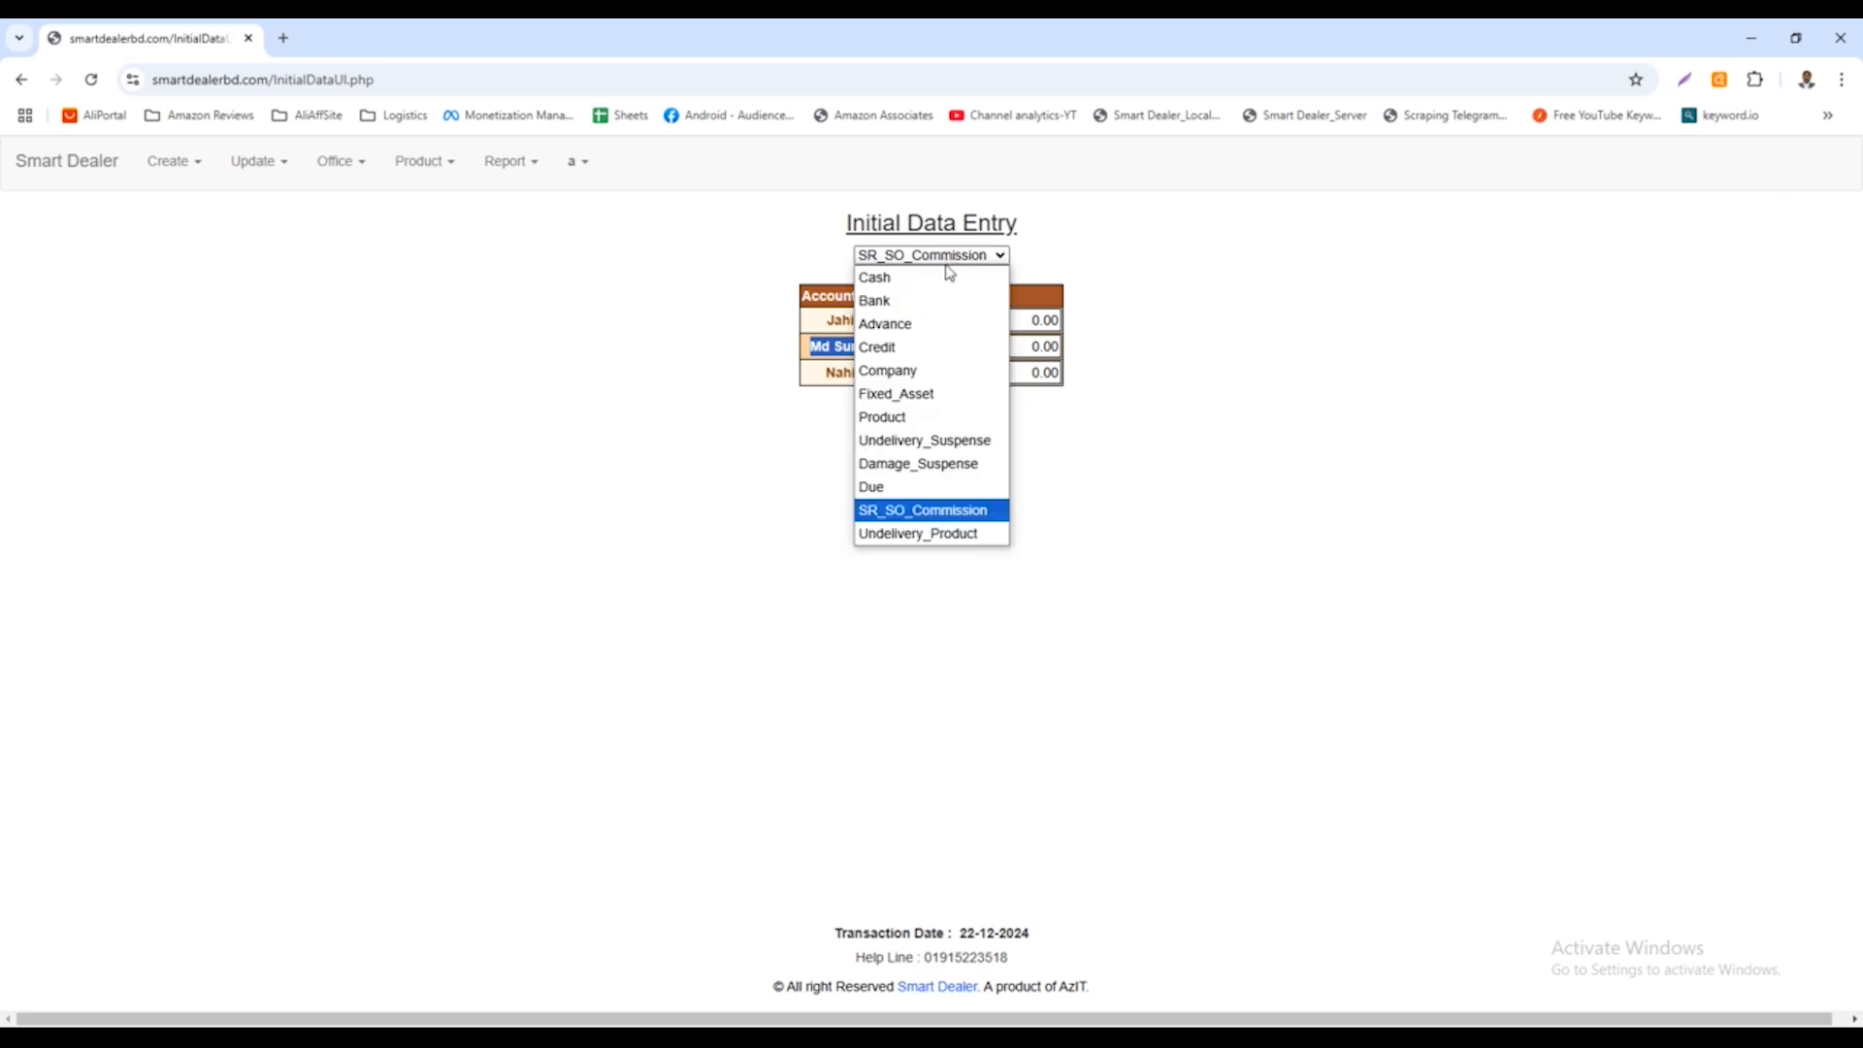
pyautogui.click(922, 396)
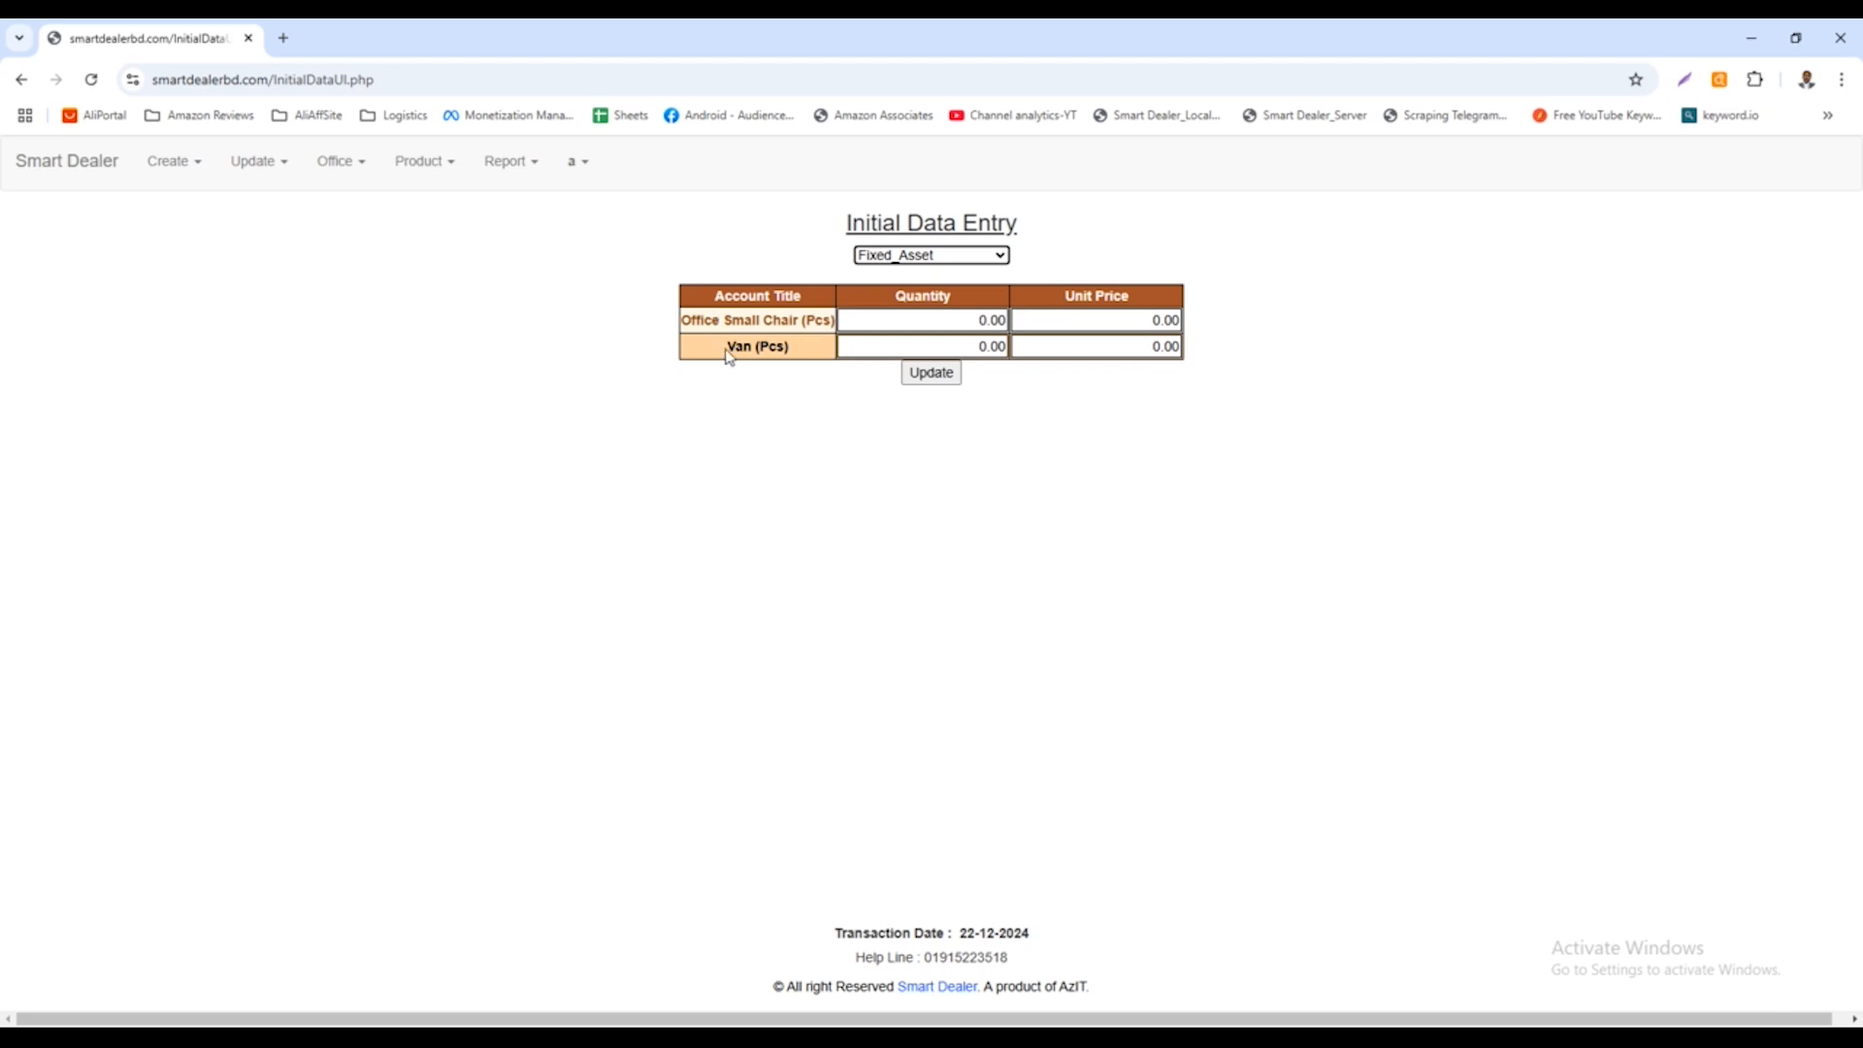
pyautogui.moveTo(726, 347); pyautogui.dragTo(796, 353)
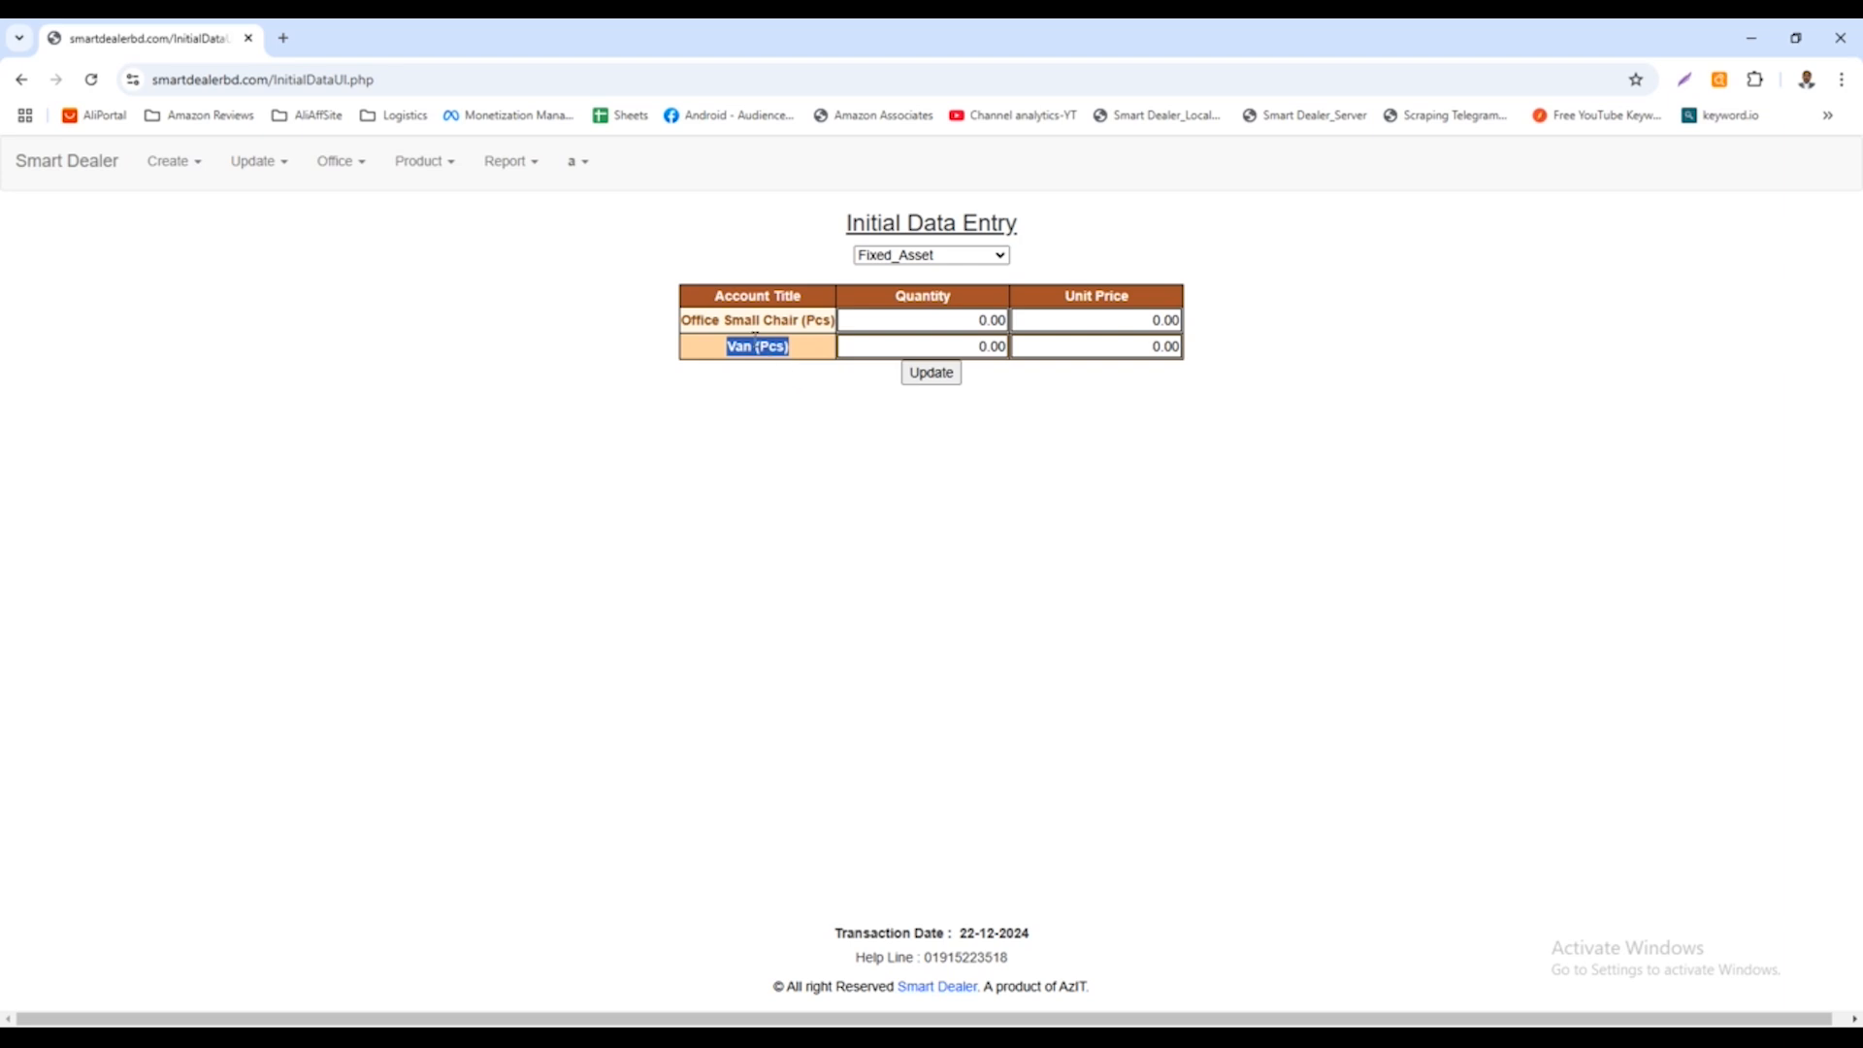
pyautogui.moveTo(683, 322); pyautogui.dragTo(832, 320)
pyautogui.moveTo(726, 346); pyautogui.dragTo(806, 349)
# Display the Advance category and highlight the person's name in the first advance account title
pyautogui.click(900, 255)
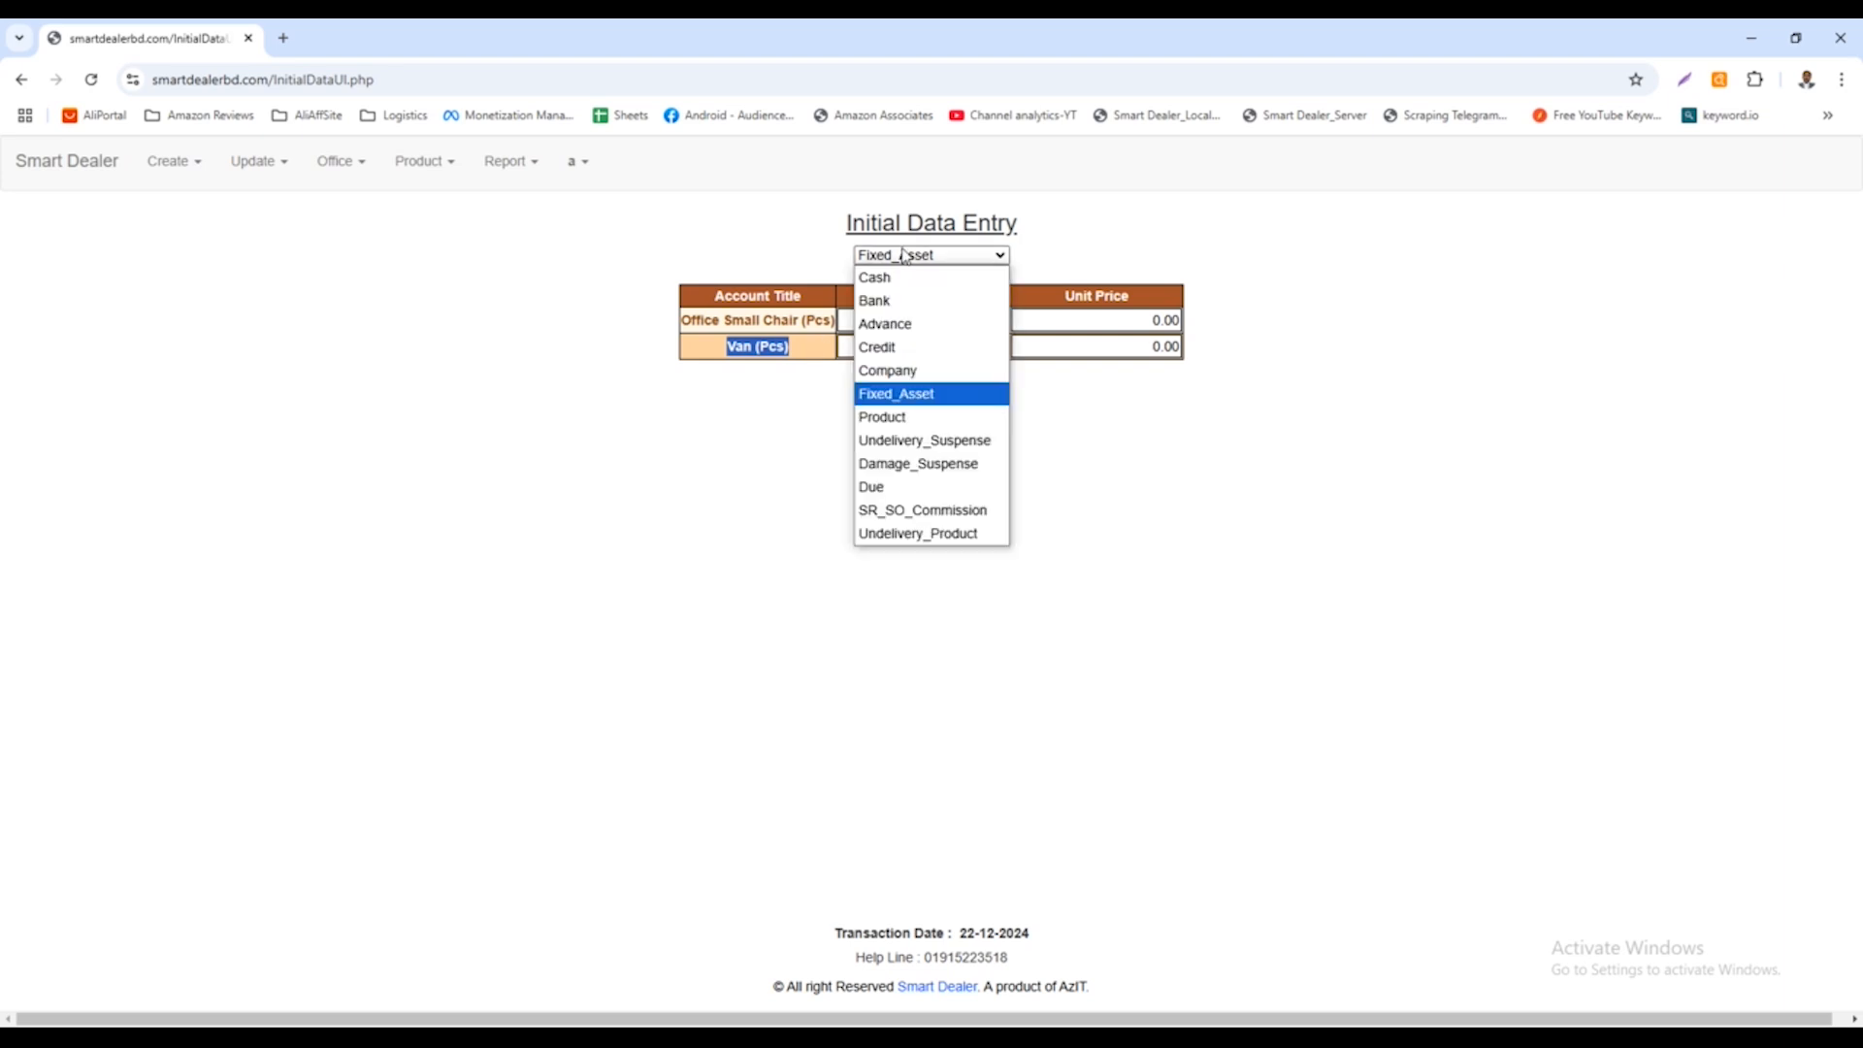
pyautogui.click(910, 323)
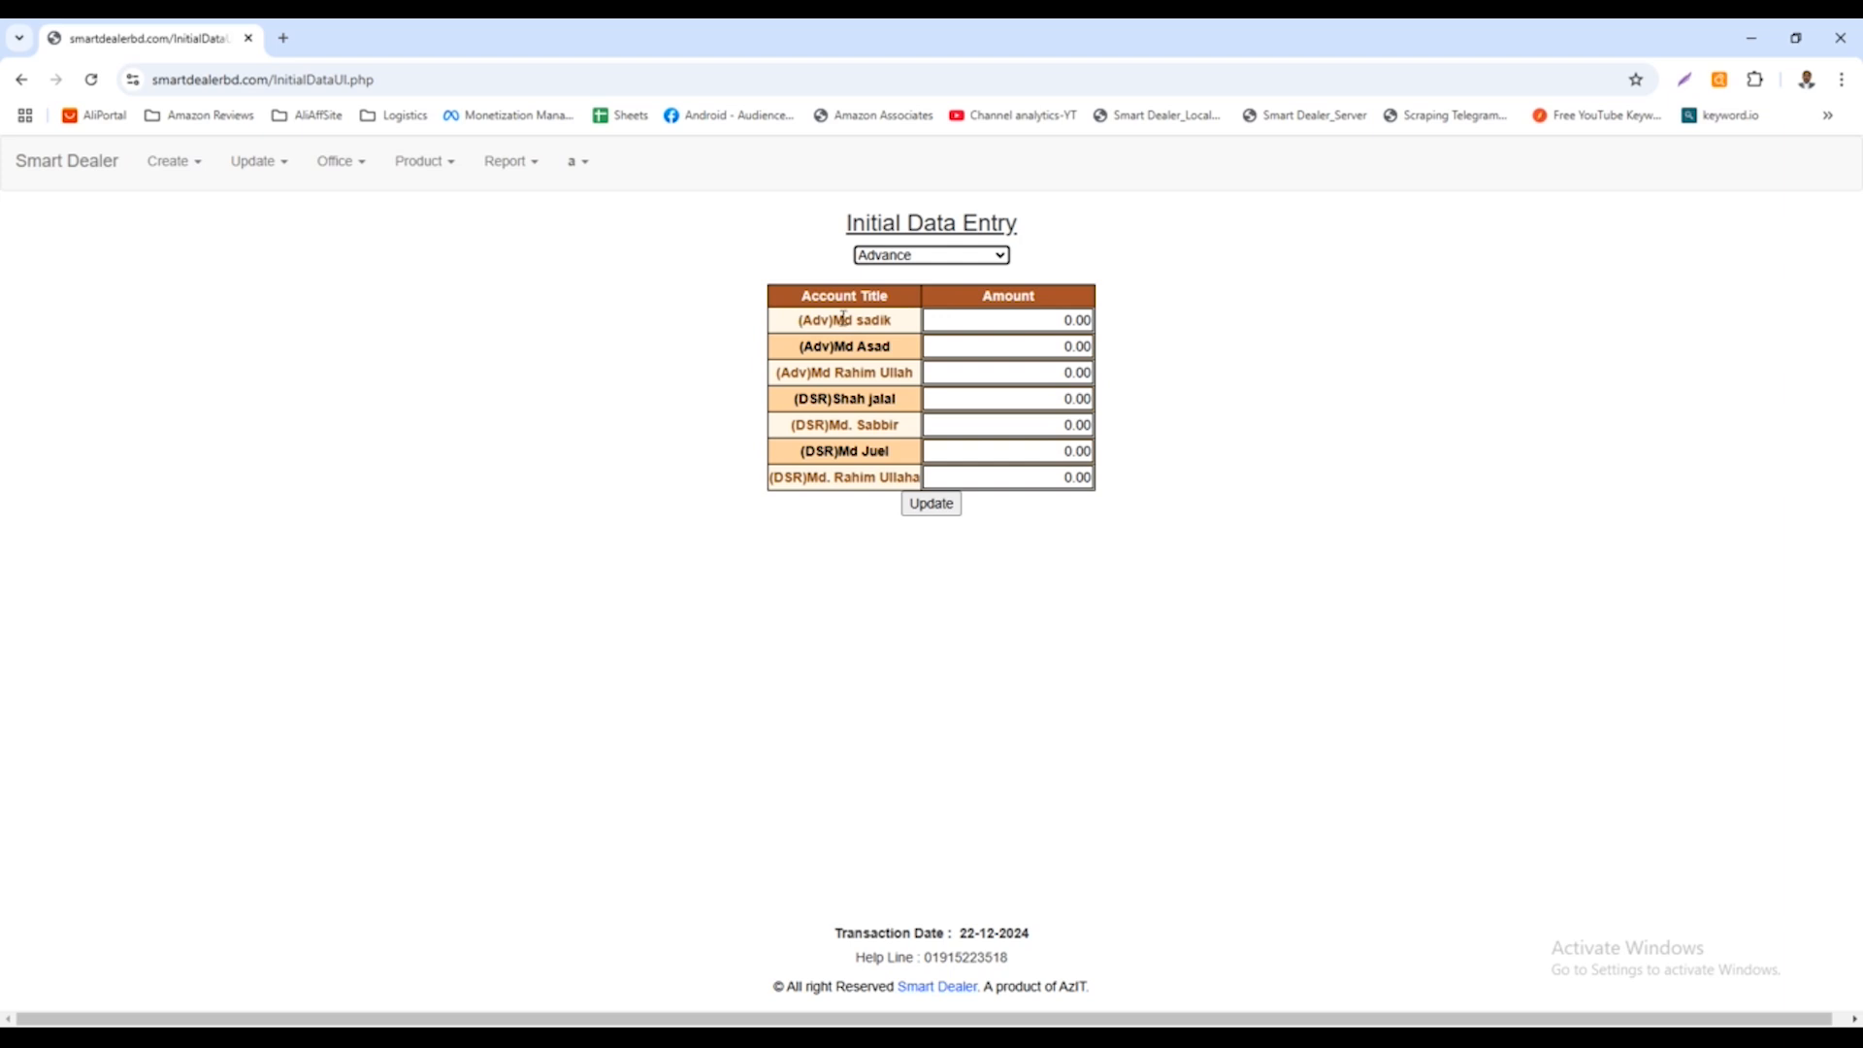
pyautogui.moveTo(832, 320); pyautogui.dragTo(894, 323)
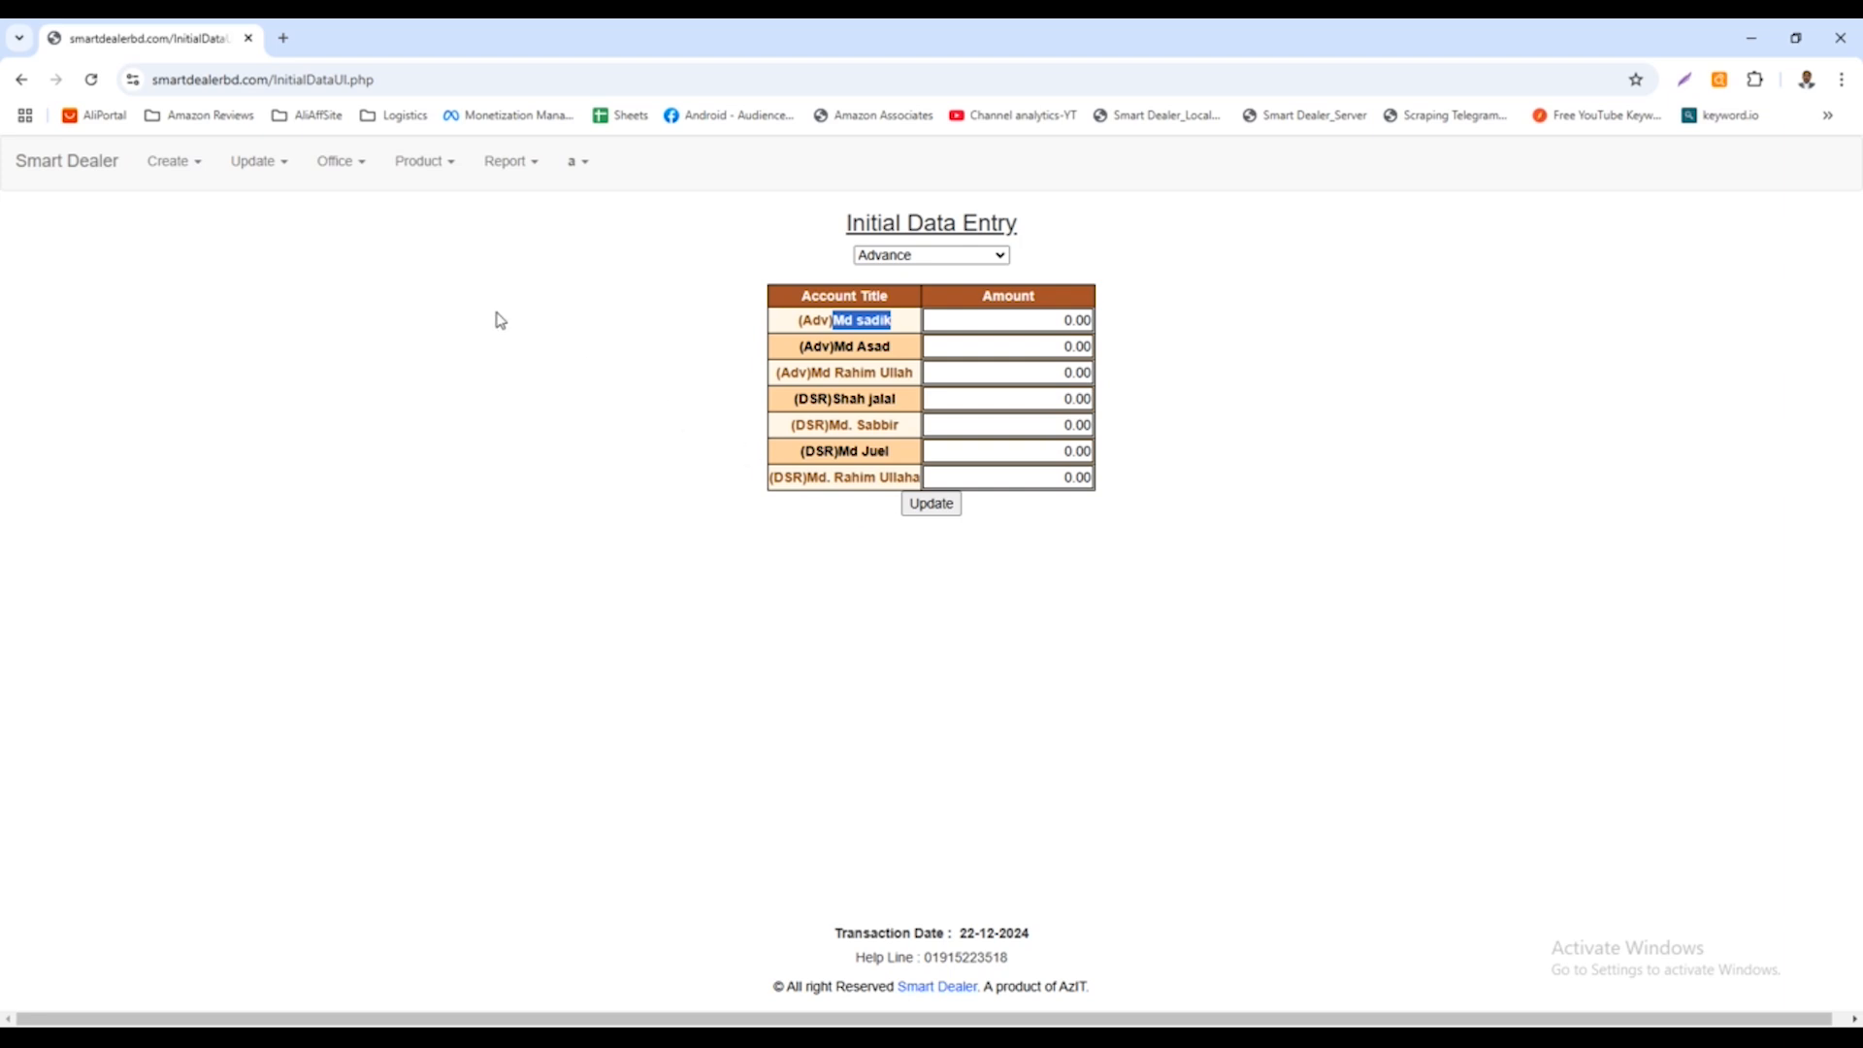
# View the forms for creating an advance head and a bank account
pyautogui.click(161, 165)
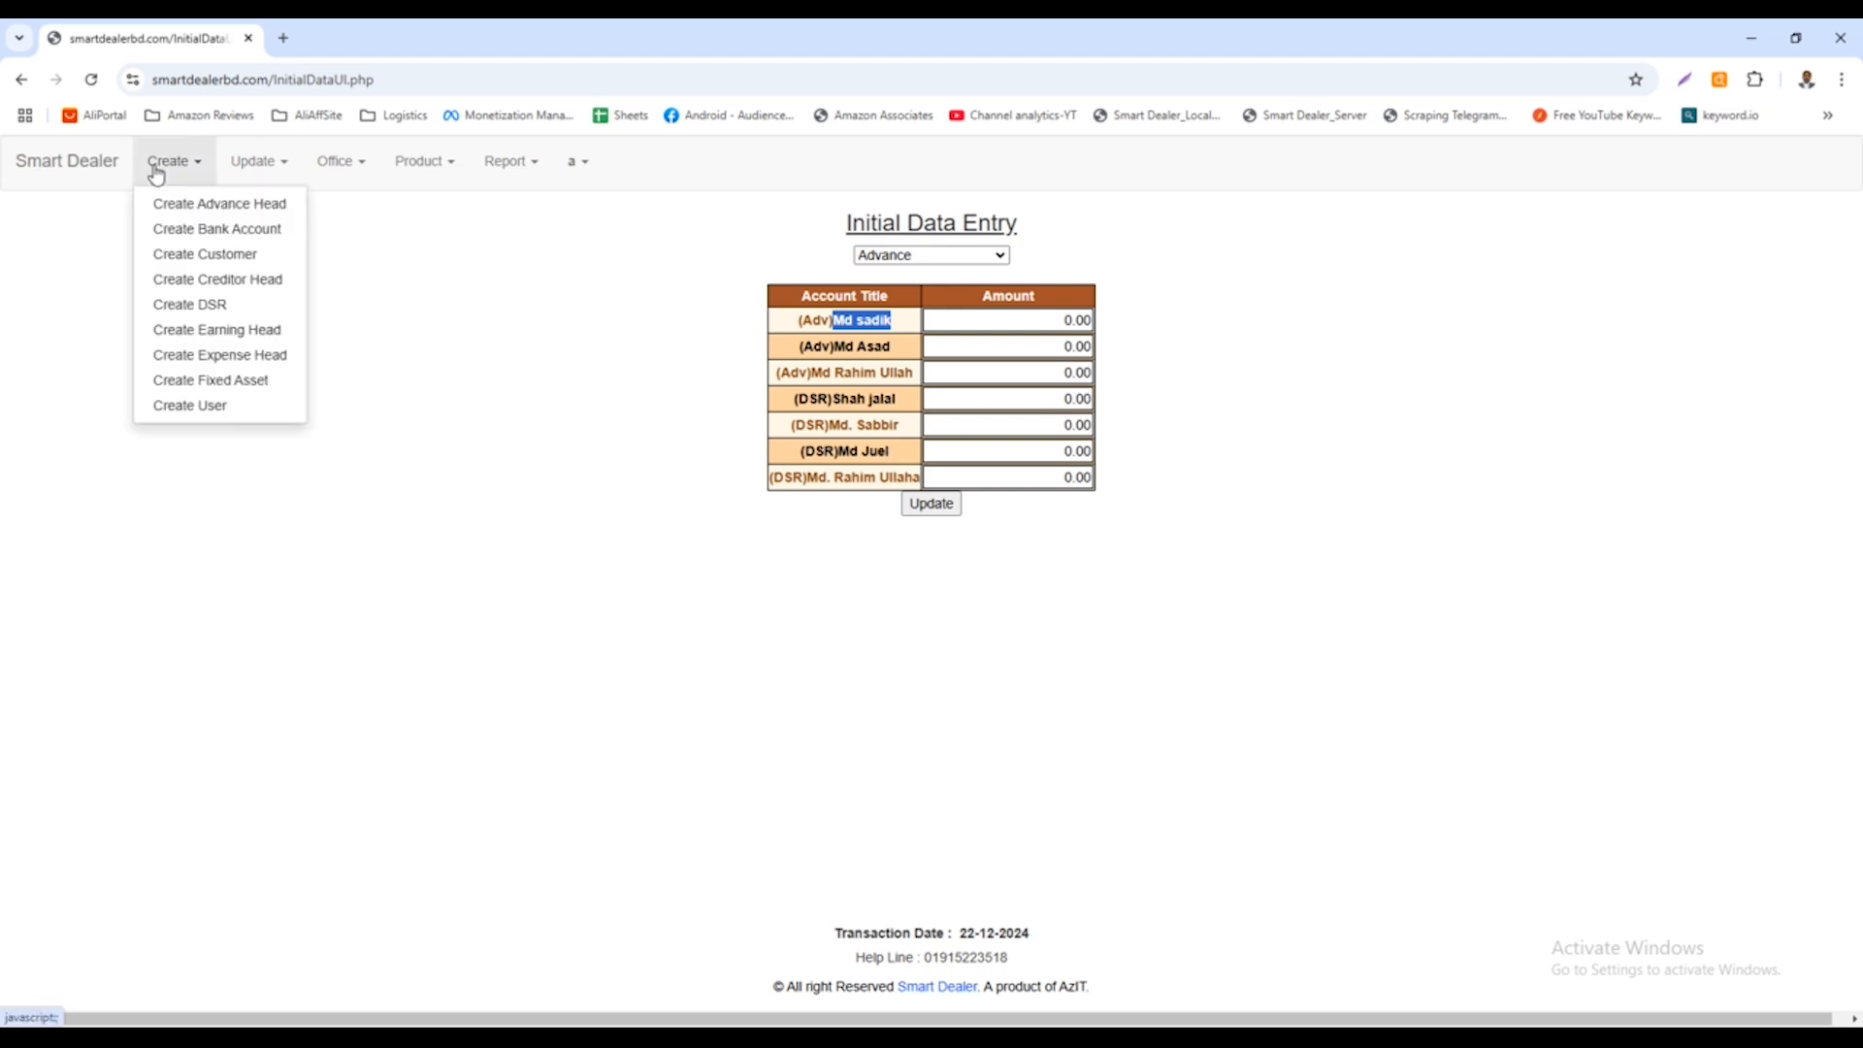
pyautogui.click(171, 206)
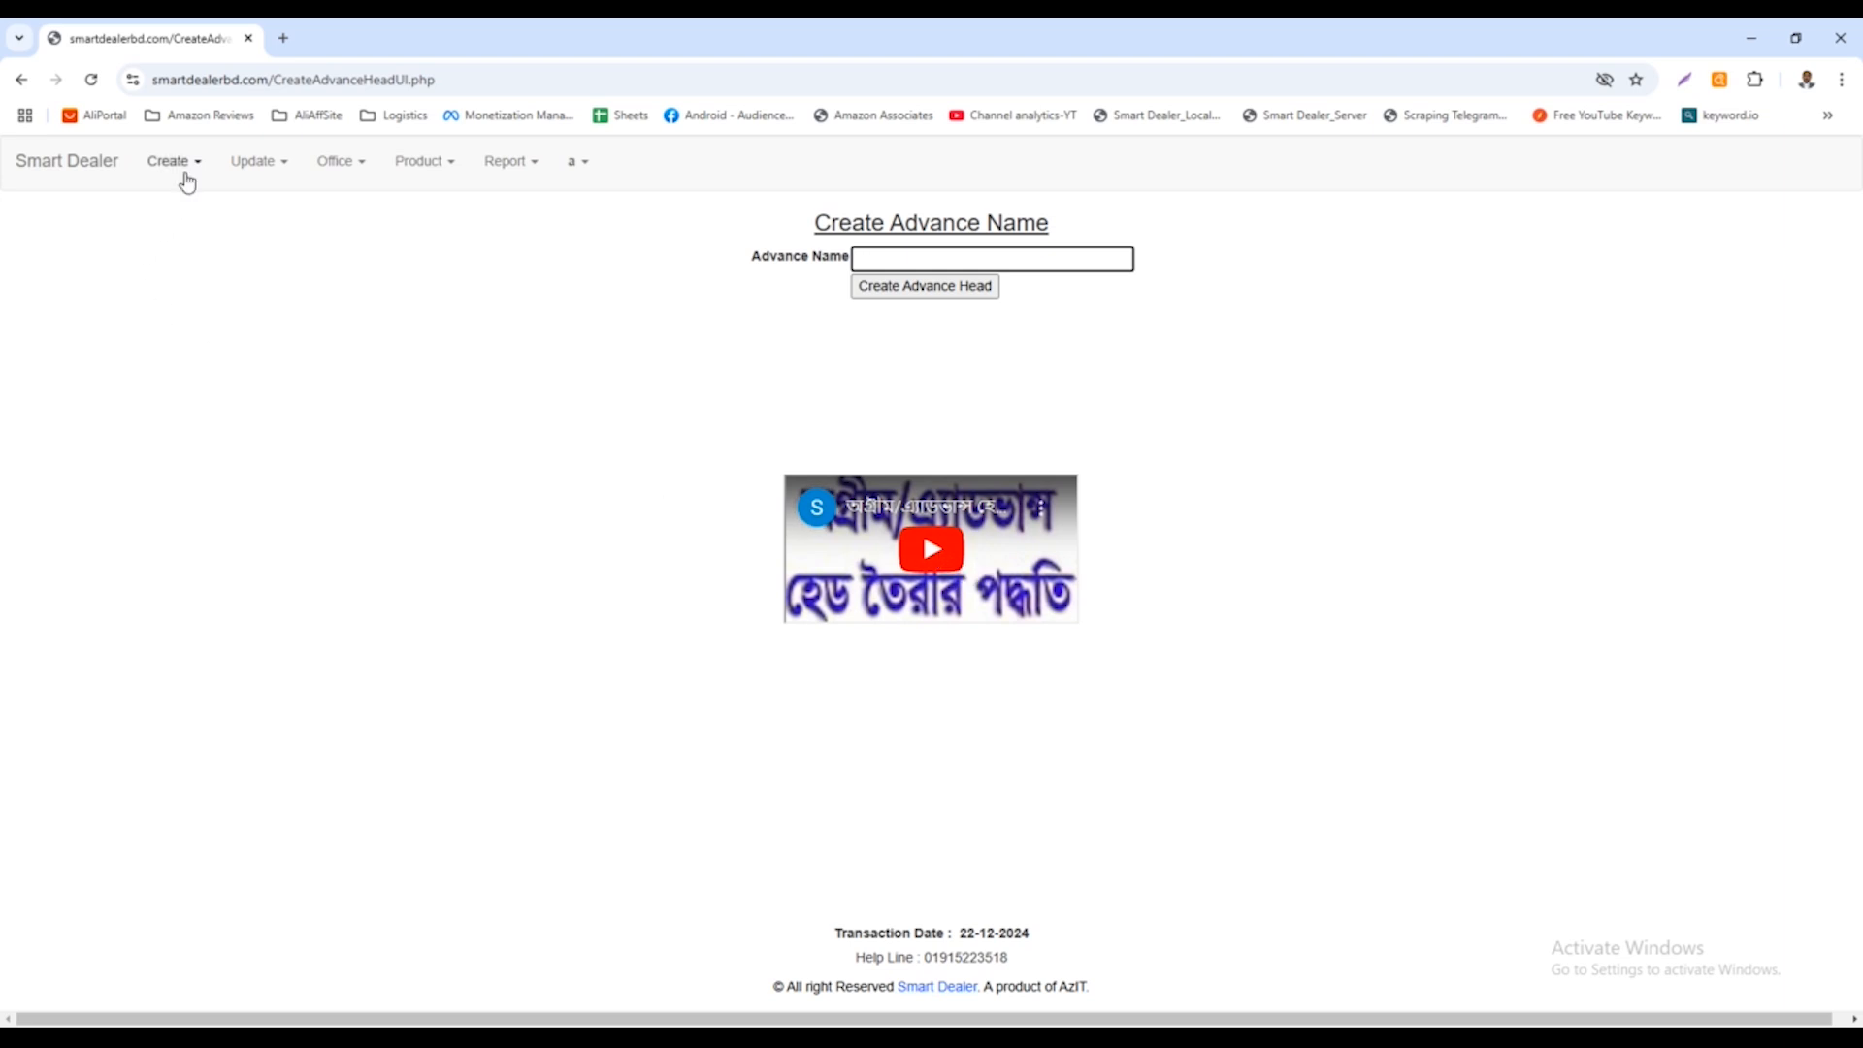
pyautogui.click(180, 162)
pyautogui.click(188, 236)
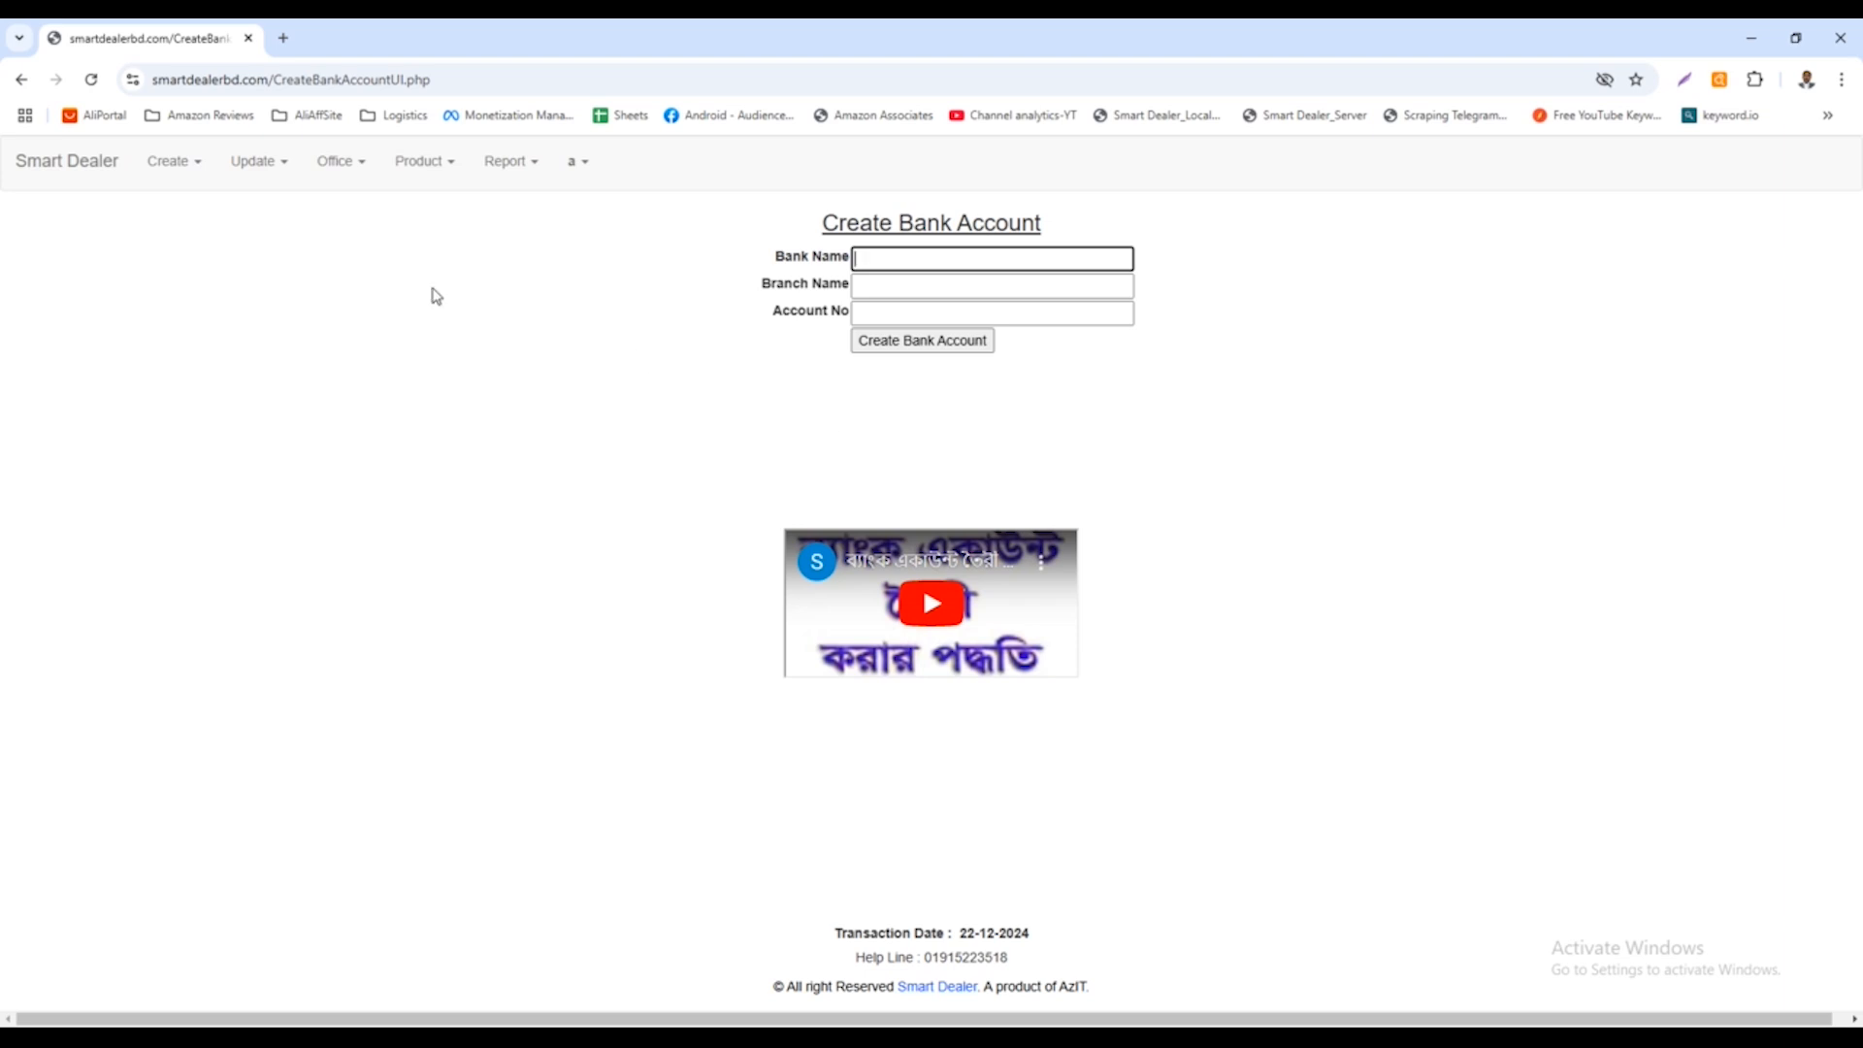
# Return to Initial Data Entry, display the Company category and select the amount of Pran Potata Biscuit
pyautogui.click(336, 162)
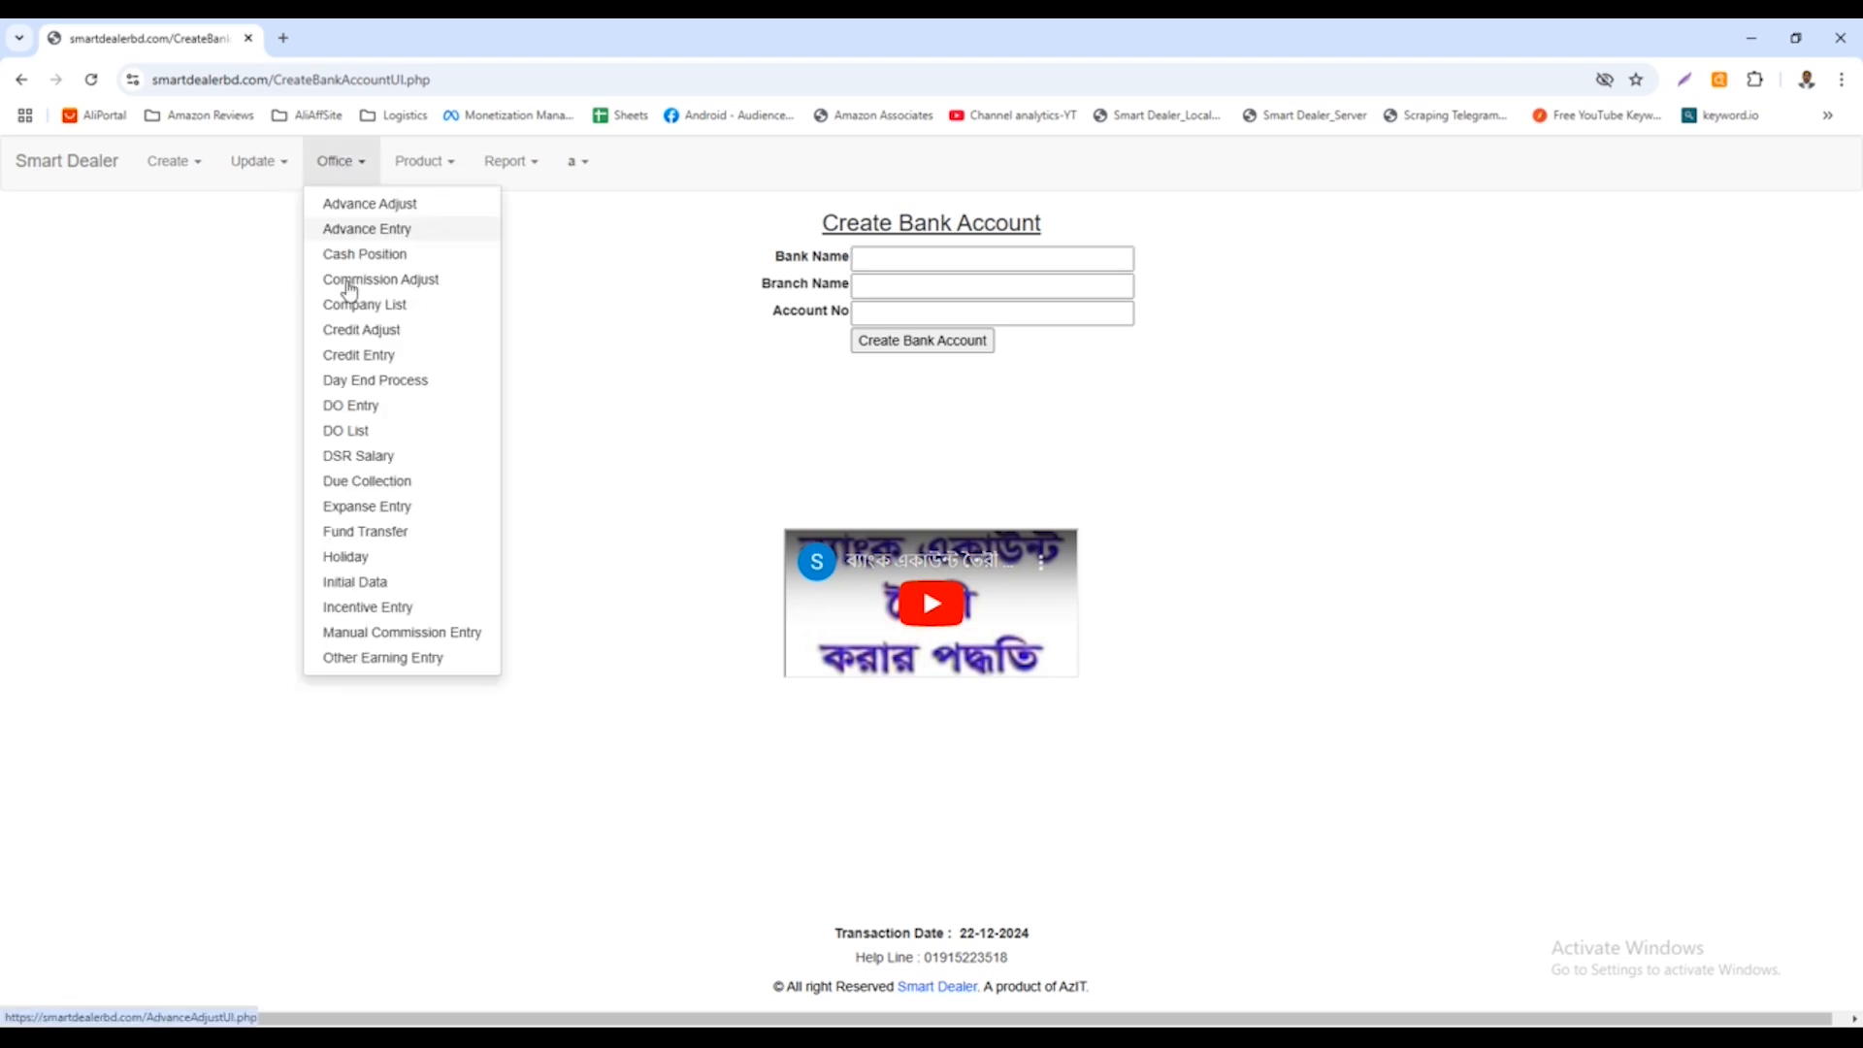
pyautogui.click(357, 582)
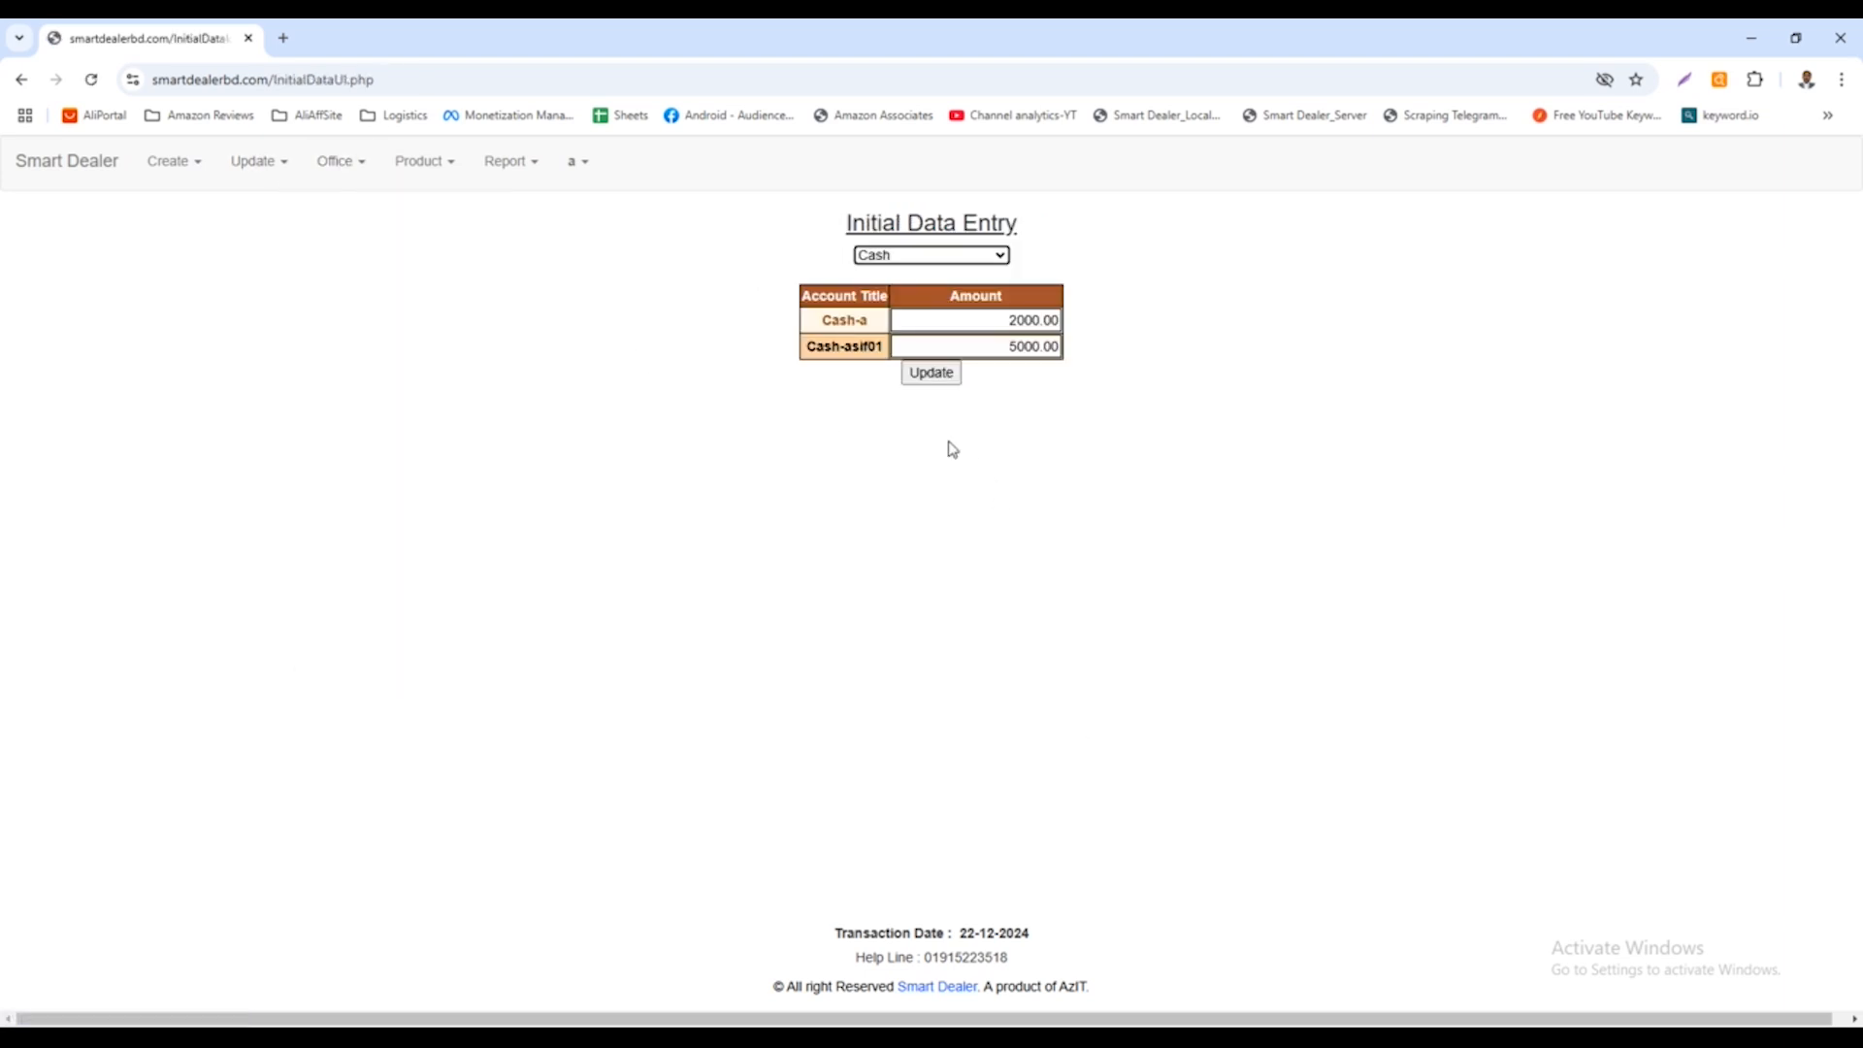
pyautogui.click(926, 258)
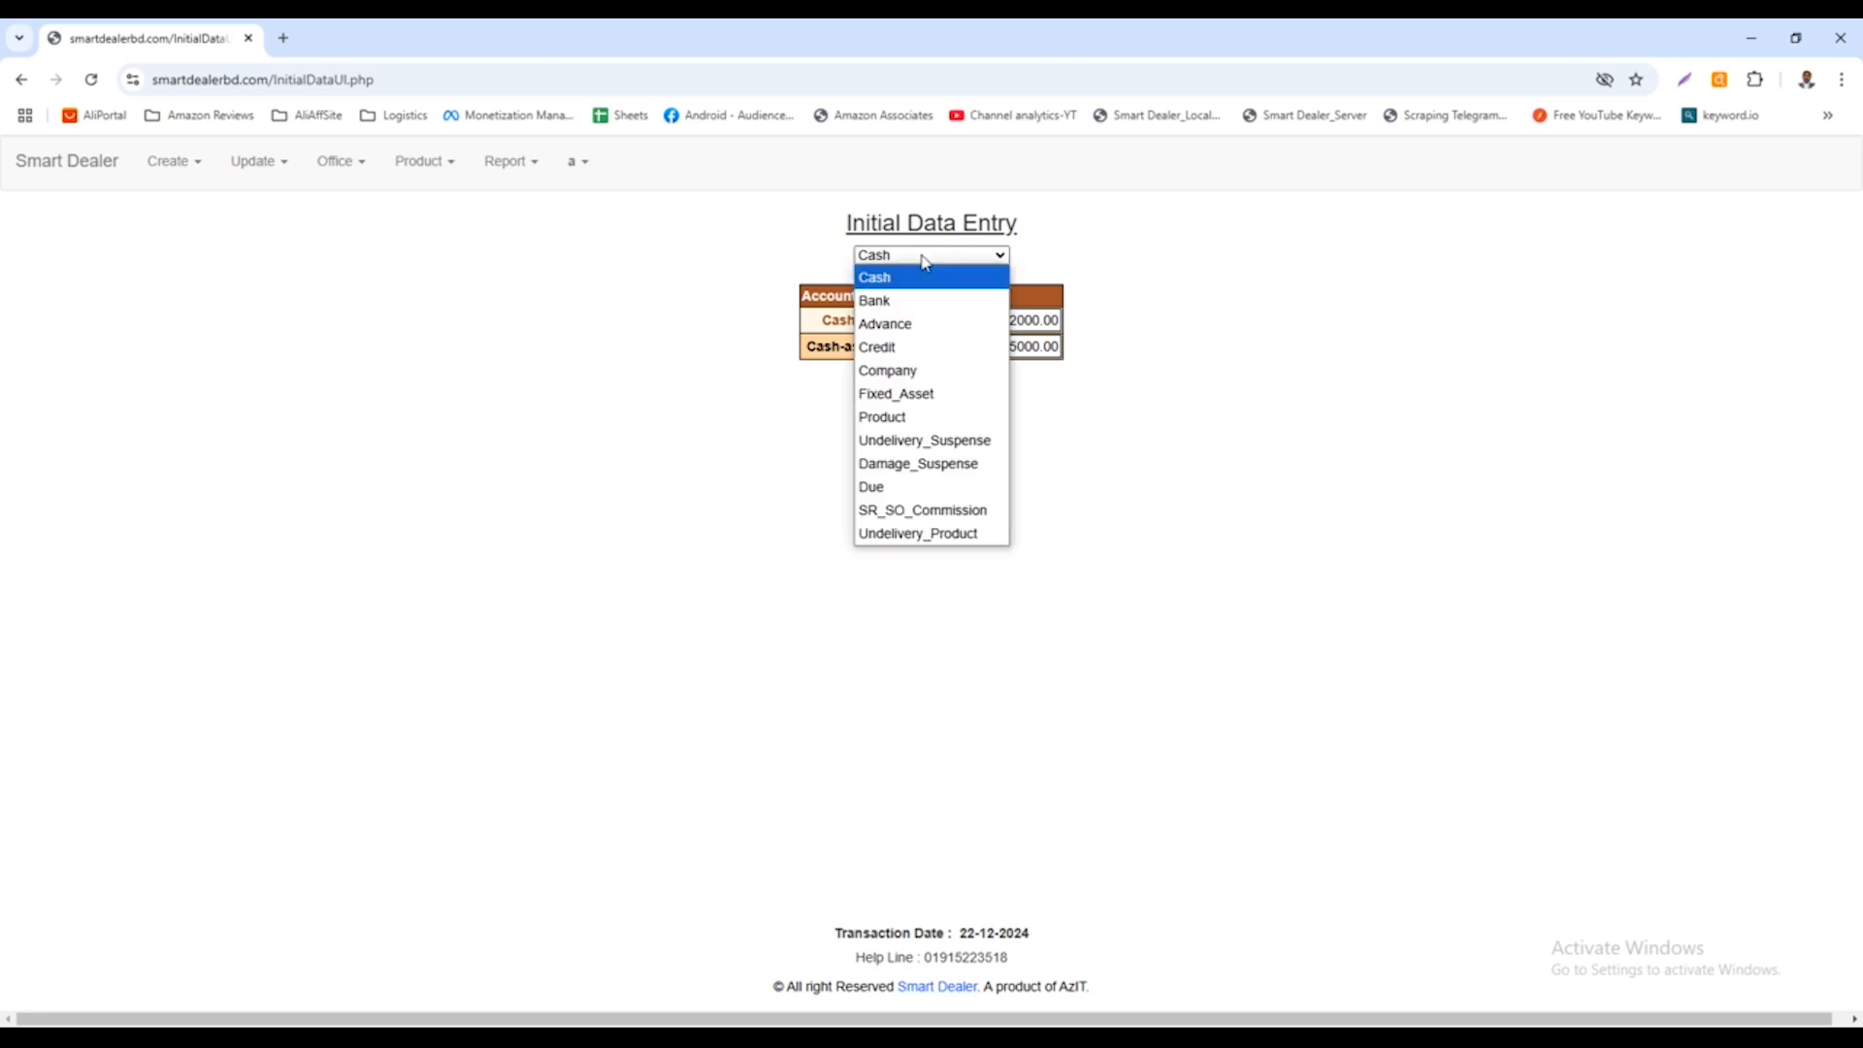
pyautogui.click(908, 371)
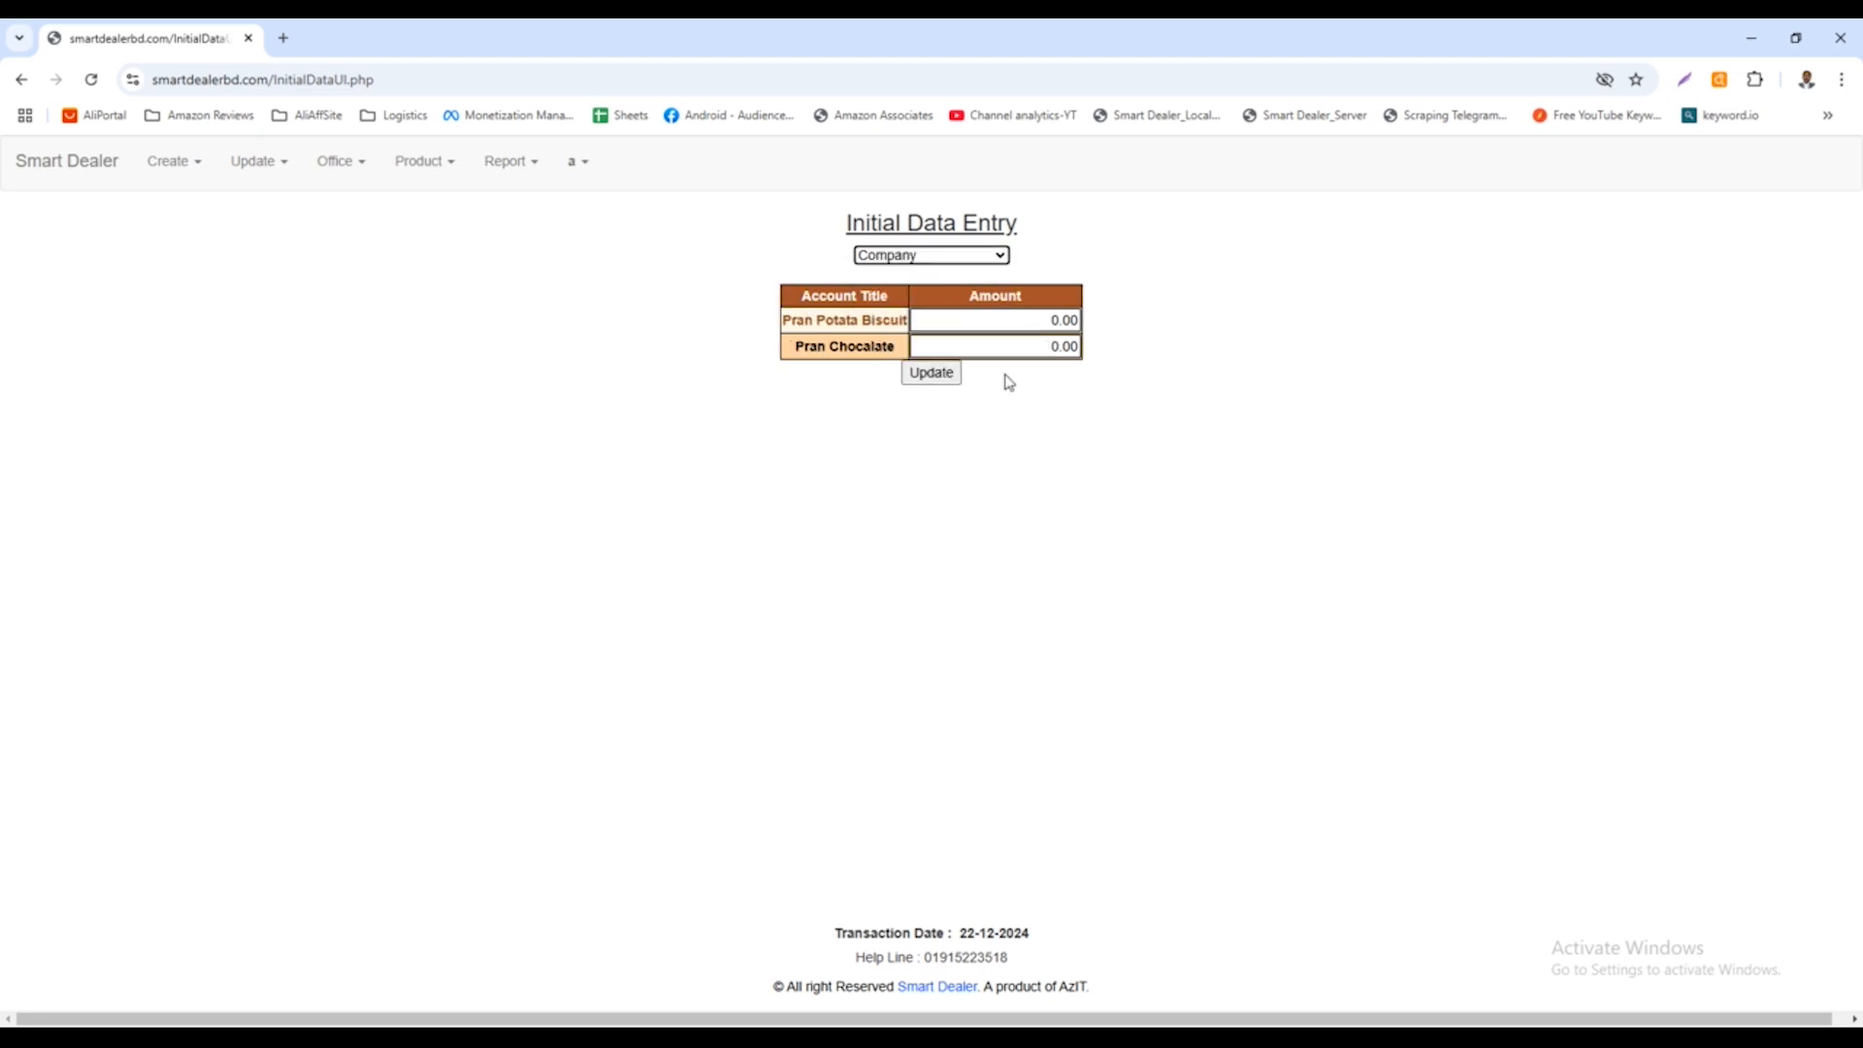
pyautogui.click(1040, 325)
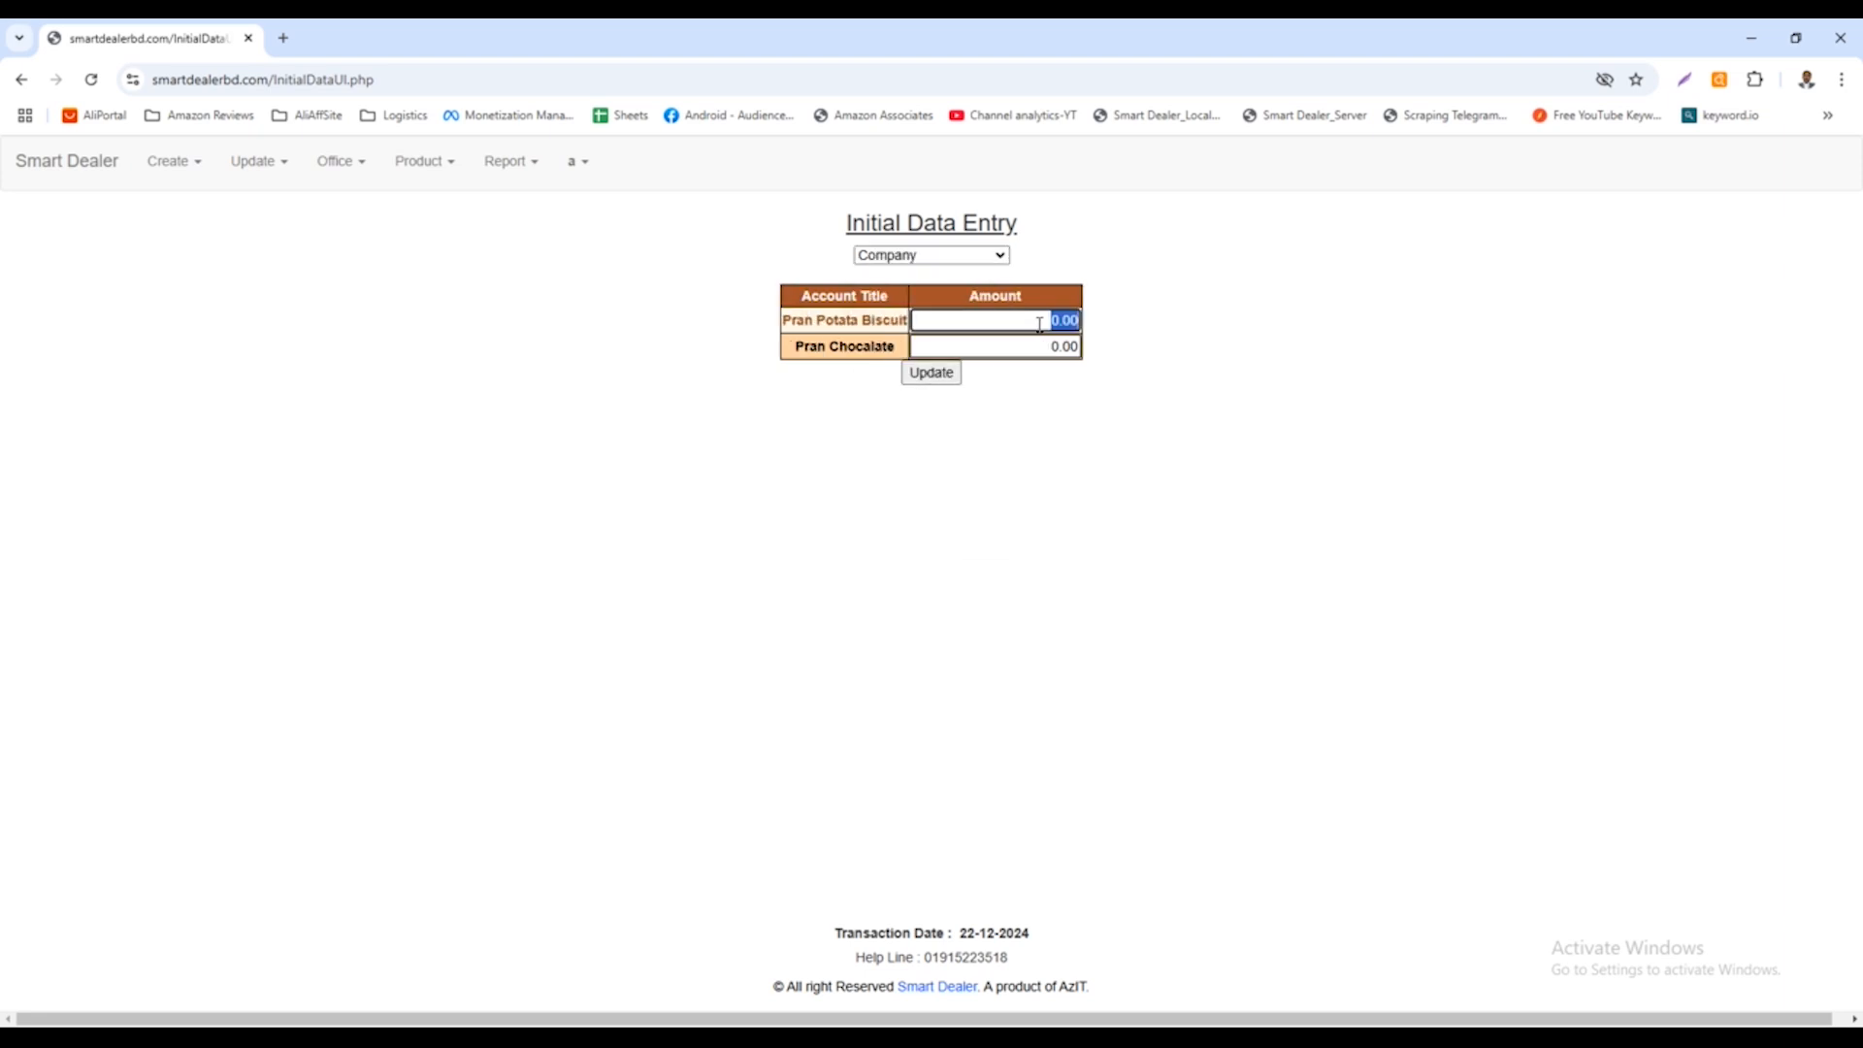
# Display the Credit category and highlight the creditor's name in the account title
pyautogui.click(946, 254)
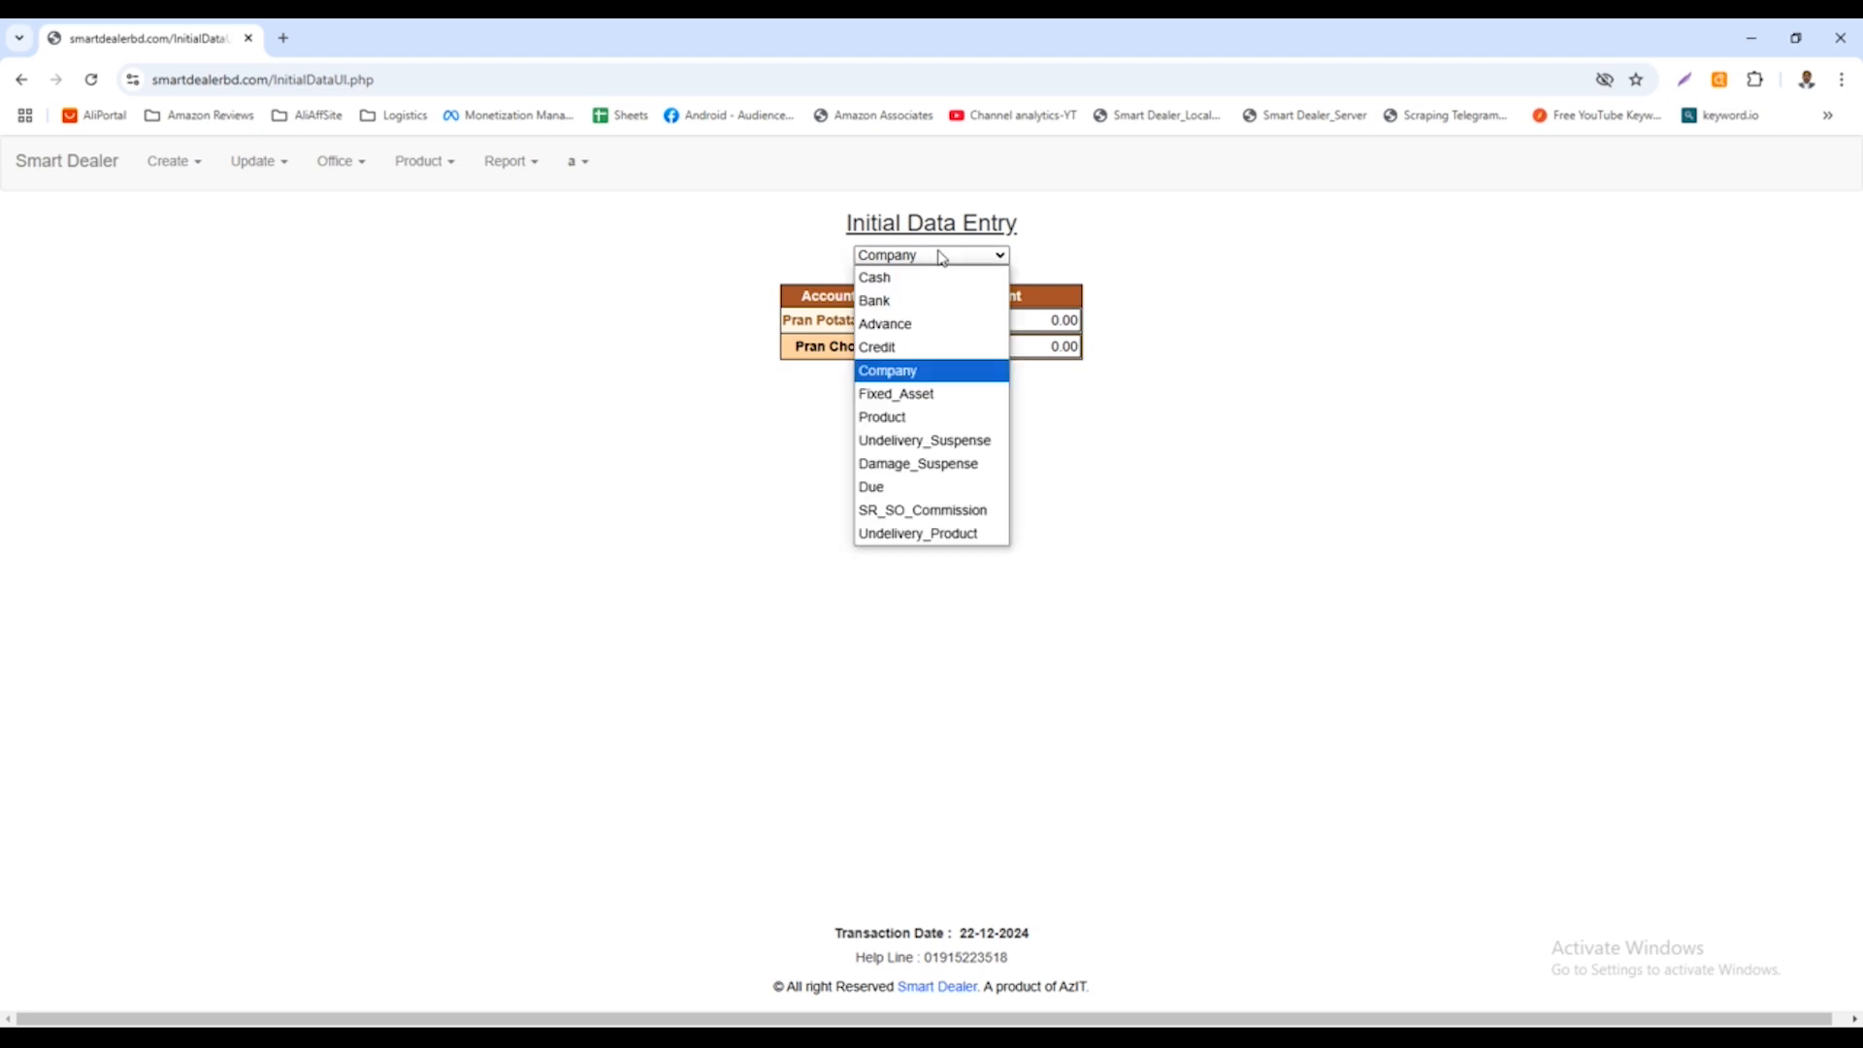
pyautogui.click(887, 347)
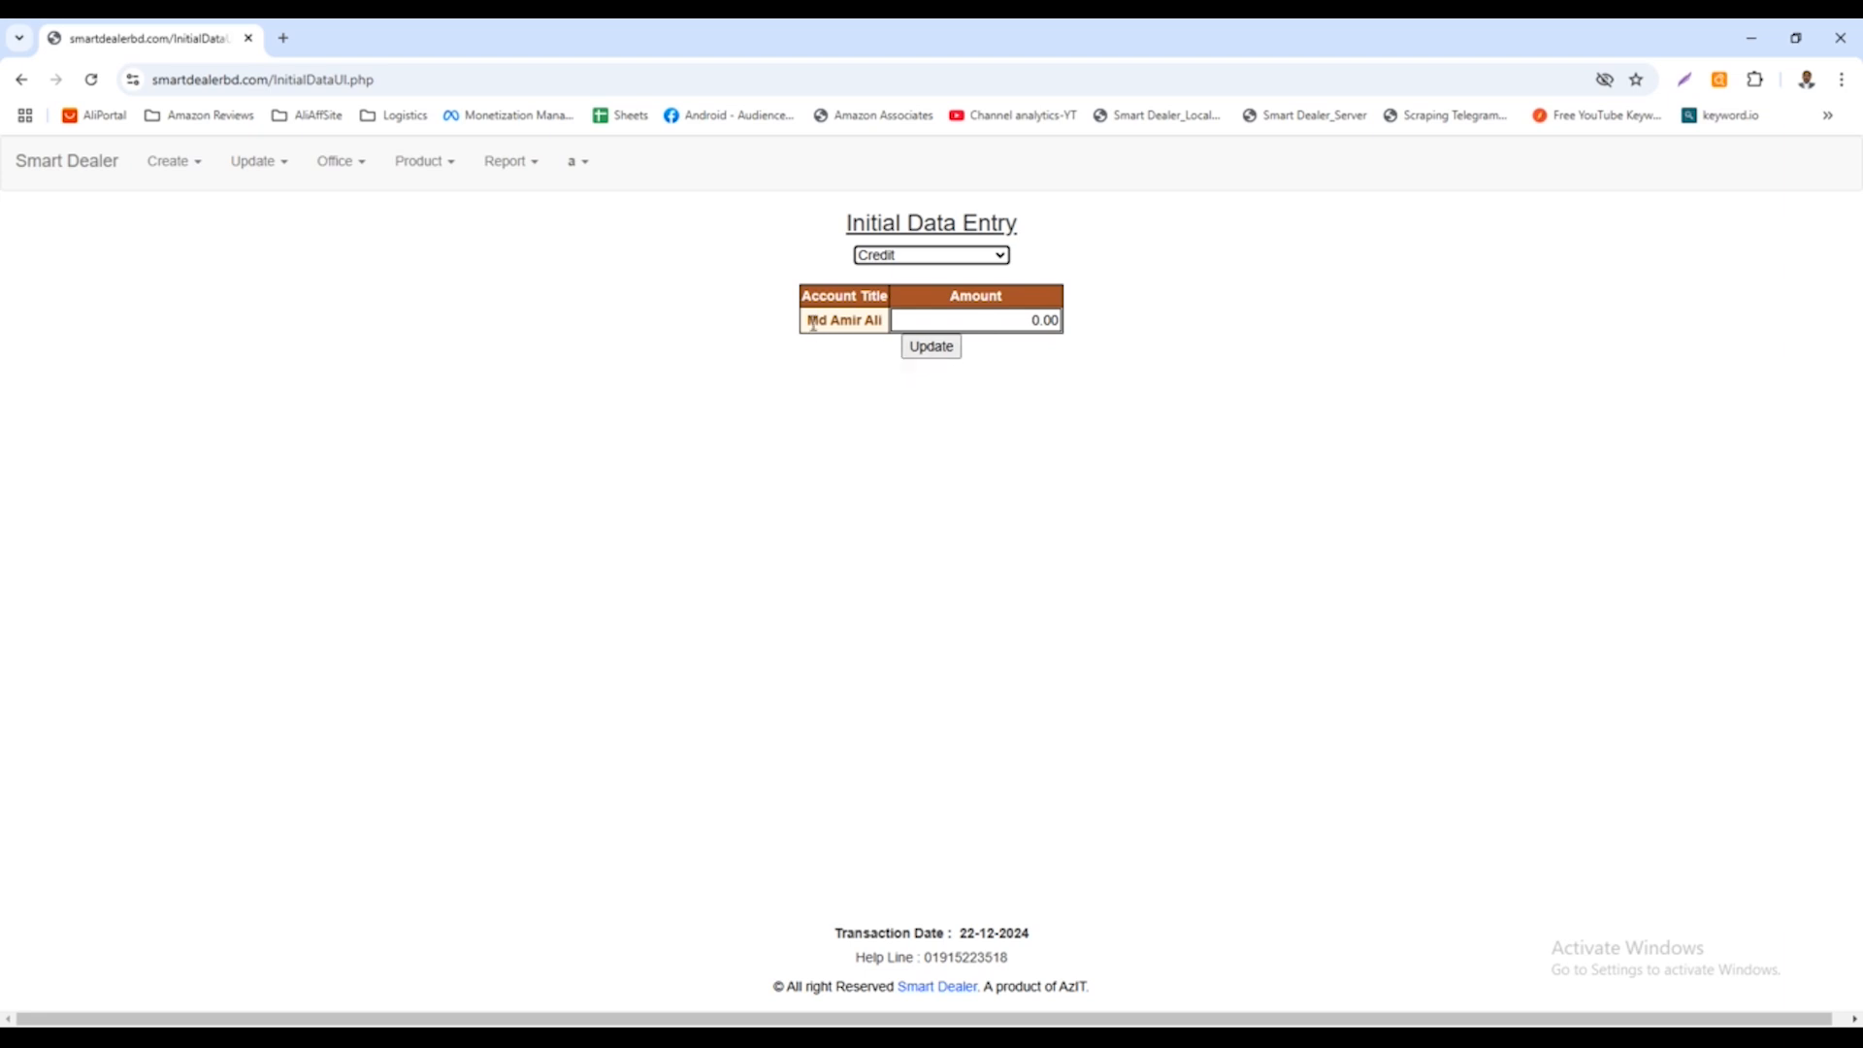
pyautogui.moveTo(813, 323); pyautogui.dragTo(887, 325)
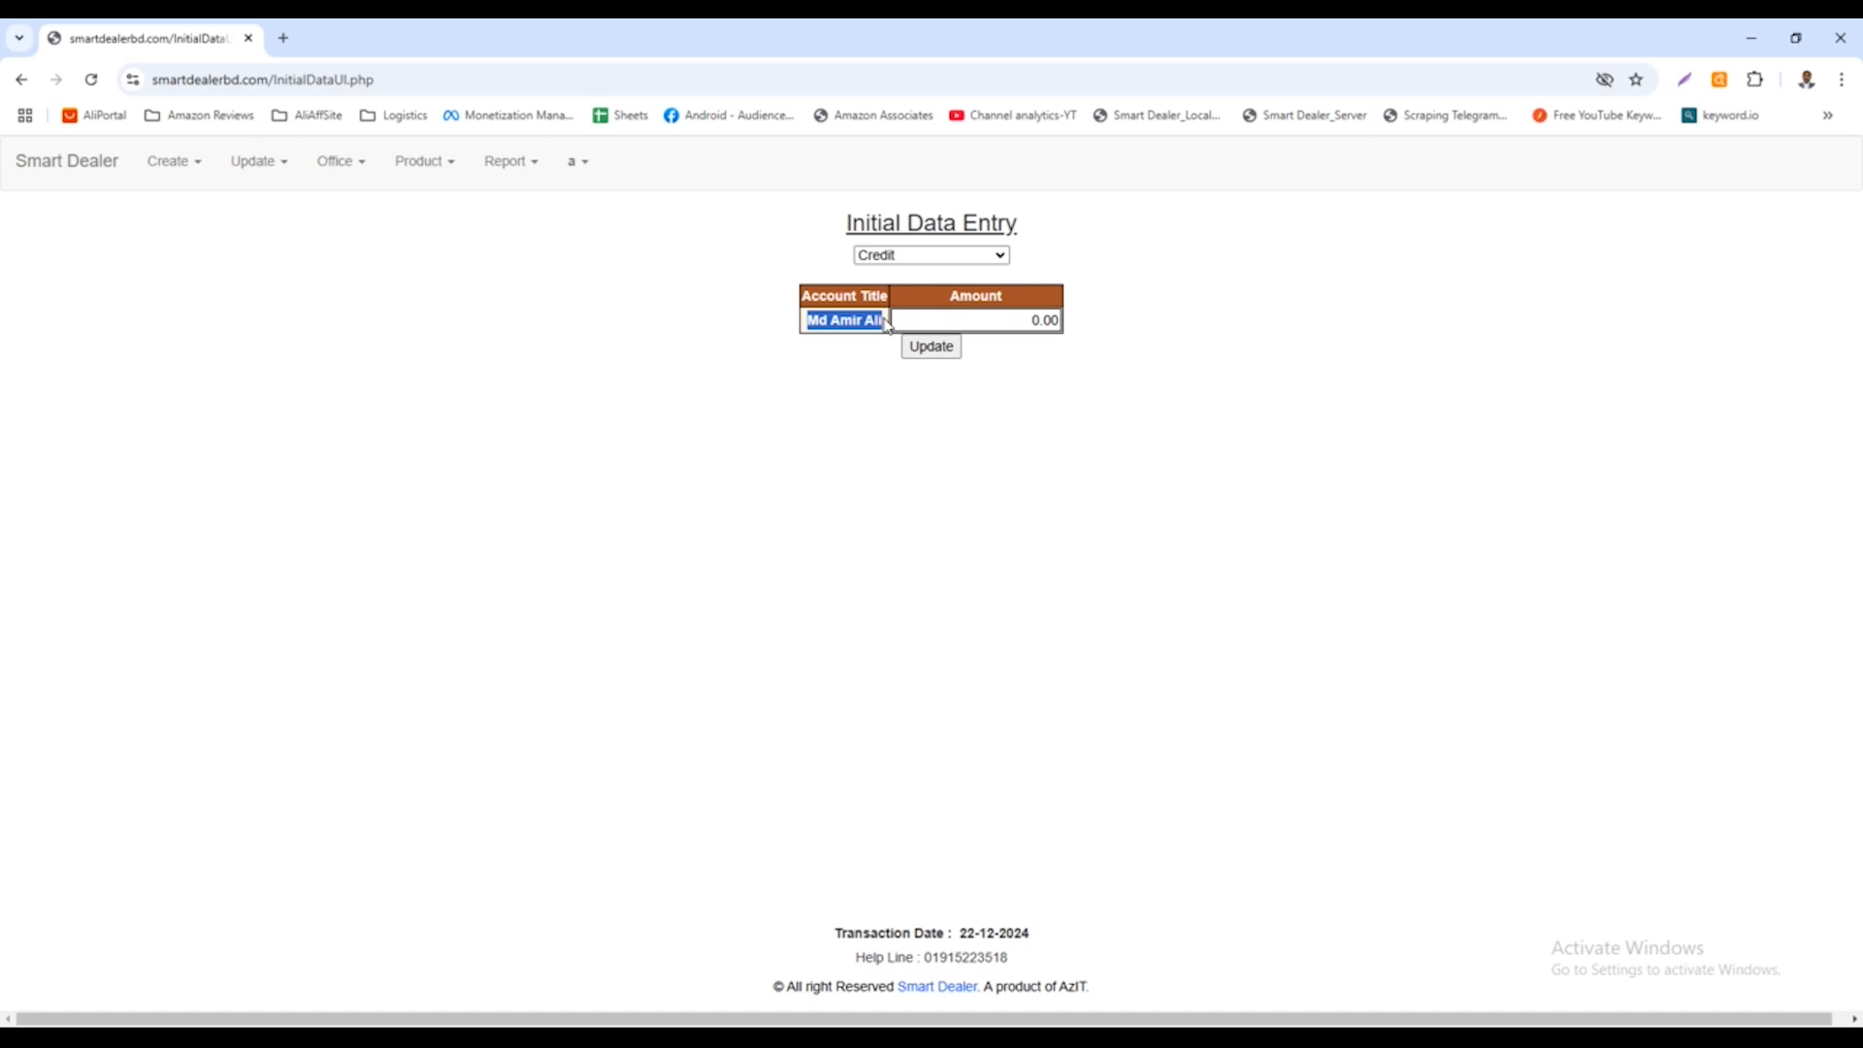
# Review the Undelivery_Suspense, Damage_Suspense and Fixed_Asset categories of the initial data in turn
pyautogui.click(907, 256)
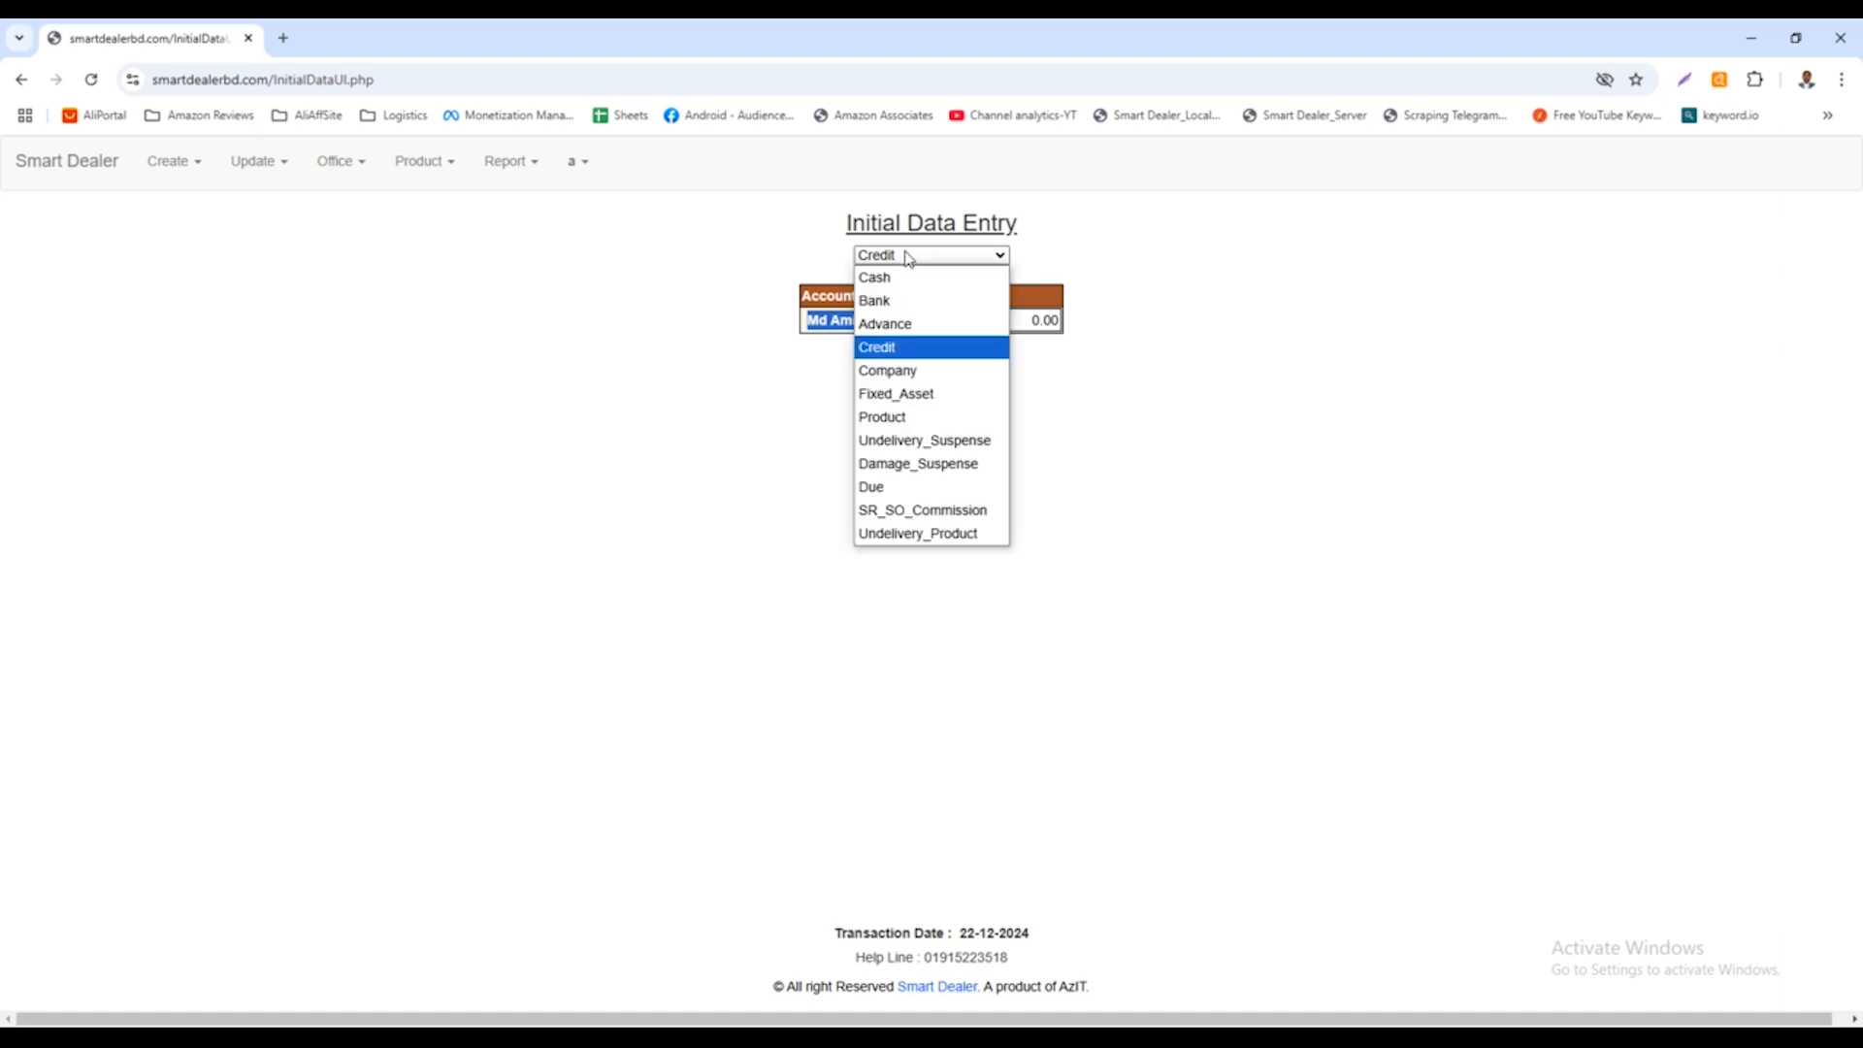
pyautogui.click(929, 450)
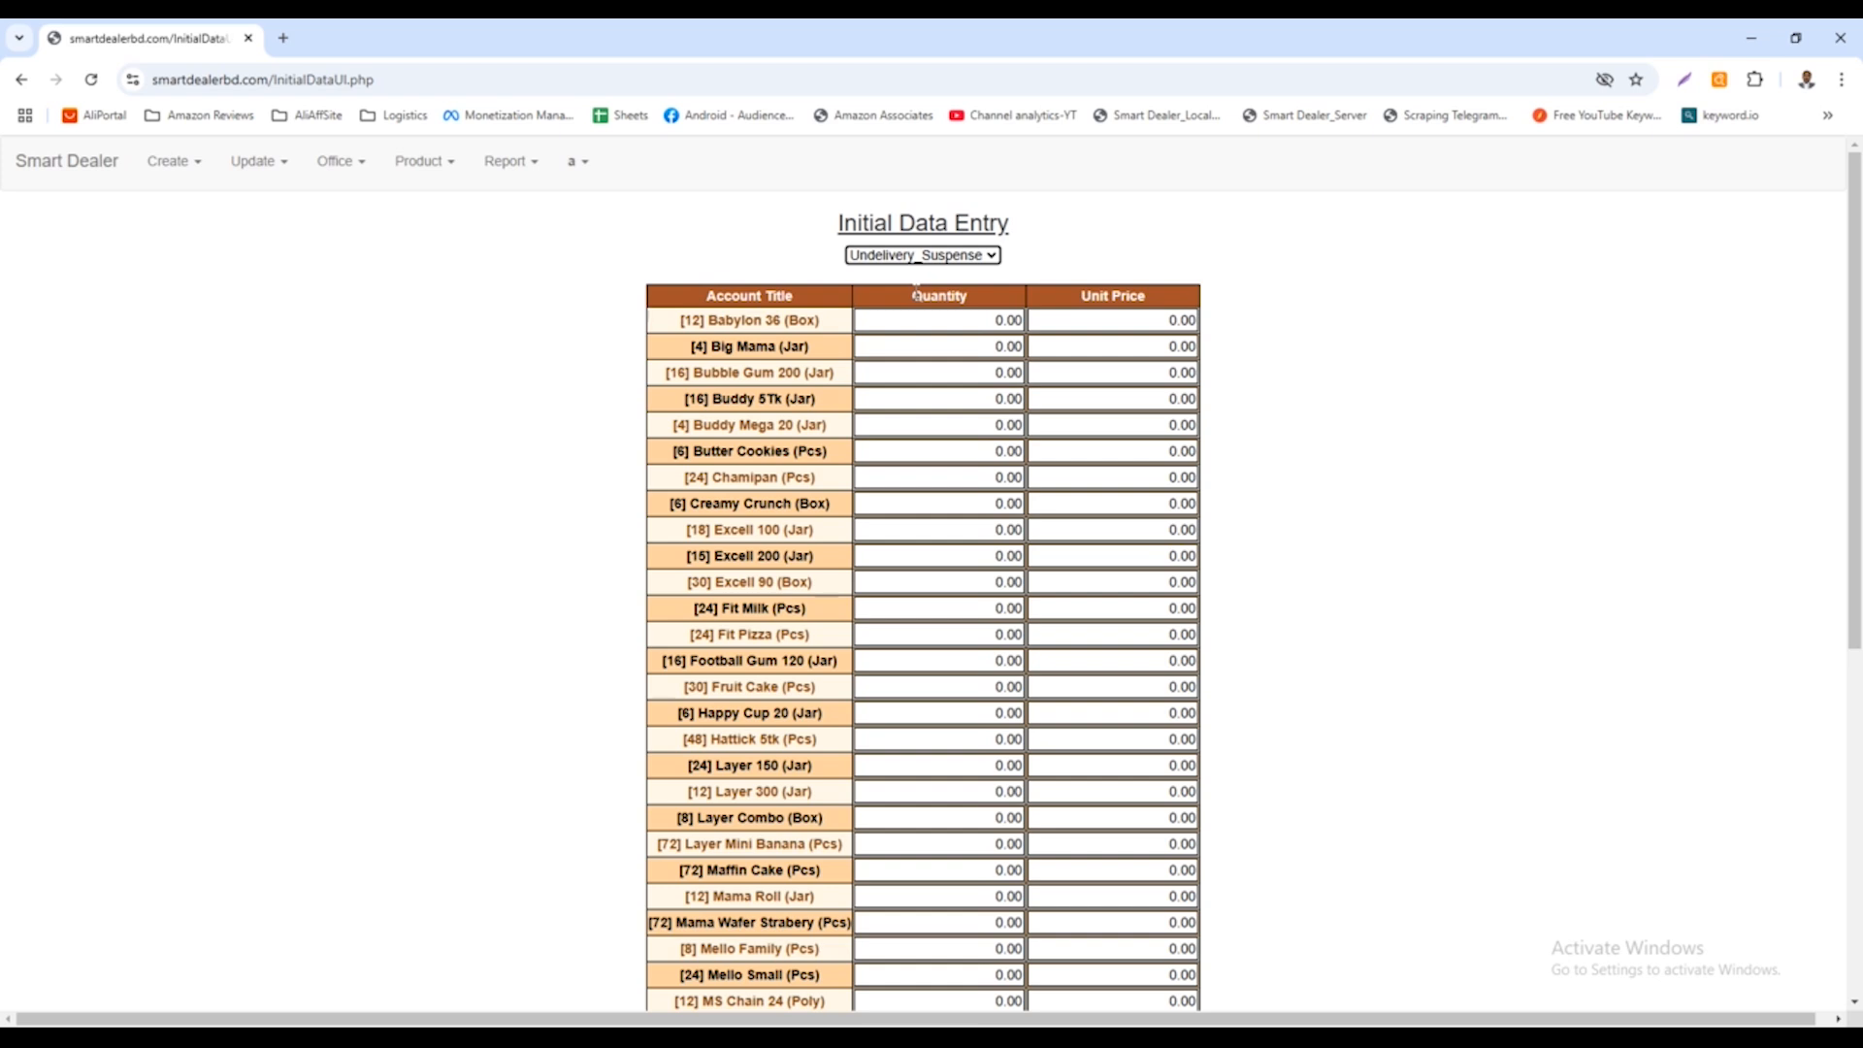
pyautogui.click(272, 165)
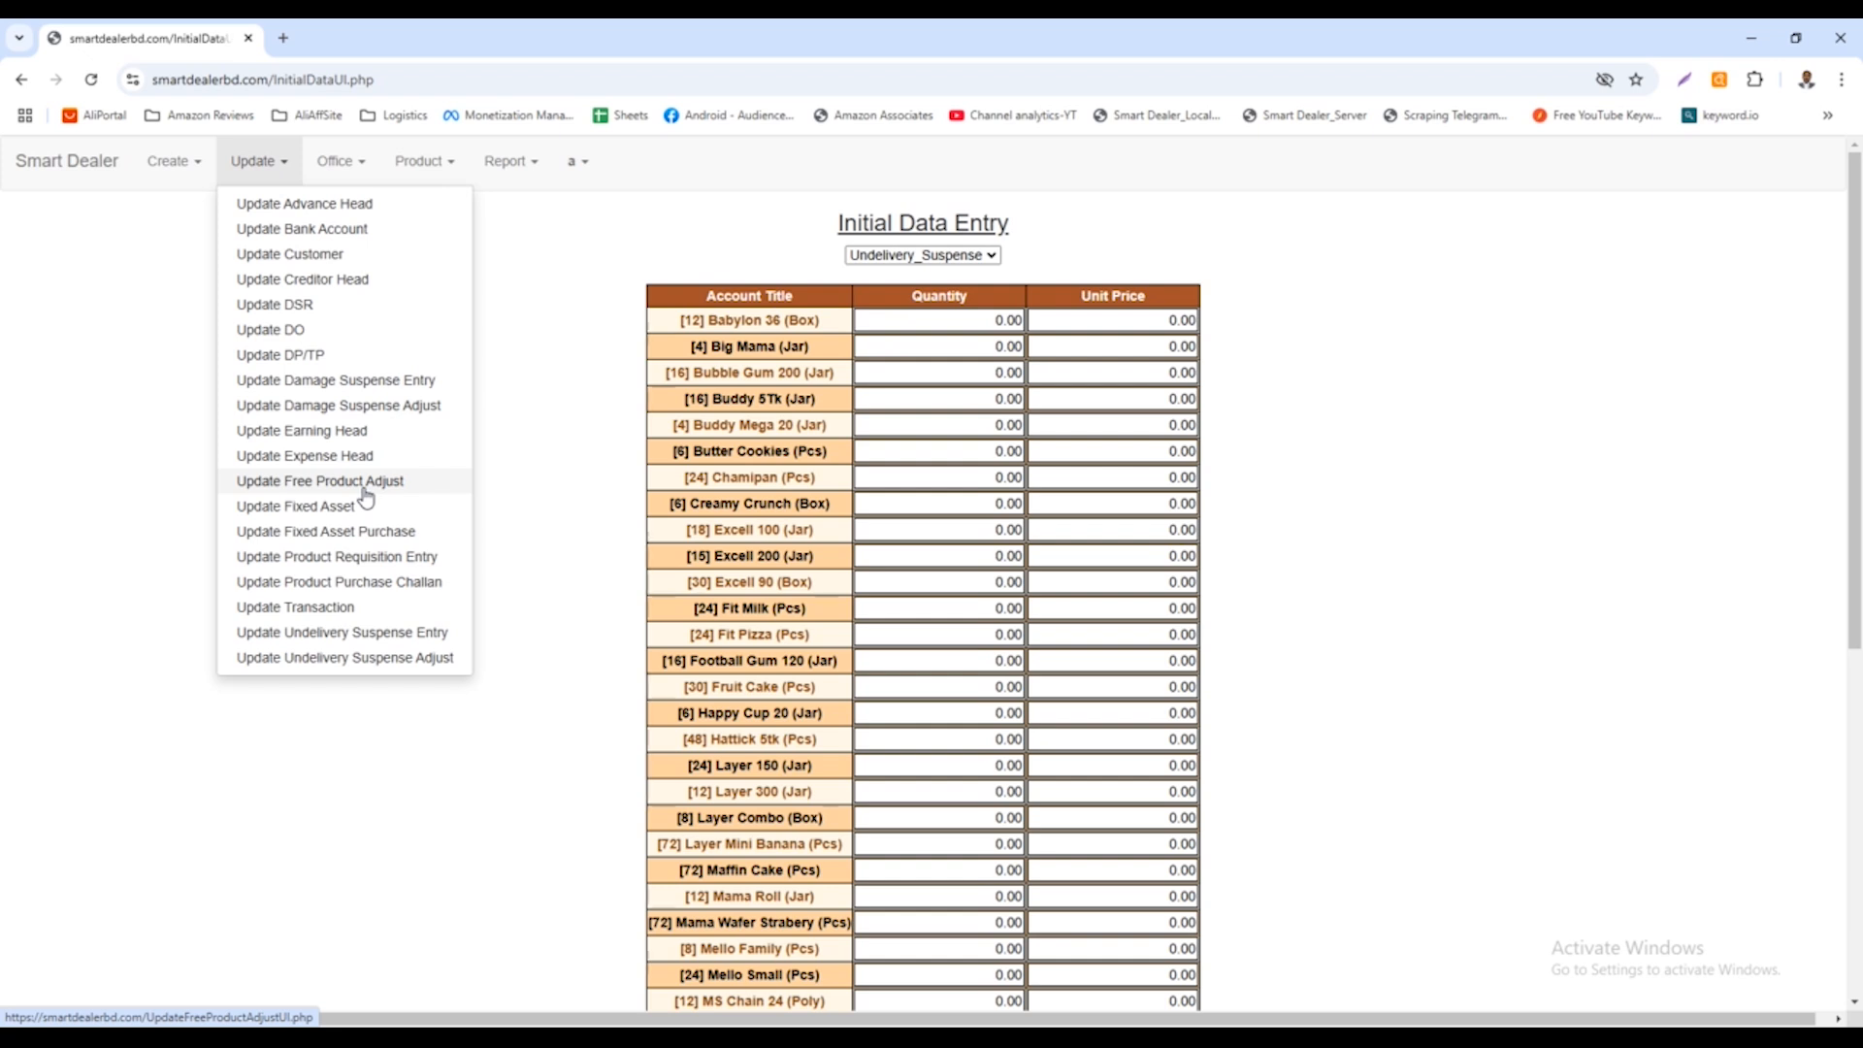
pyautogui.click(900, 257)
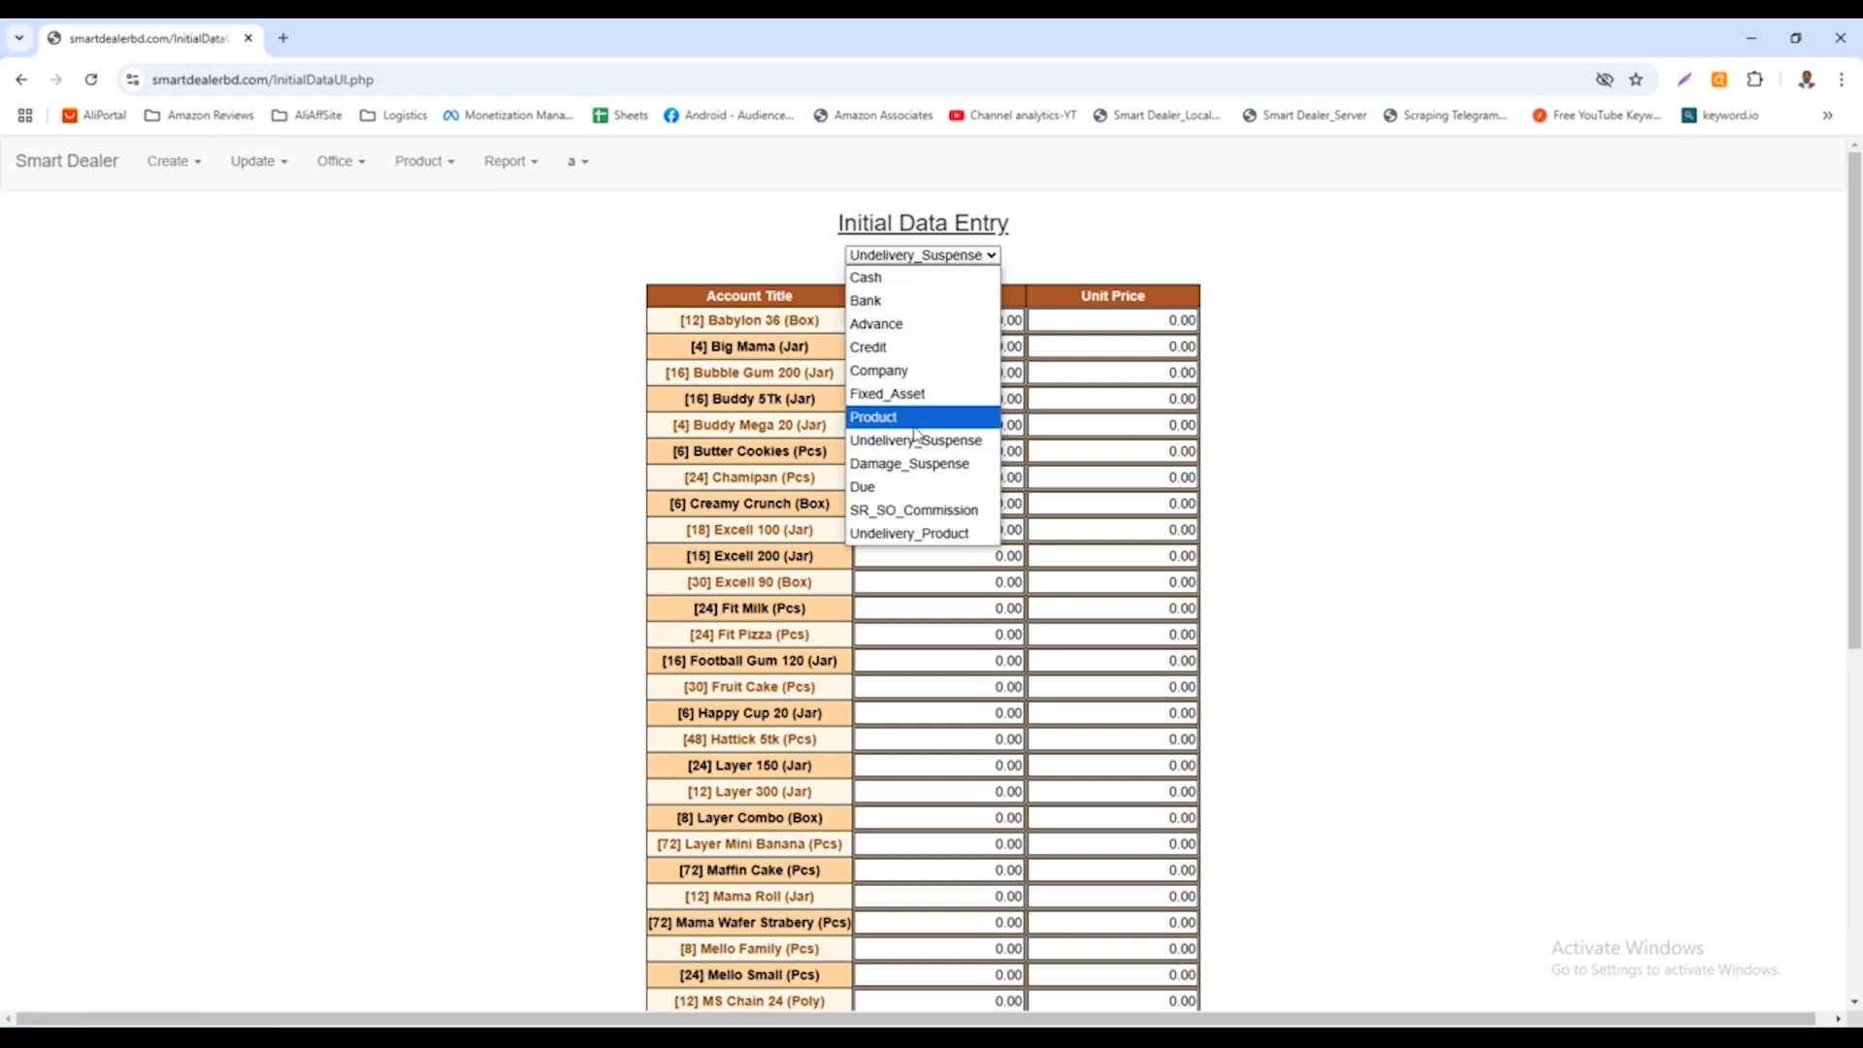
pyautogui.click(914, 464)
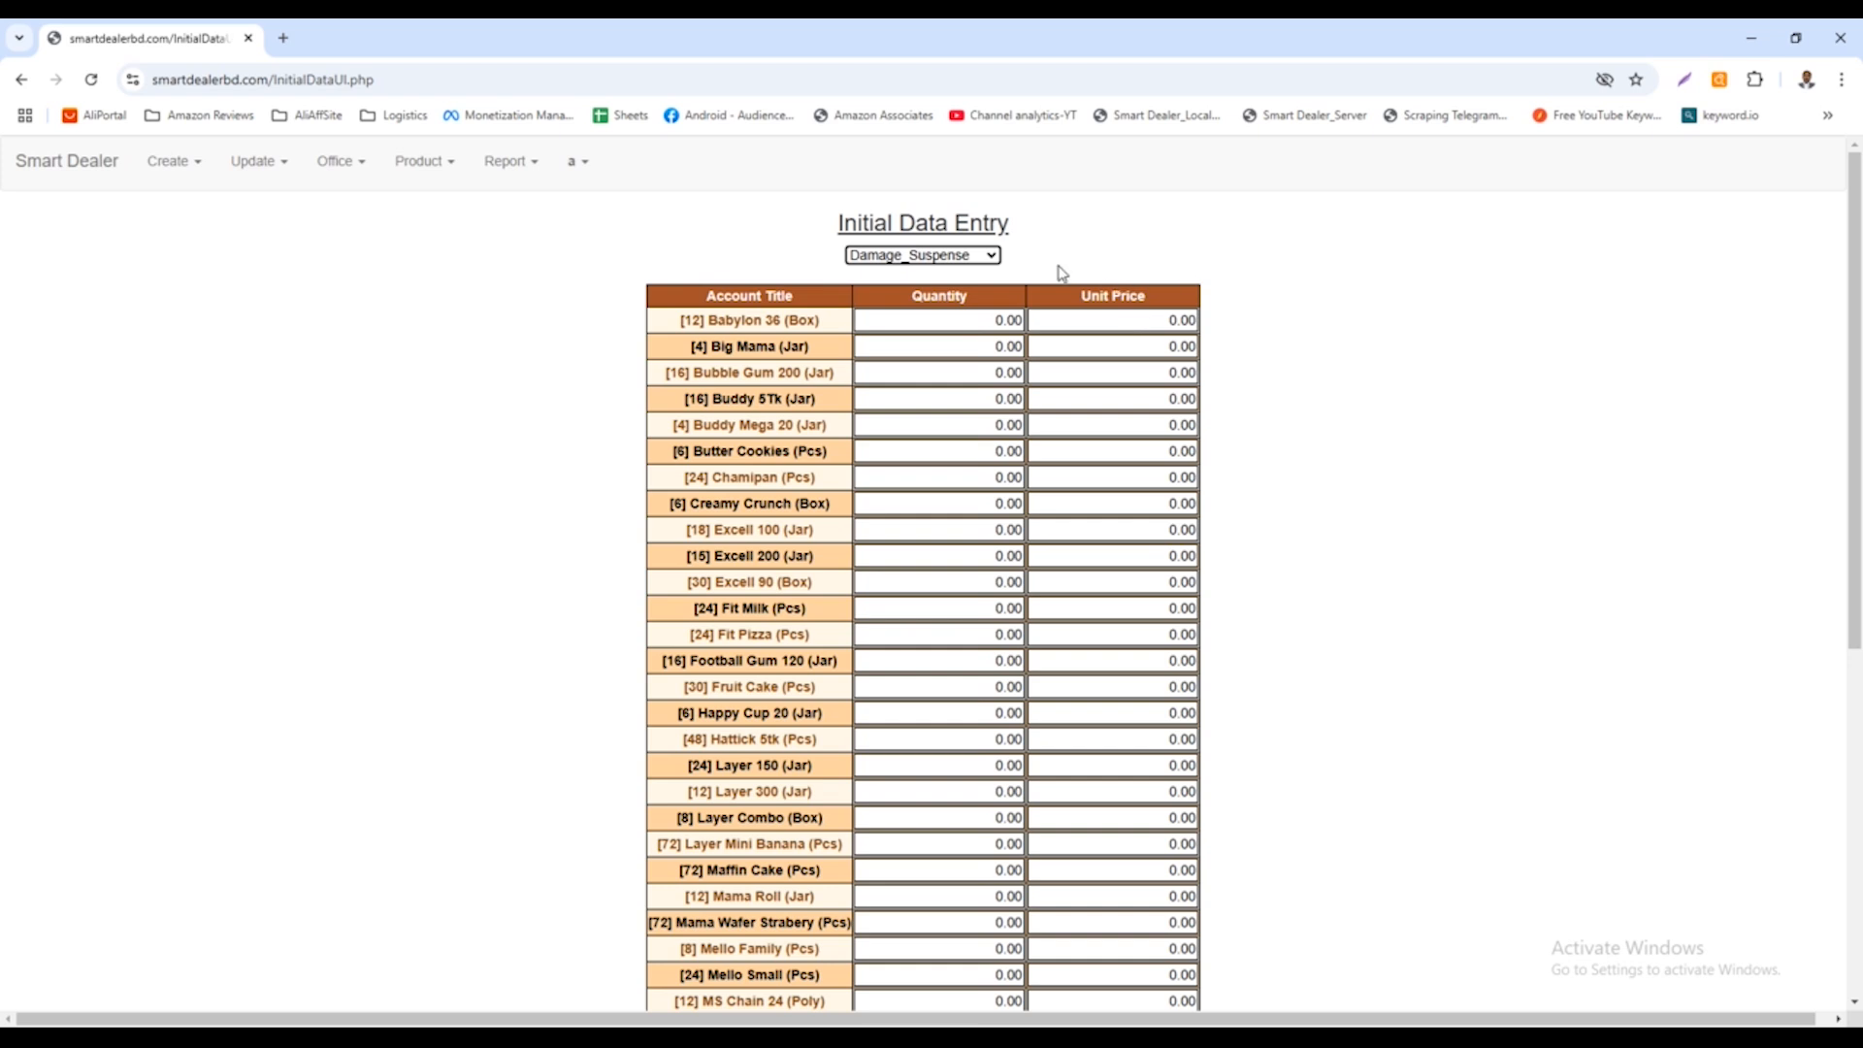
pyautogui.click(982, 266)
pyautogui.click(926, 392)
# Display the Due category, and highlight the help line number in the page footer
pyautogui.click(927, 256)
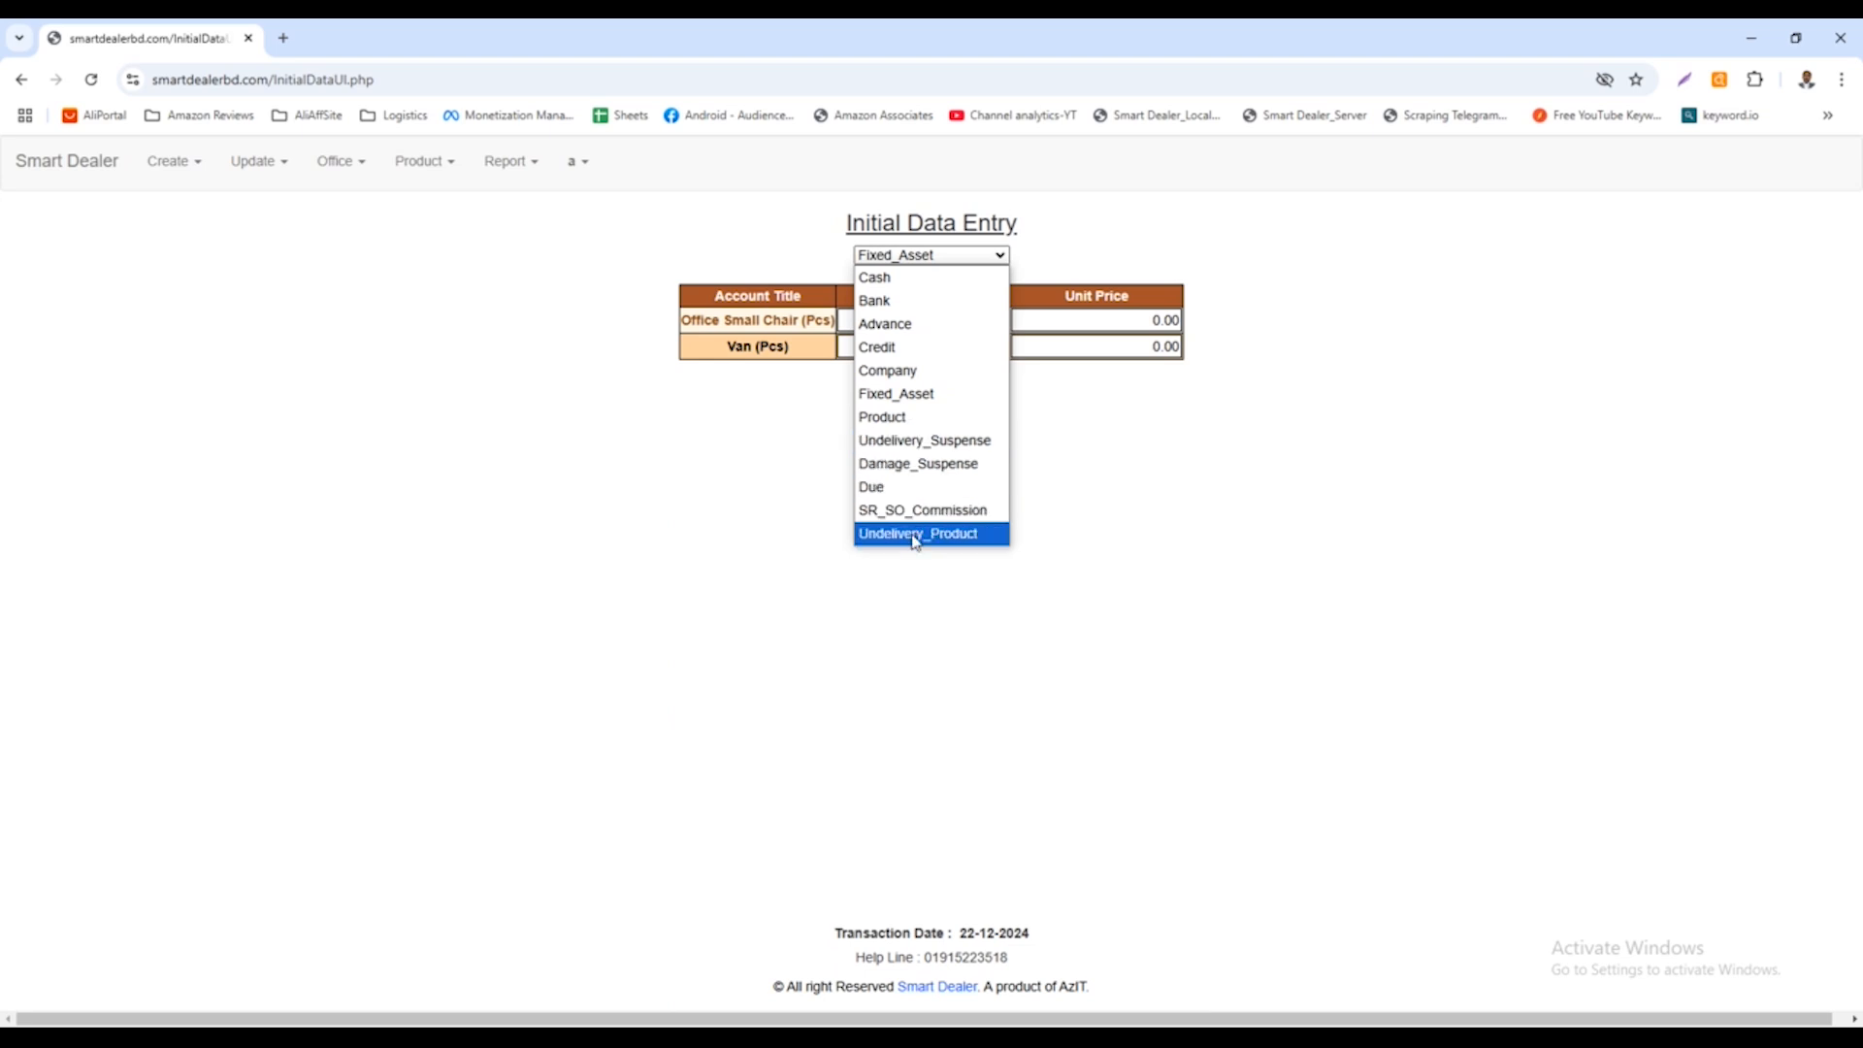
pyautogui.click(916, 487)
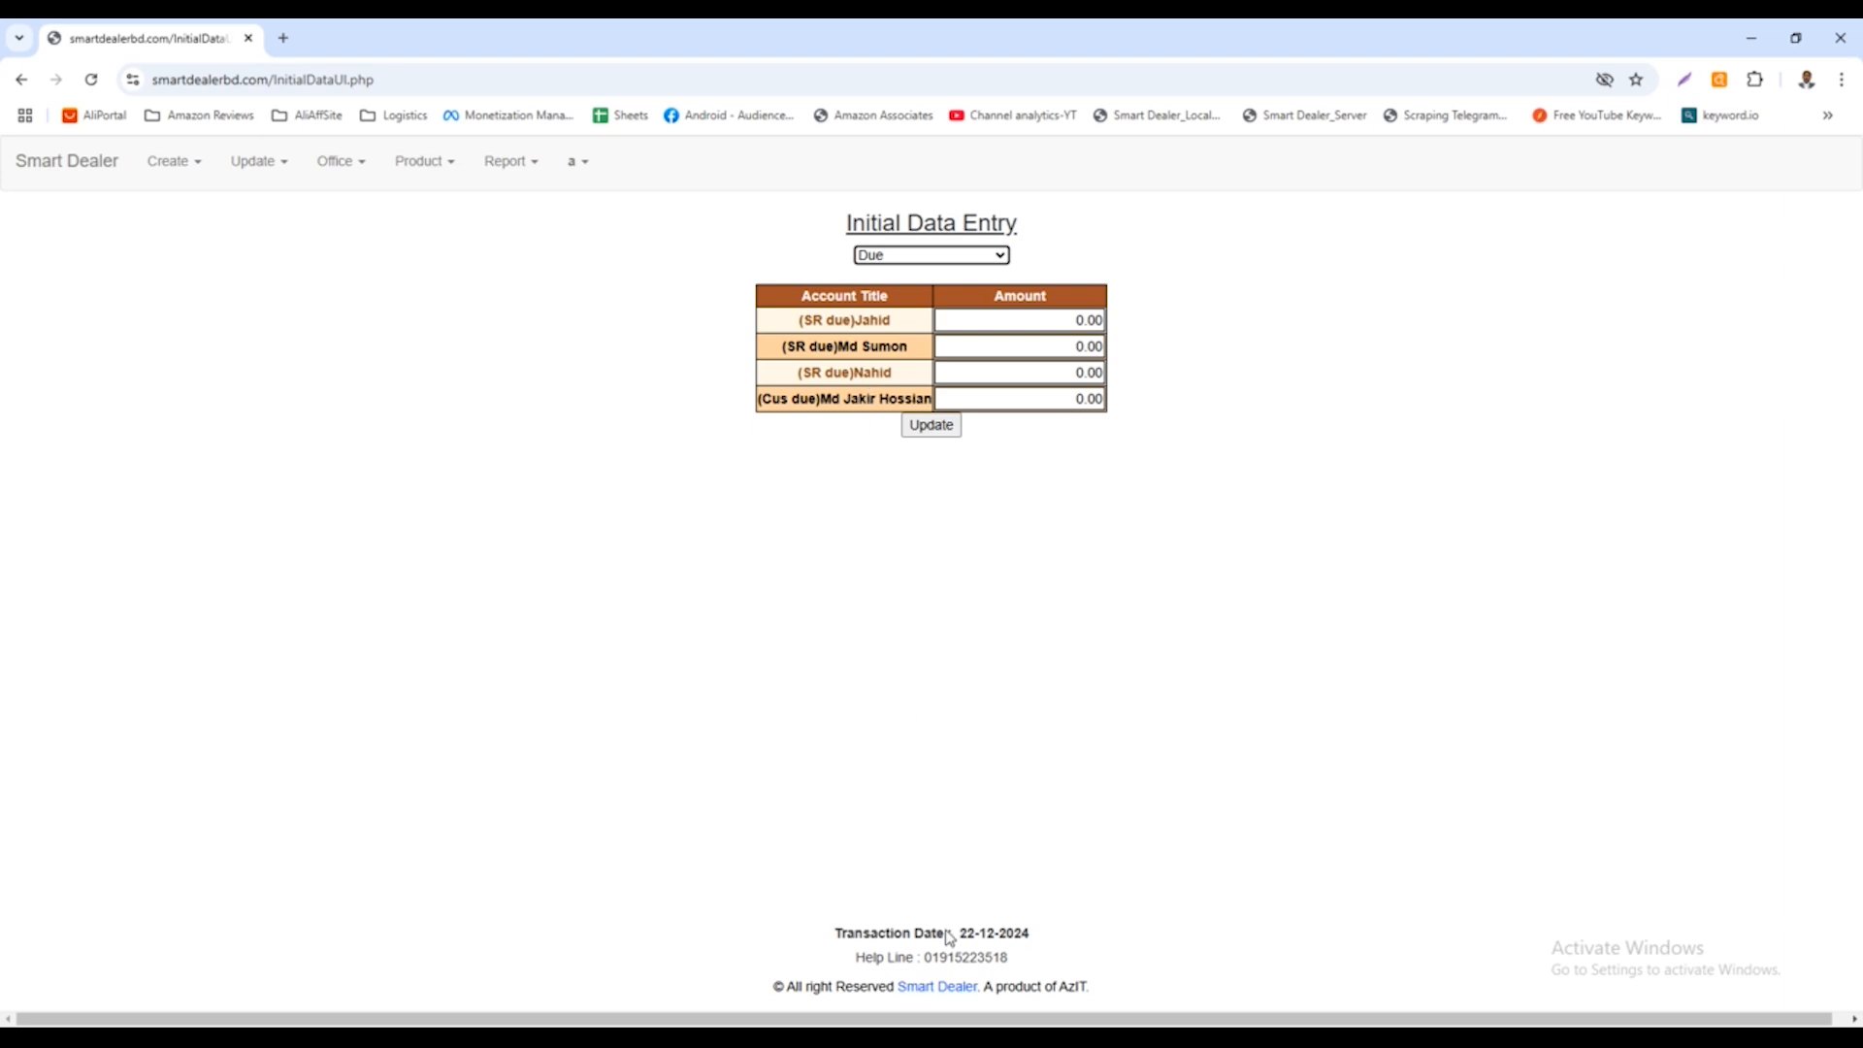
pyautogui.moveTo(857, 960); pyautogui.dragTo(1019, 970)
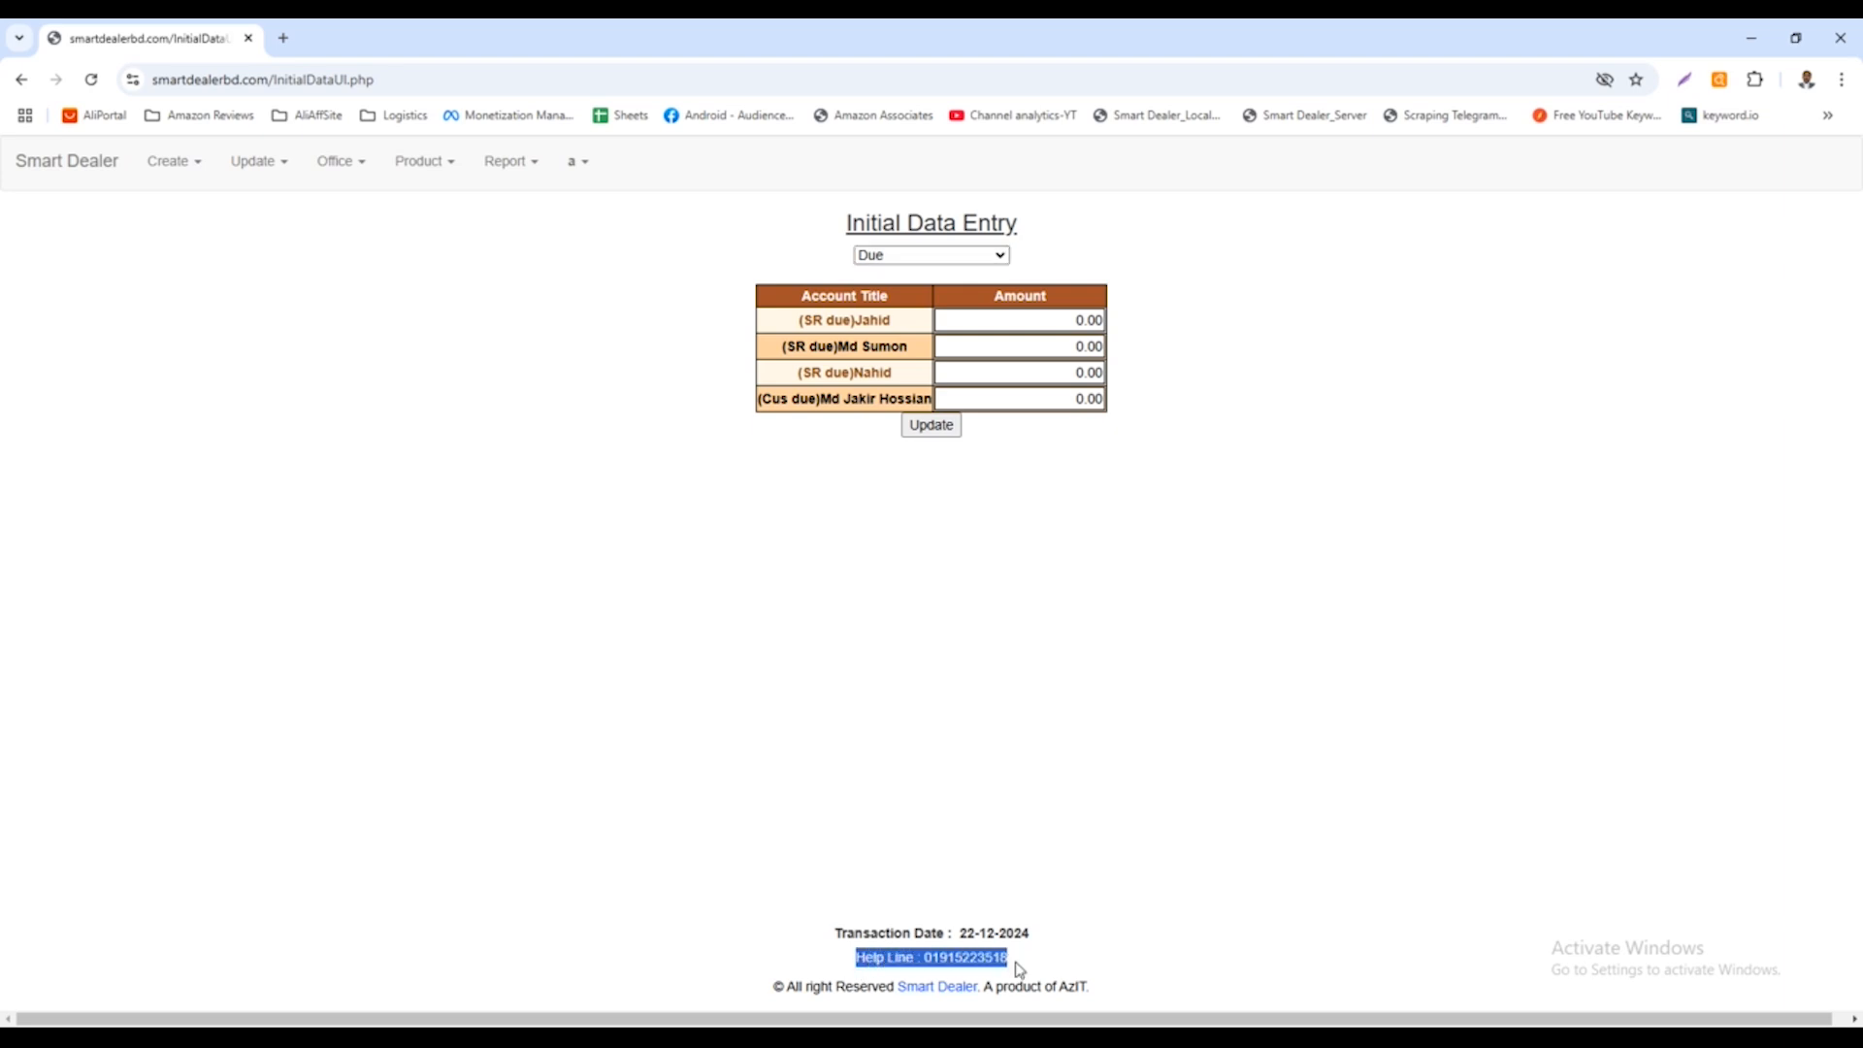
pyautogui.doubleClick(931, 960)
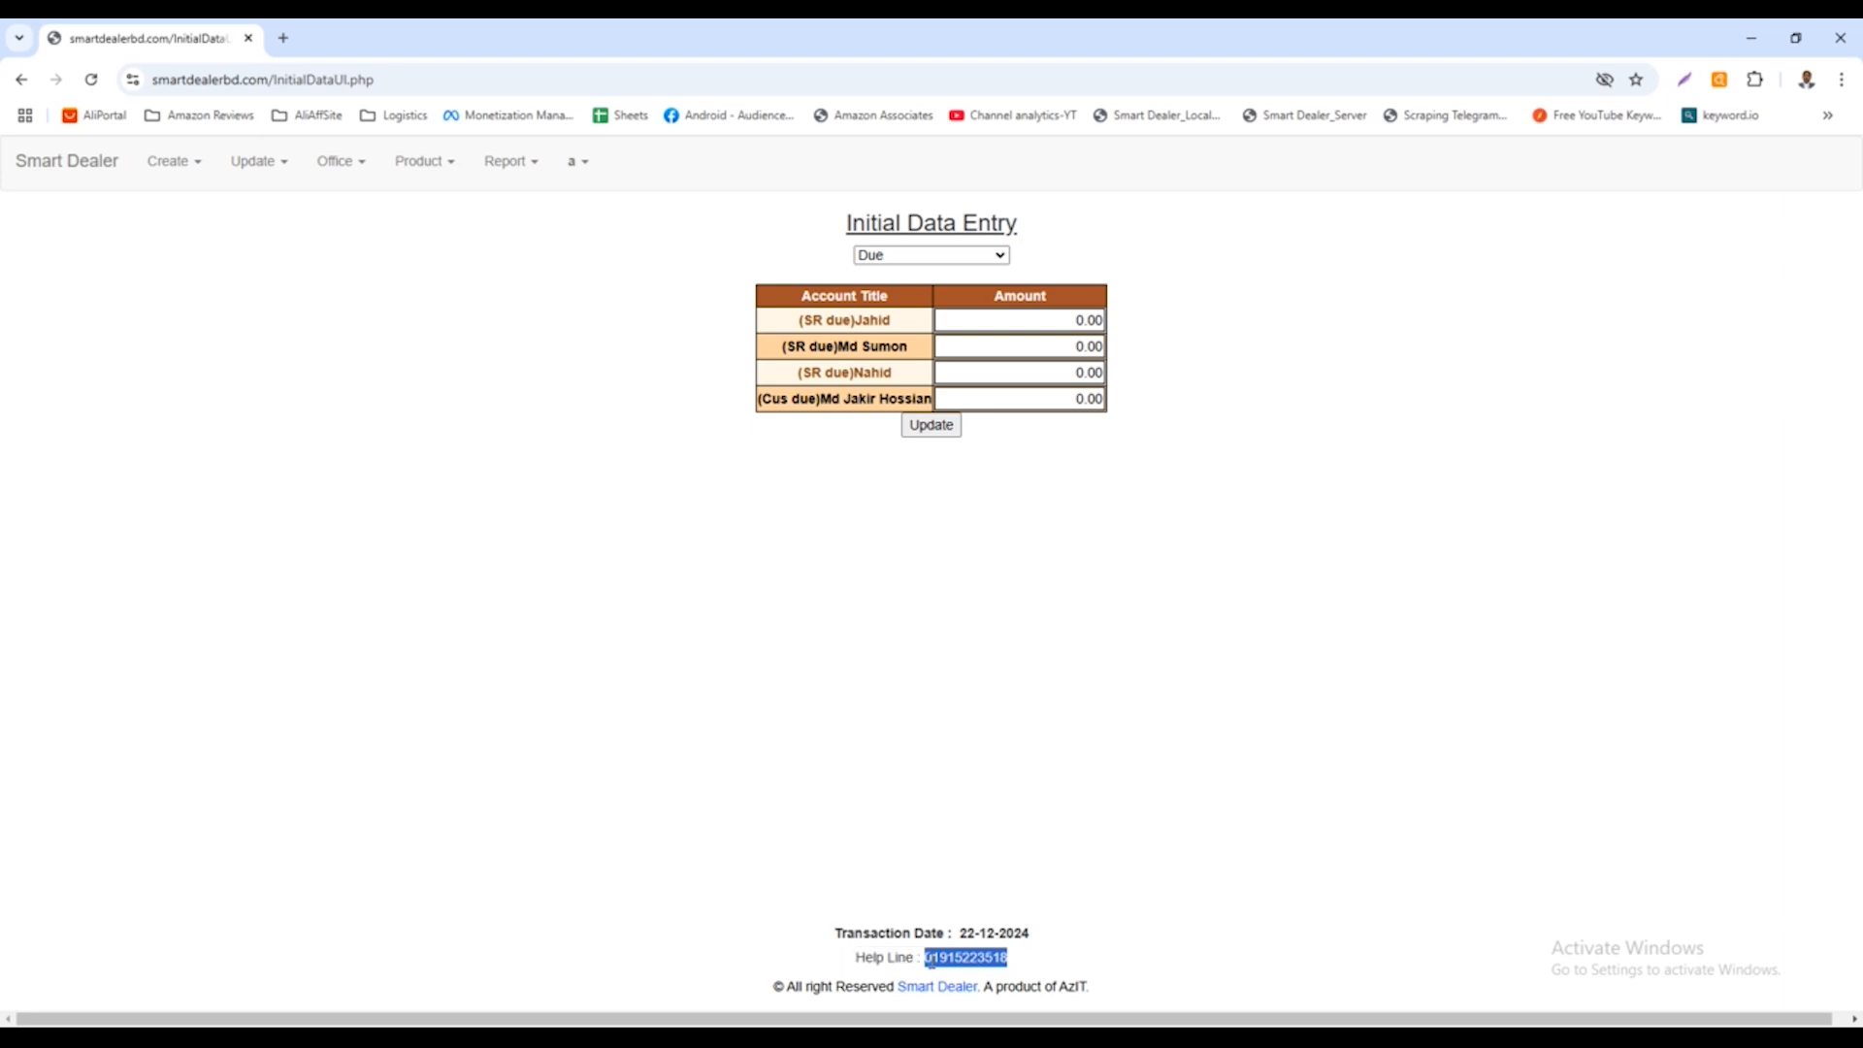